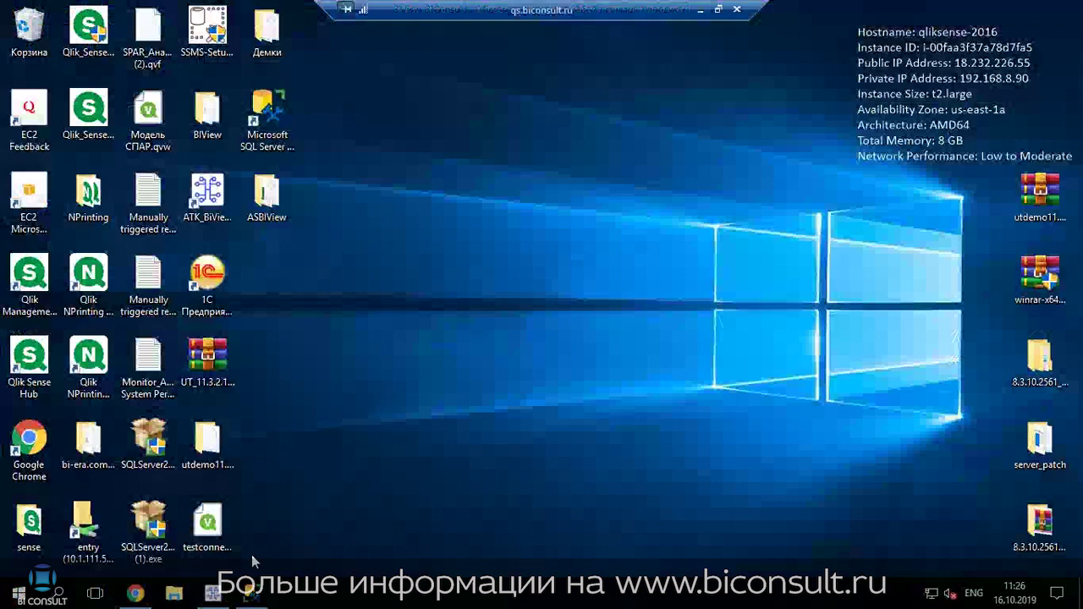
Switch to SQL Server Management Studio and examine the list of tables in the 1c_trade_test database.
left_click(252, 594)
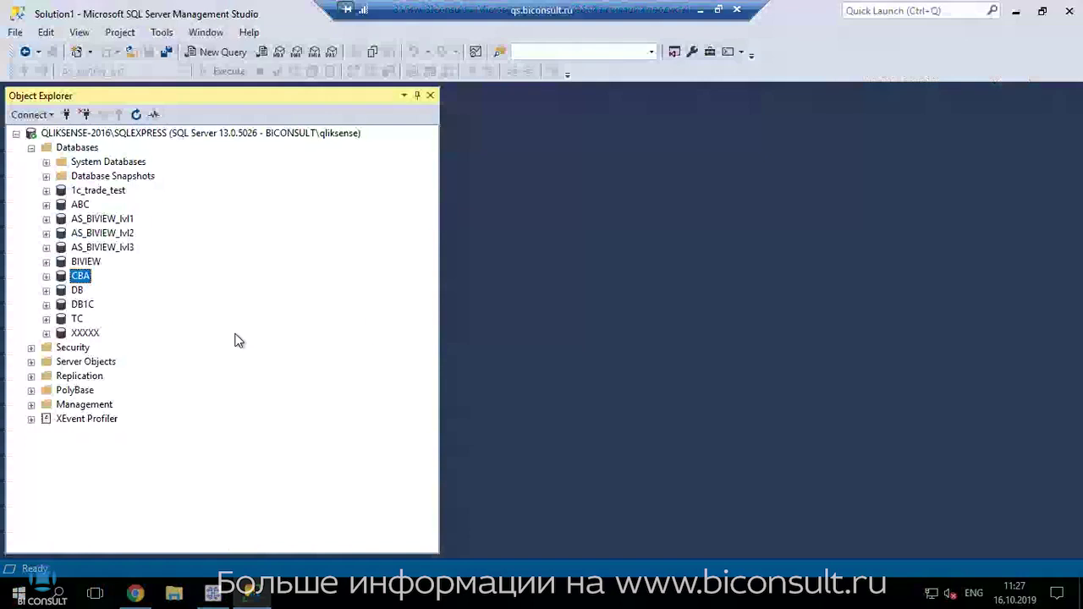
left_click(47, 191)
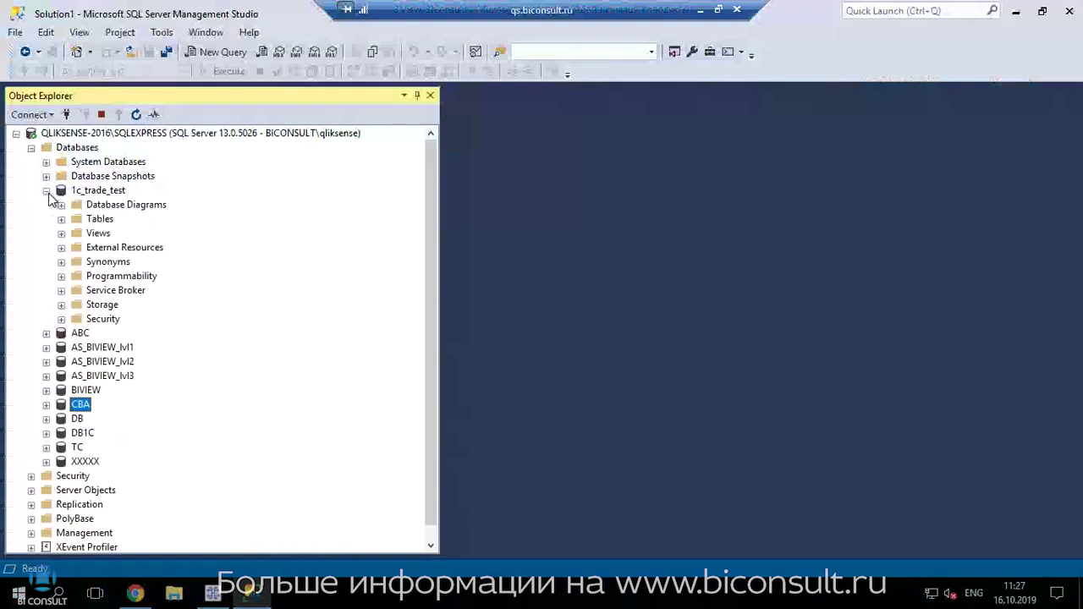
left_click(61, 220)
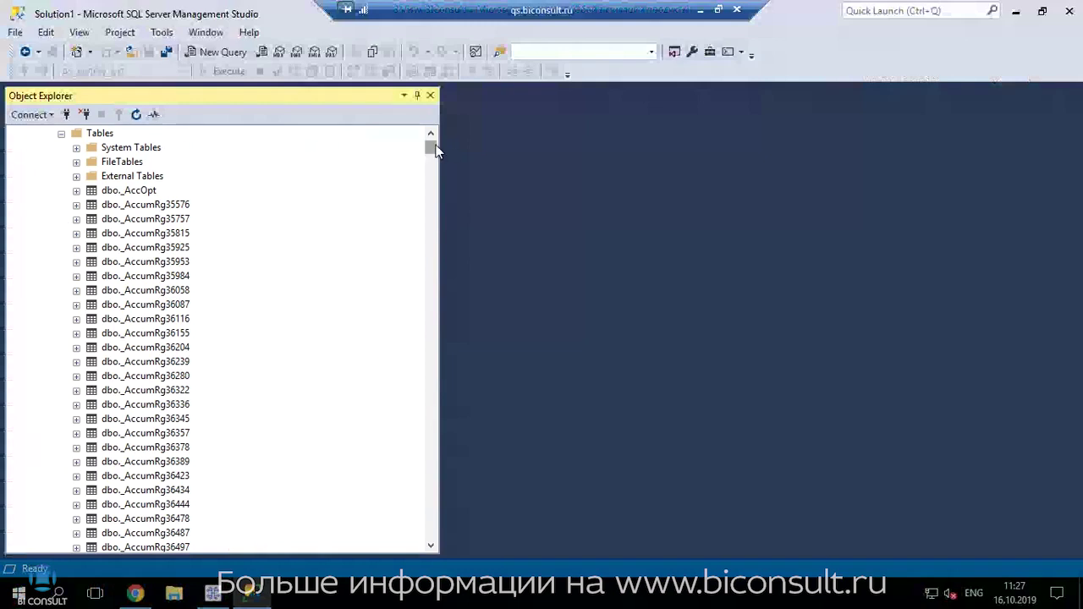
left_click_drag(434, 154, 429, 349)
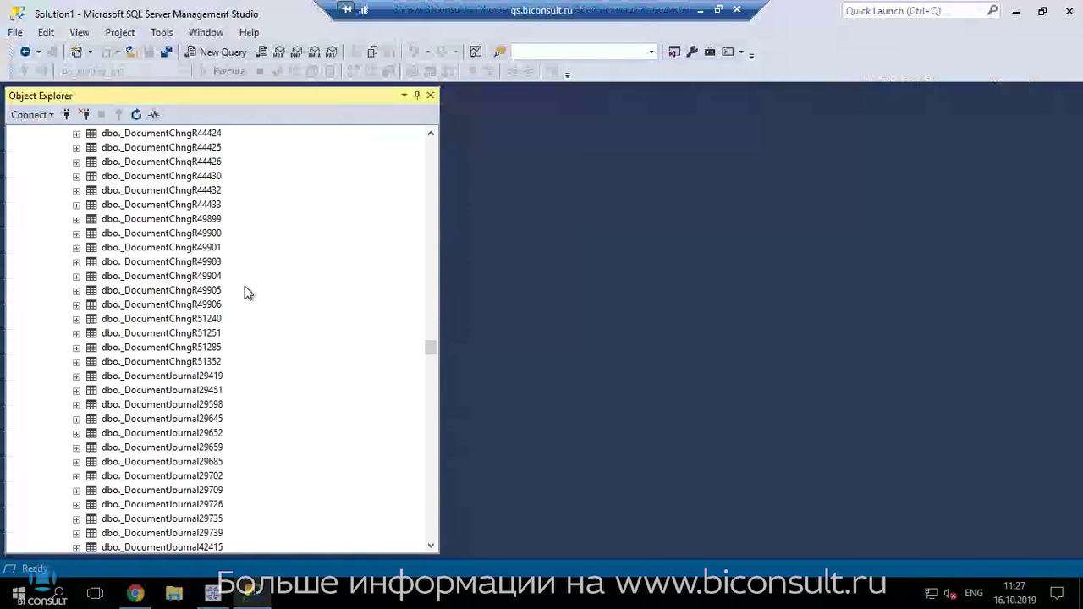
scroll(236, 296, "down", 3)
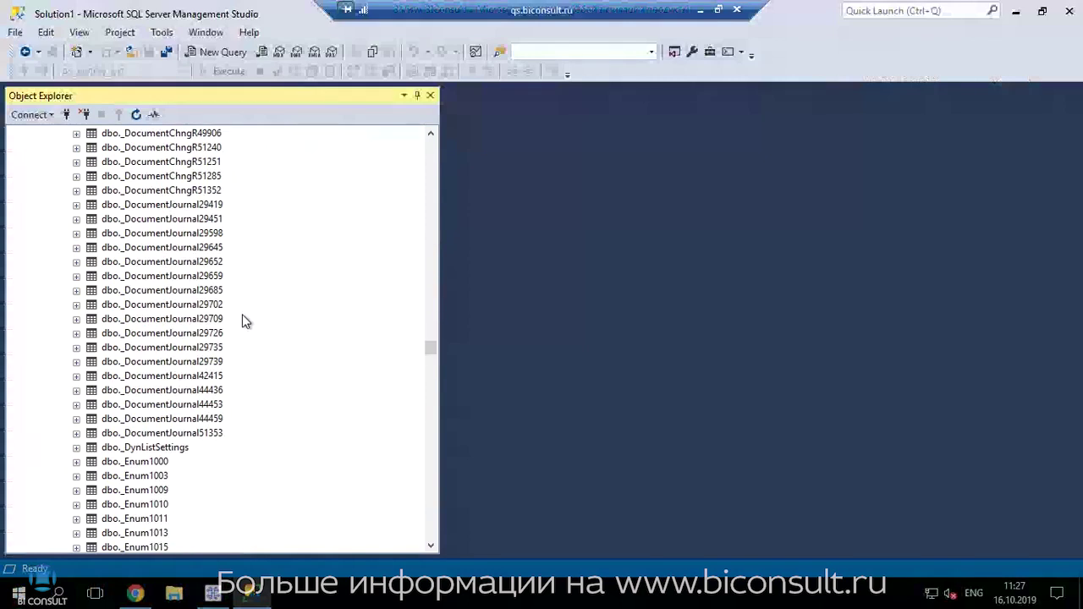
scroll(242, 315, "down", 4)
scroll(239, 323, "down", 15)
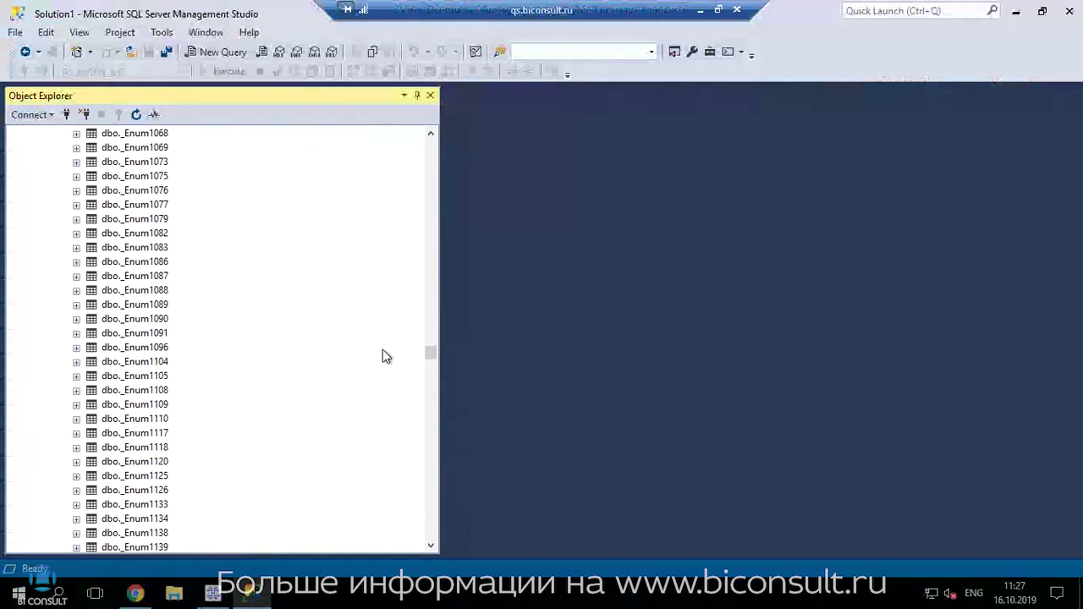
left_click_drag(430, 353, 434, 381)
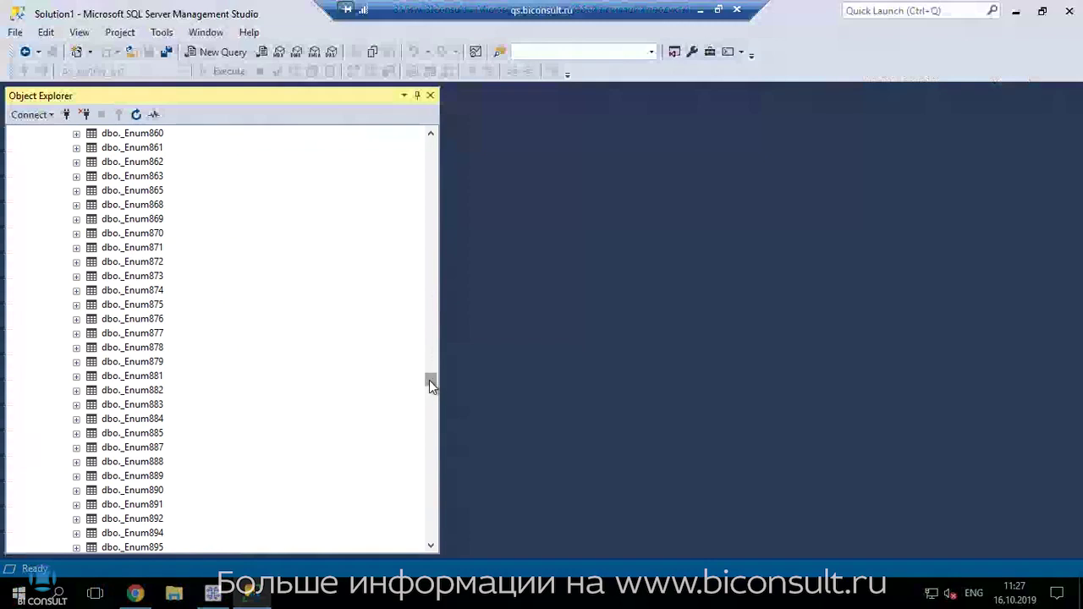
left_click_drag(429, 385, 431, 395)
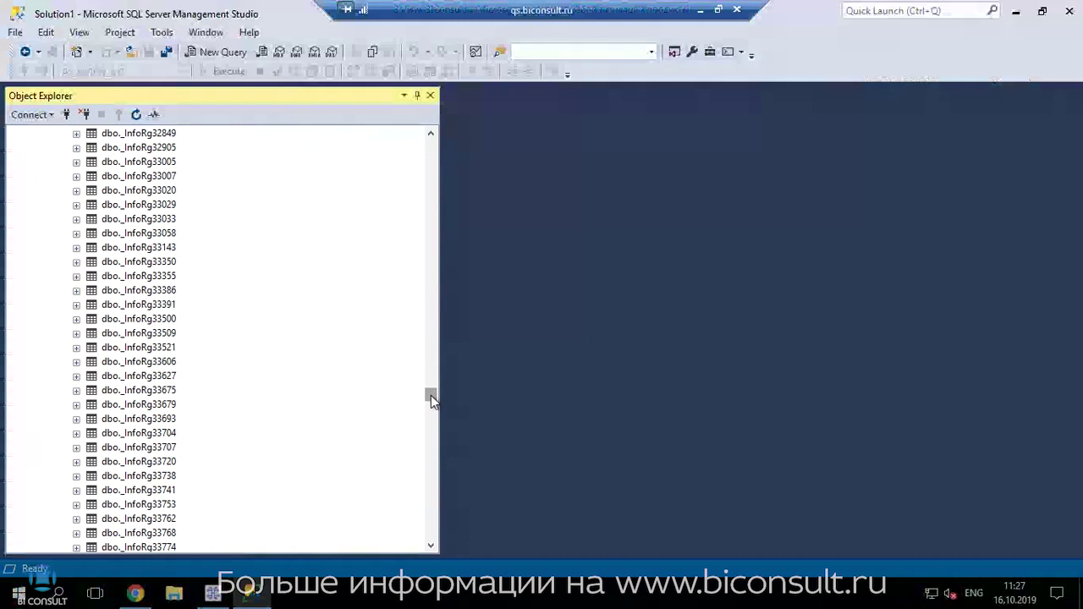
left_click_drag(432, 404, 431, 139)
Query the top 1000 rows of table dbo._AccumRg37899 and examine its columns in the results.
scroll(370, 310, "down", 15)
left_click(172, 309)
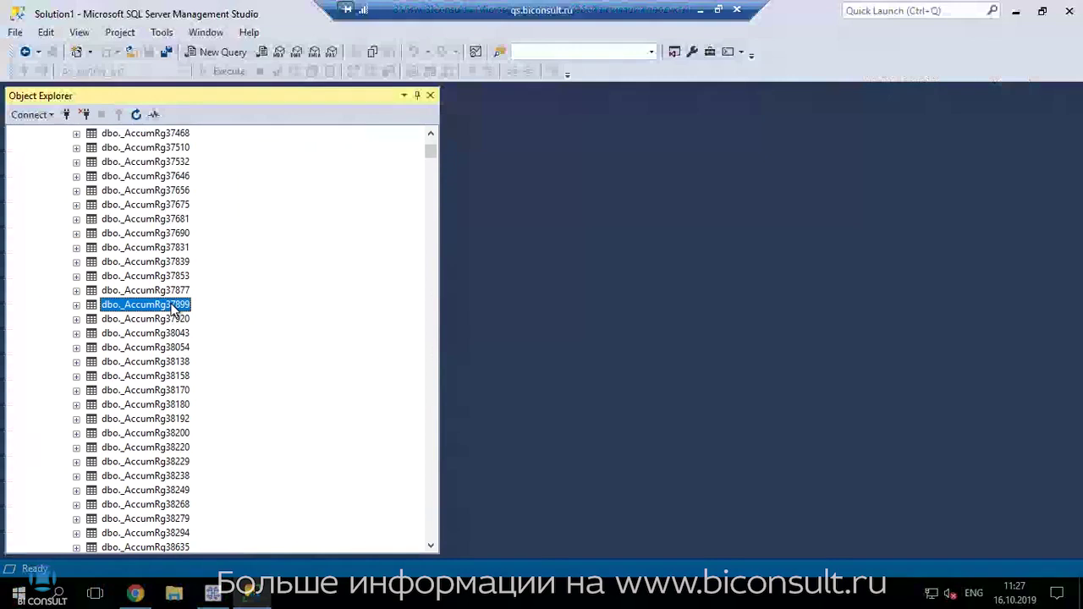
right_click(172, 309)
left_click(331, 239)
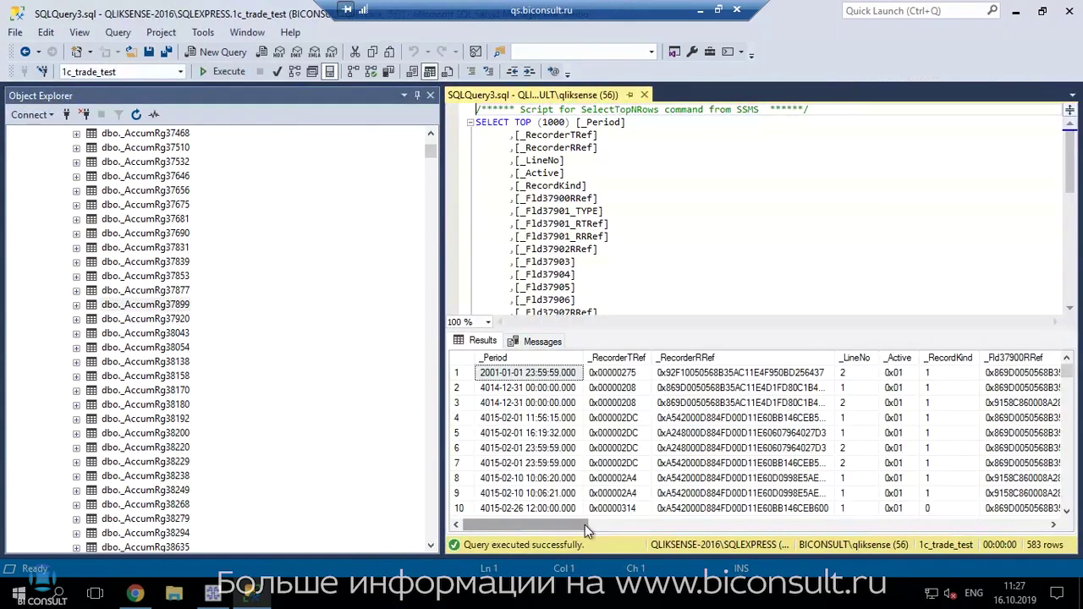
left_click_drag(585, 525, 650, 525)
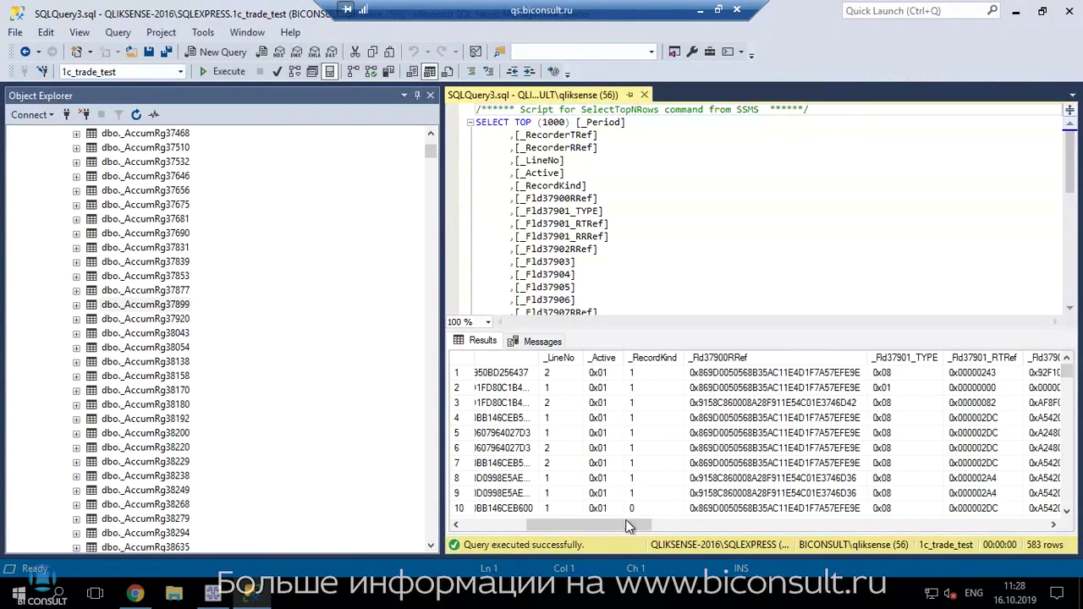
left_click_drag(618, 525, 545, 522)
scroll(960, 525, "right", 3)
left_click(1018, 12)
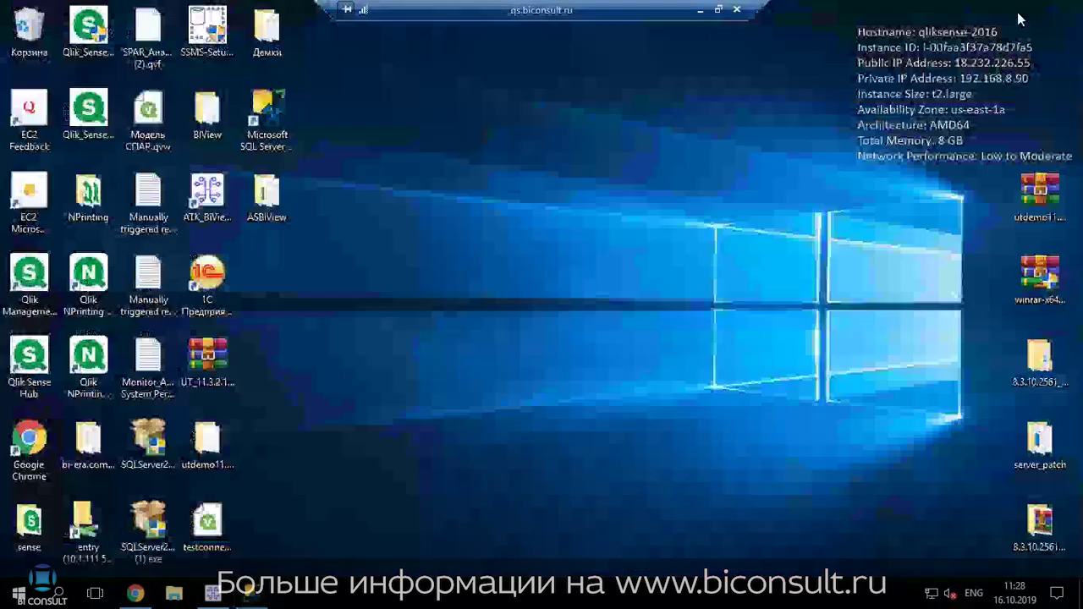
Switch to ATK_BiView and create a project in a new desktop folder named BiView_web, with project type 1 - Базовый.
left_click(211, 597)
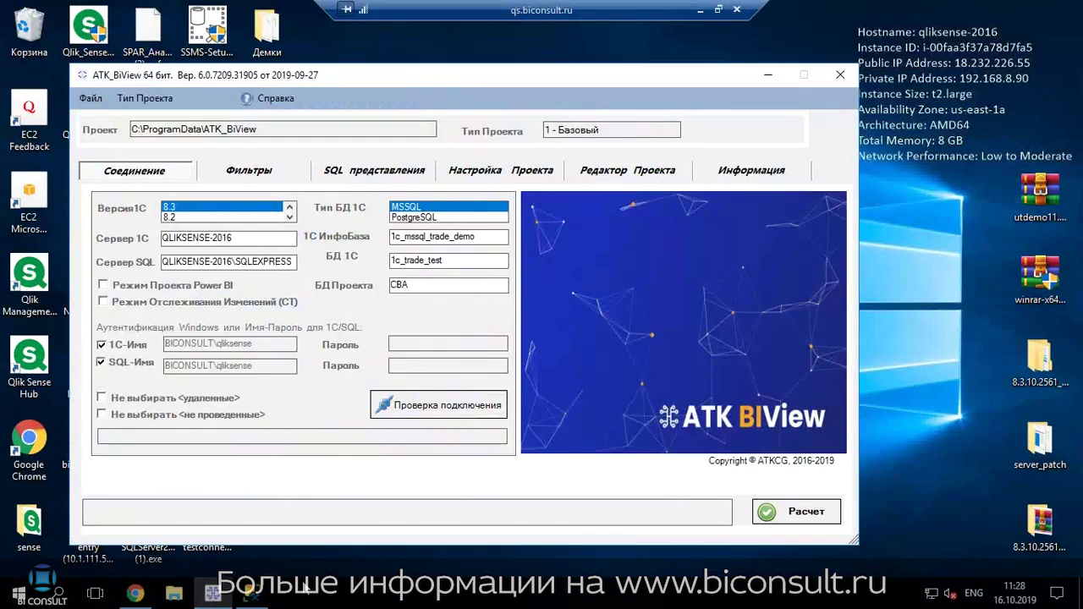
left_click_drag(380, 78, 495, 74)
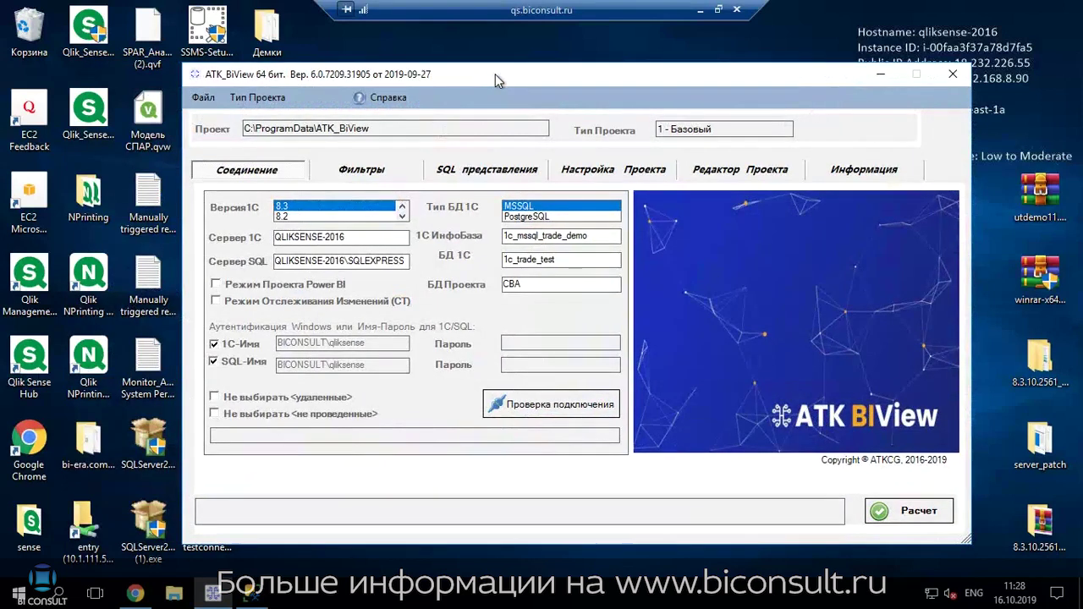
left_click(202, 99)
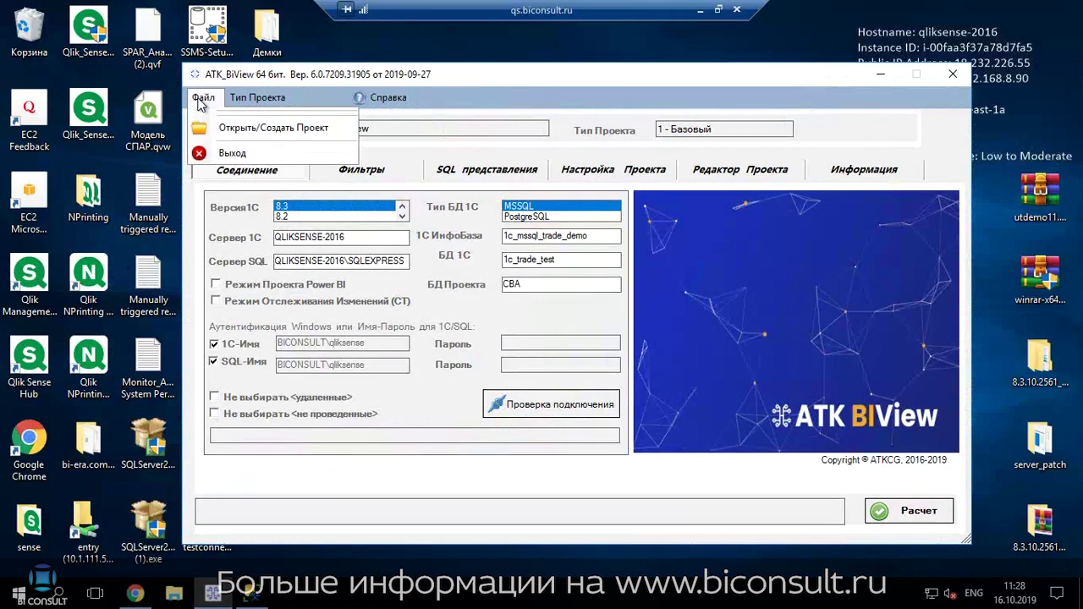
left_click(255, 129)
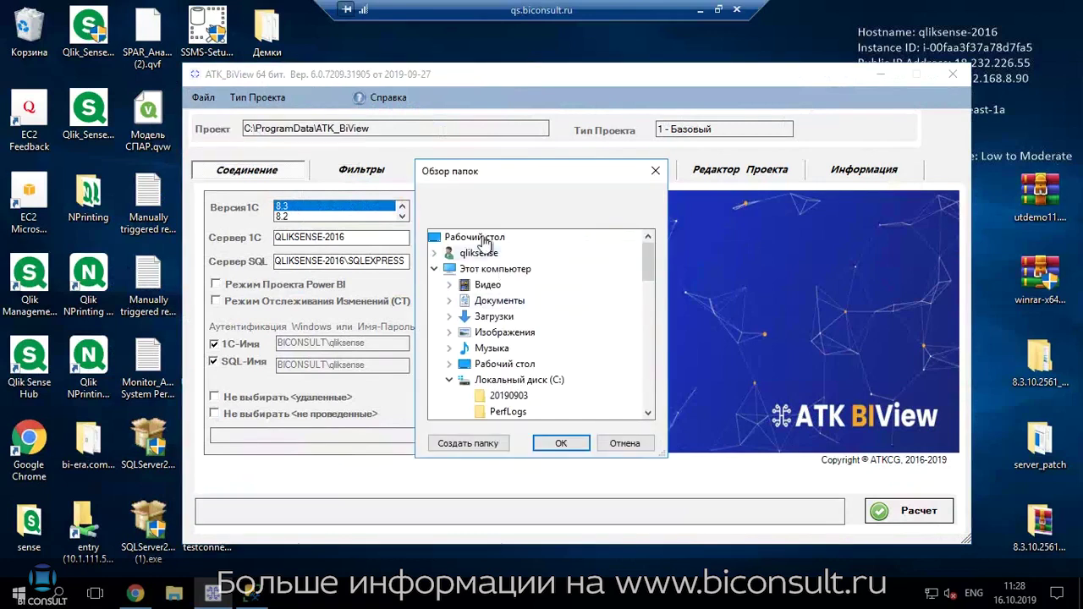
left_click(468, 444)
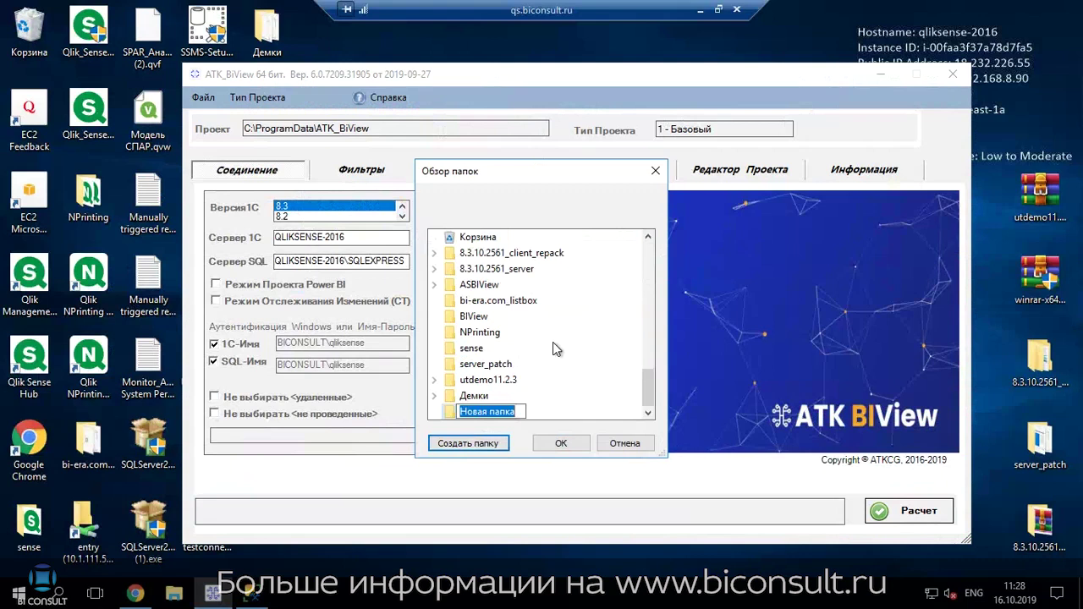
type("Bi")
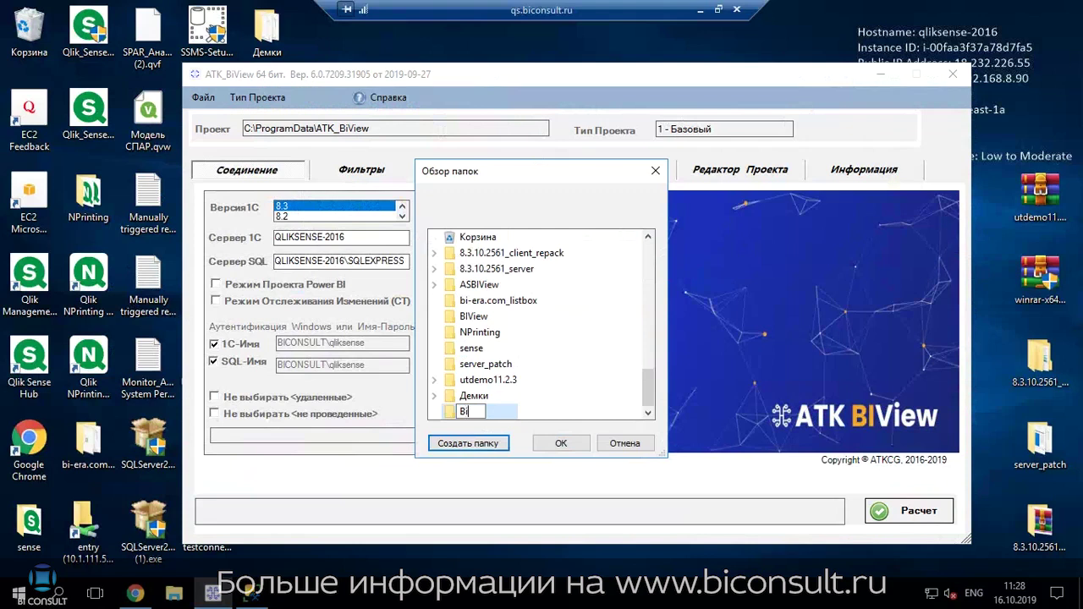
type("View")
type("_")
type("dem")
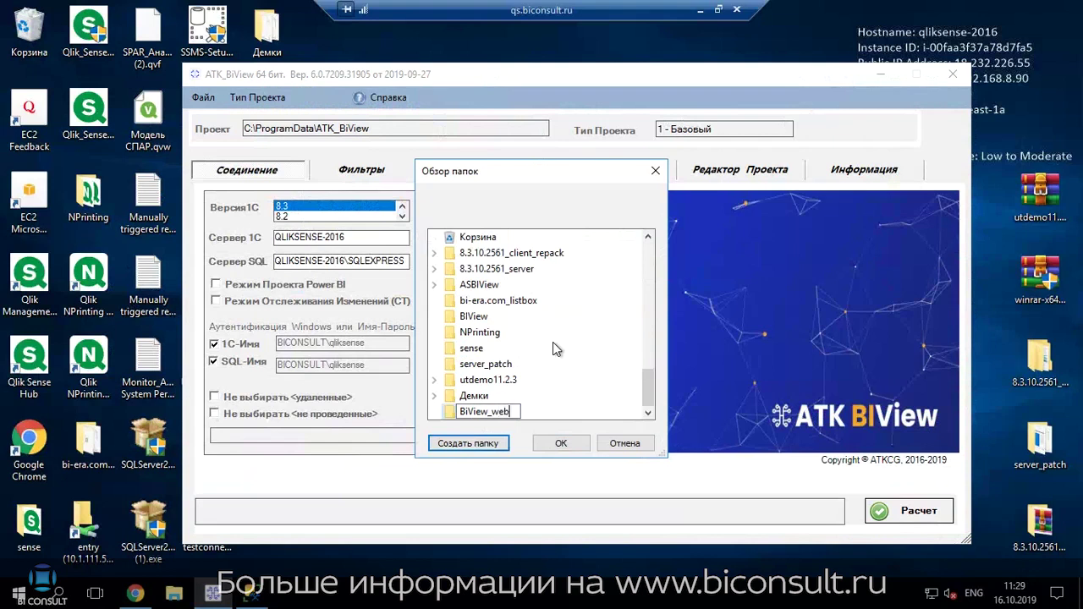
key("Escape")
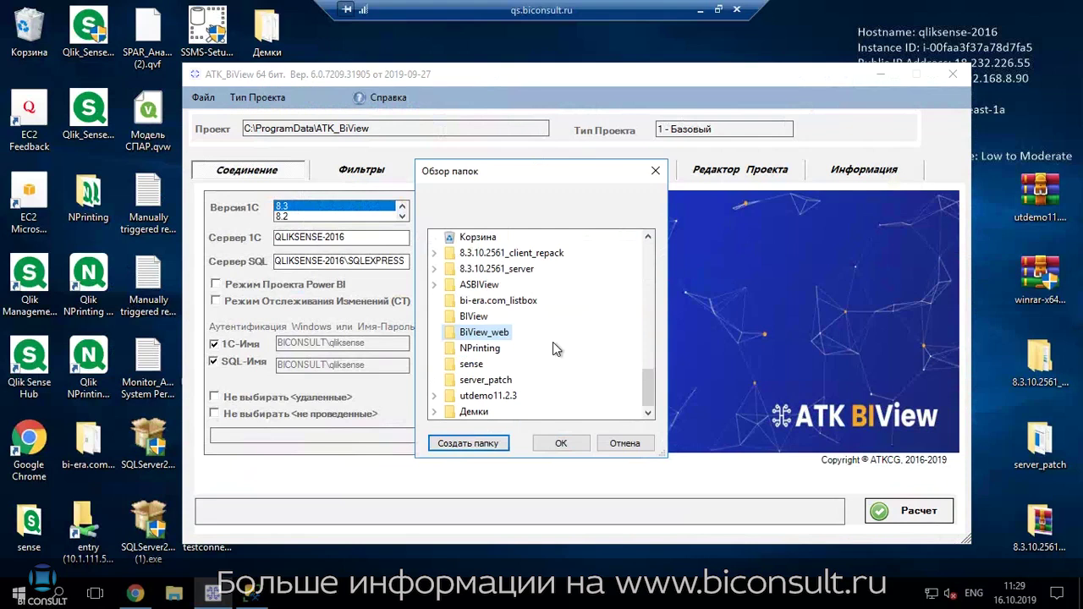
left_click(567, 443)
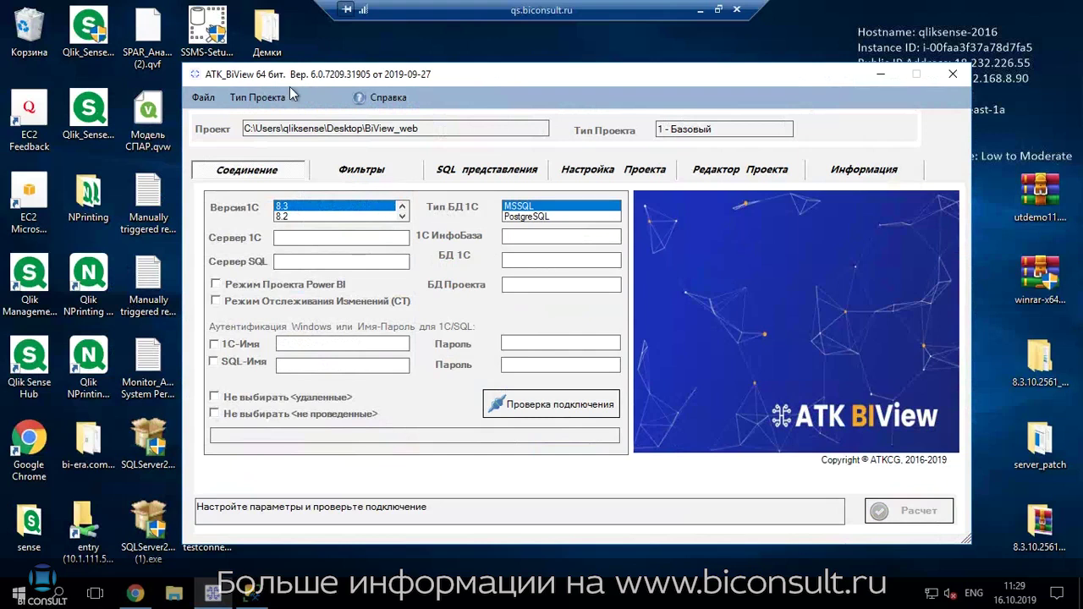
left_click(267, 99)
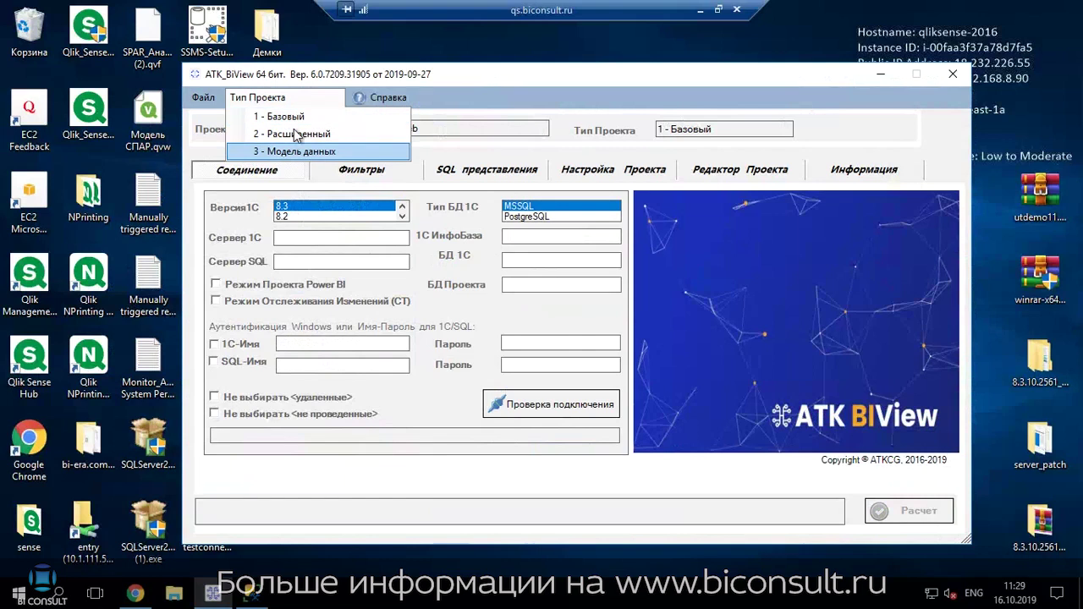
left_click(295, 119)
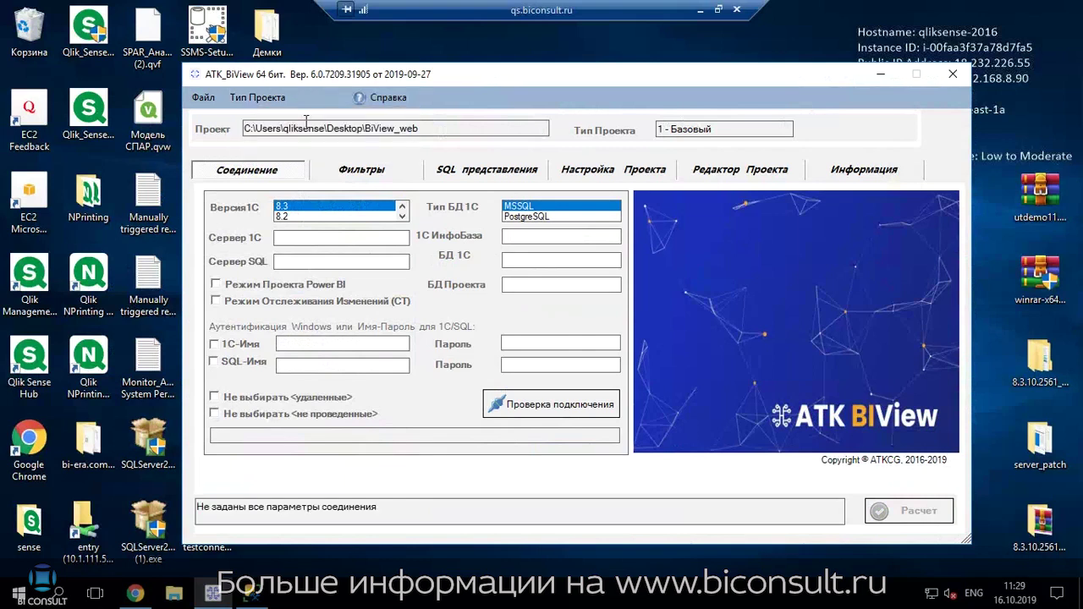
Set the 1C server to qliksense-2016, copying the name from the Notepad connection notes.
left_click(374, 241)
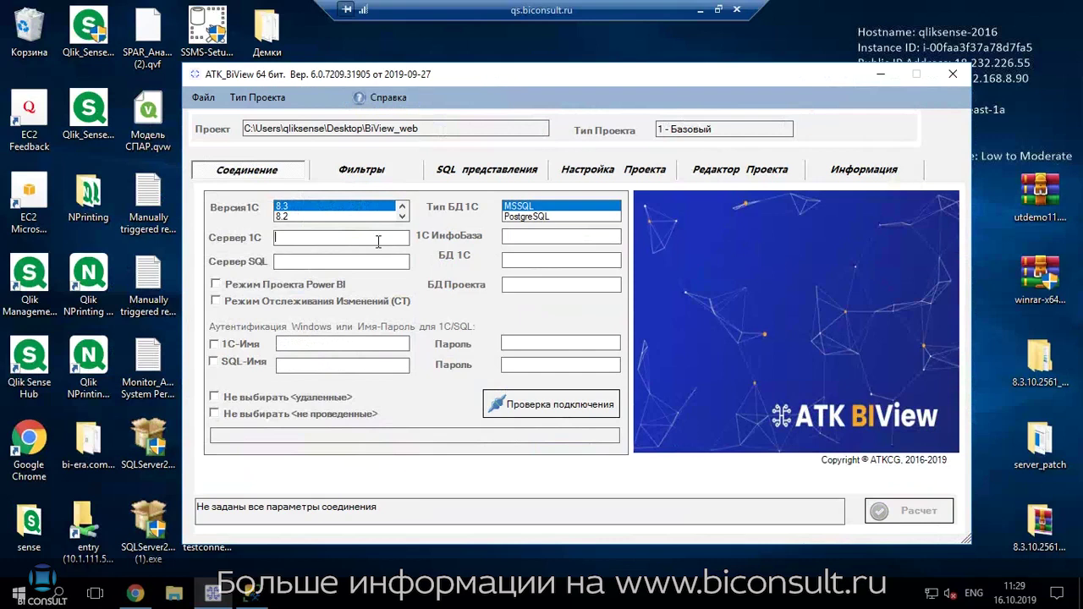
left_click(700, 11)
left_click(317, 594)
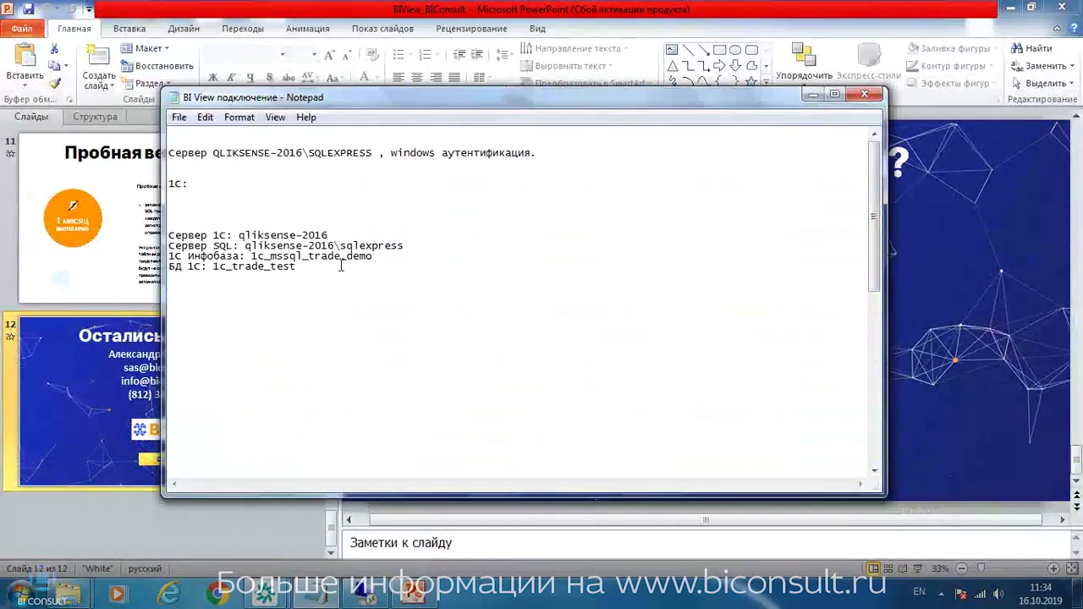
left_click_drag(239, 235, 329, 236)
key("ctrl+c")
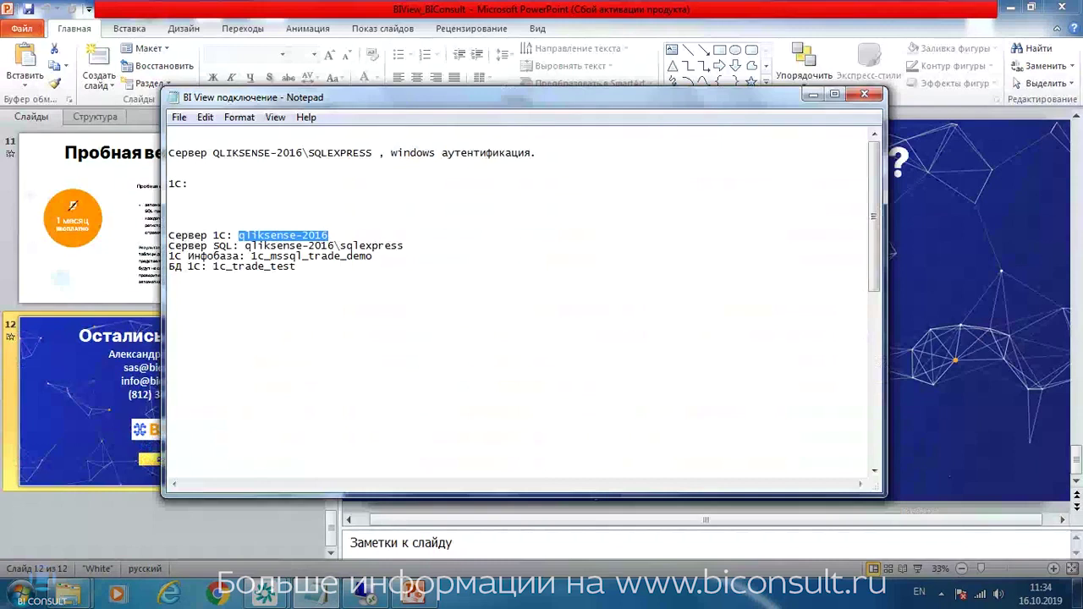
left_click(369, 597)
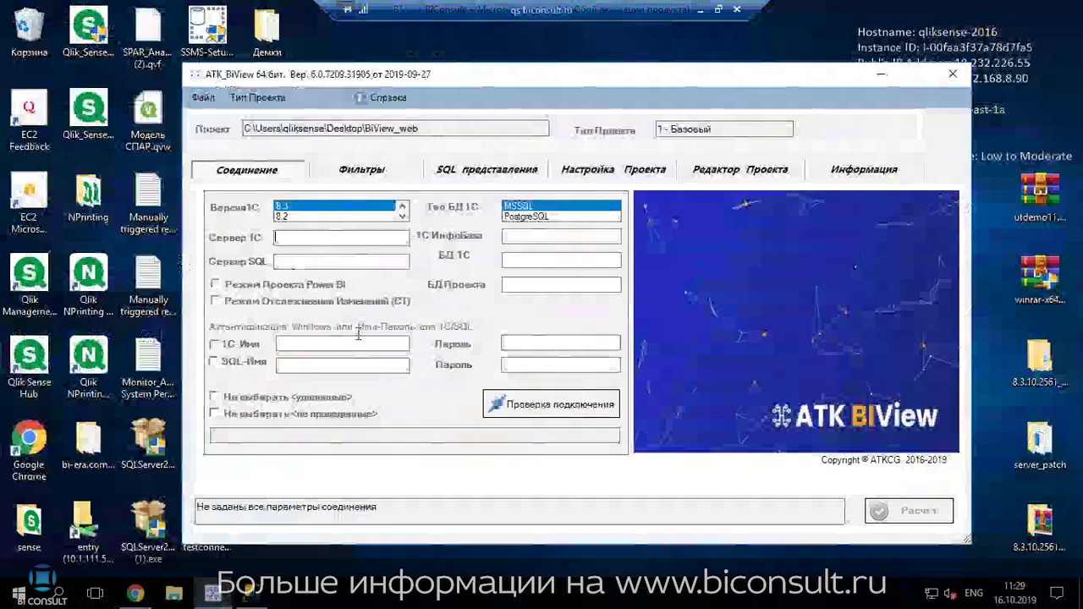
key("ctrl+v")
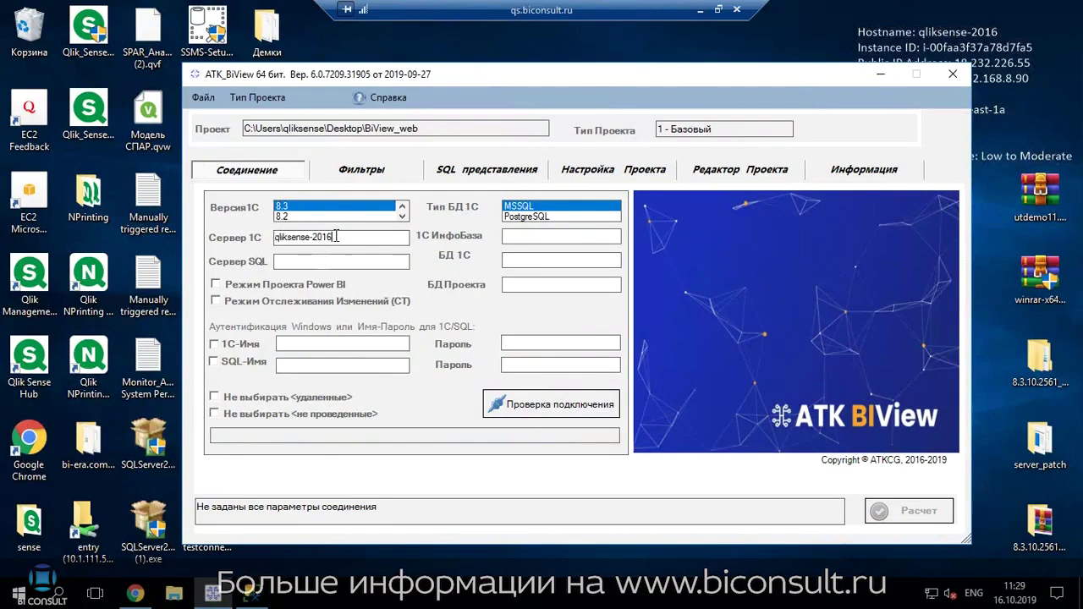
Copy qliksense-2016\sqlexpress from the Notepad connection notes and enter it as the SQL server.
left_click(700, 9)
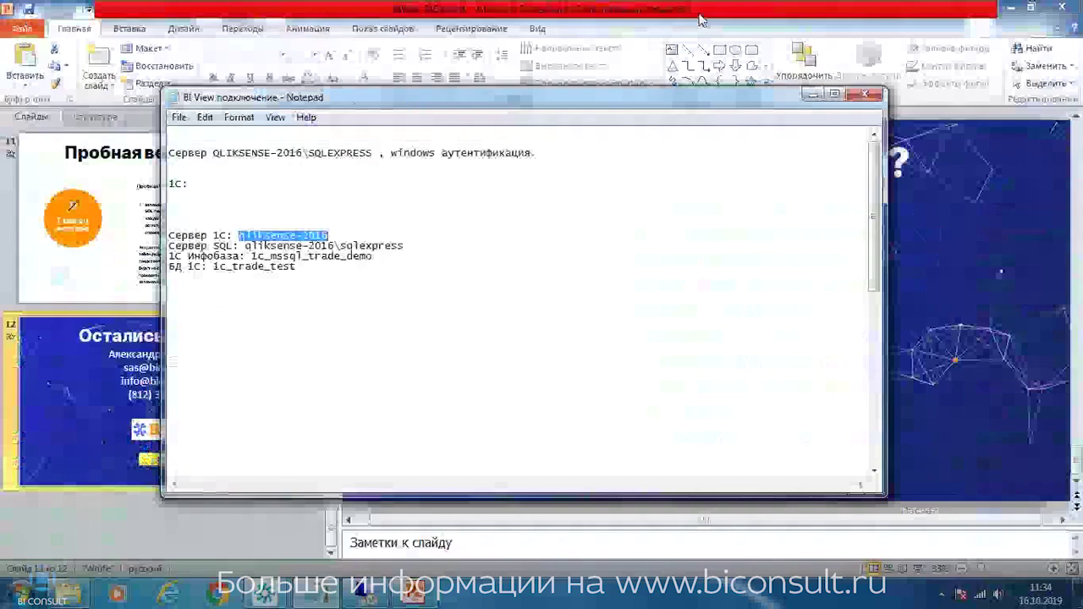
left_click_drag(246, 245, 405, 247)
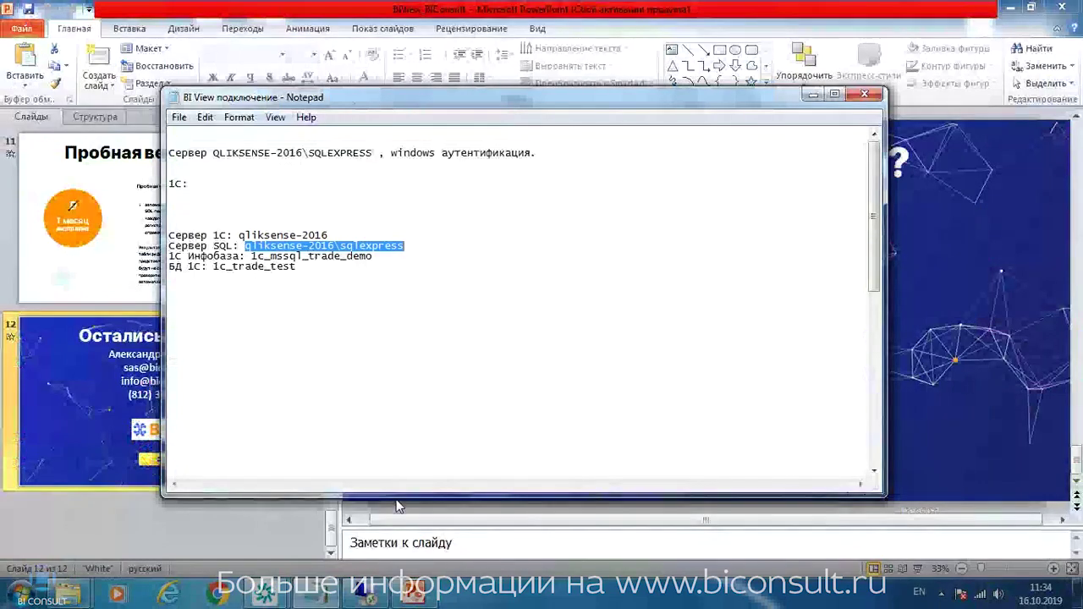
key("ctrl+c")
left_click(366, 595)
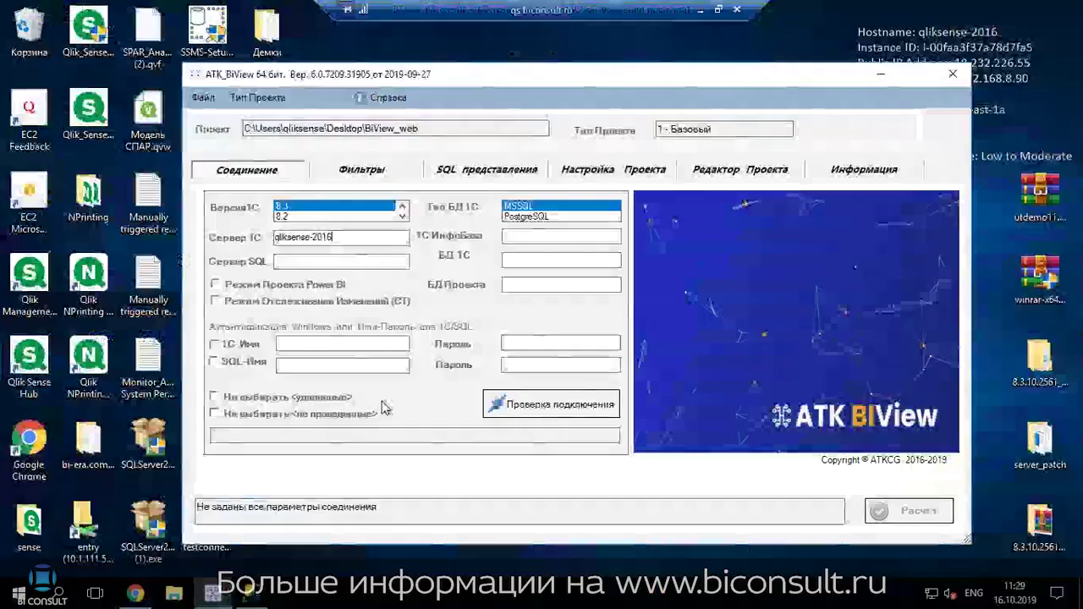
left_click(353, 262)
key("ctrl+v")
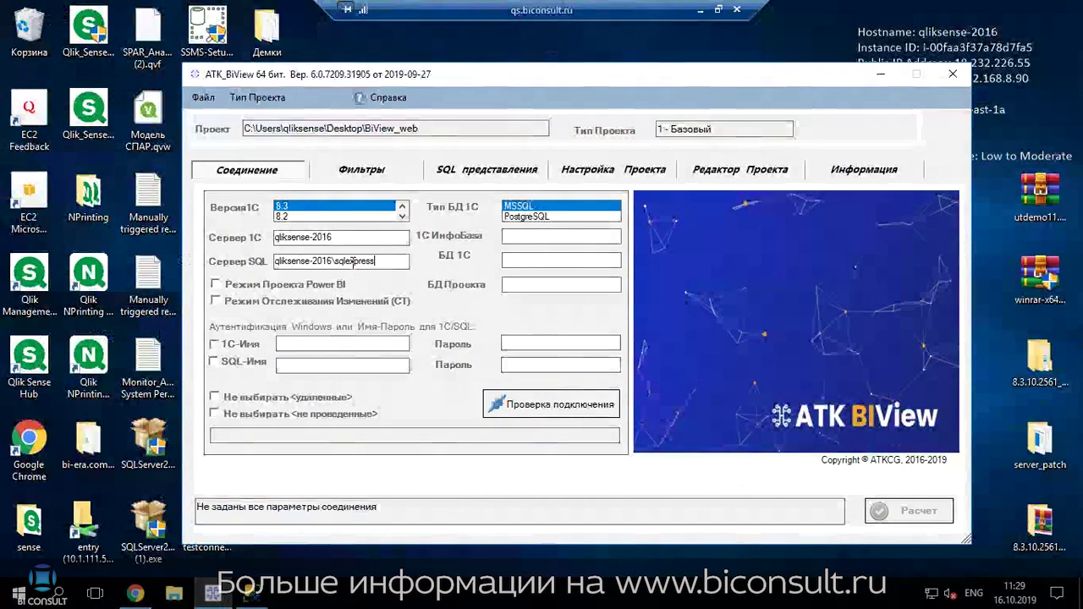
Set the 1C version to 8.2 and the 1C database type to MSSQL.
left_click_drag(398, 261, 339, 261)
left_click(294, 217)
left_click(403, 217)
left_click(403, 206)
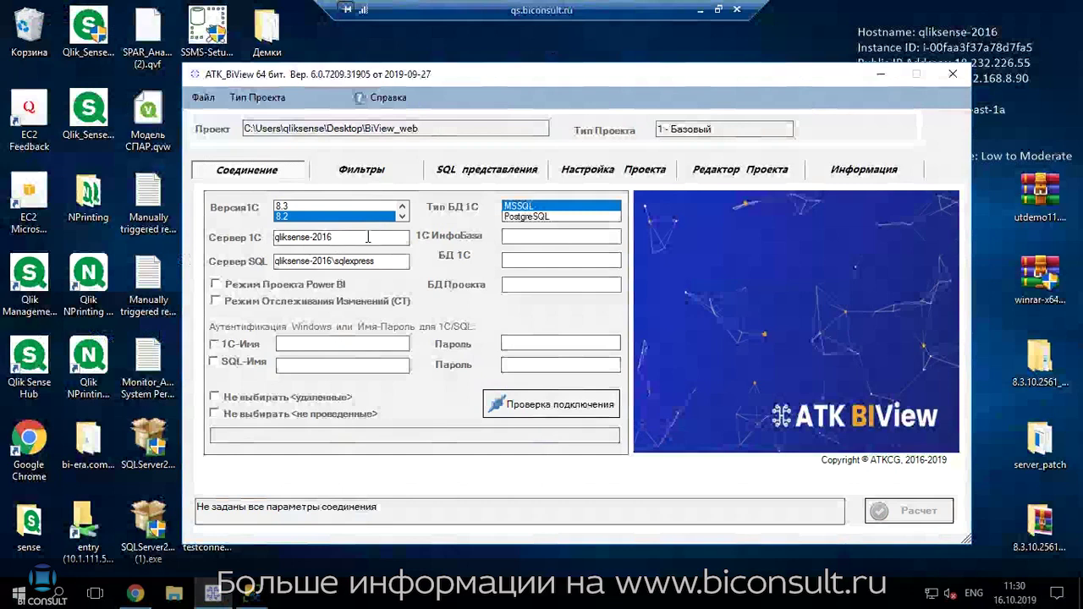
left_click(559, 217)
left_click(542, 207)
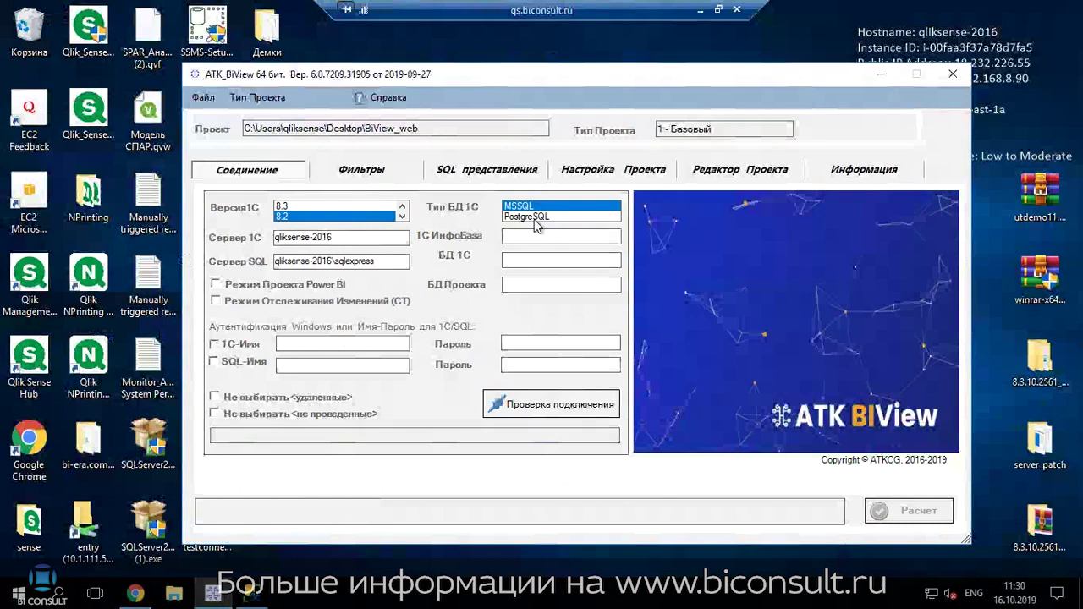
Copy 1c_mssql_trade_demo from the Notepad connection notes and enter it as the 1C infobase in ATK_BiView.
left_click(700, 10)
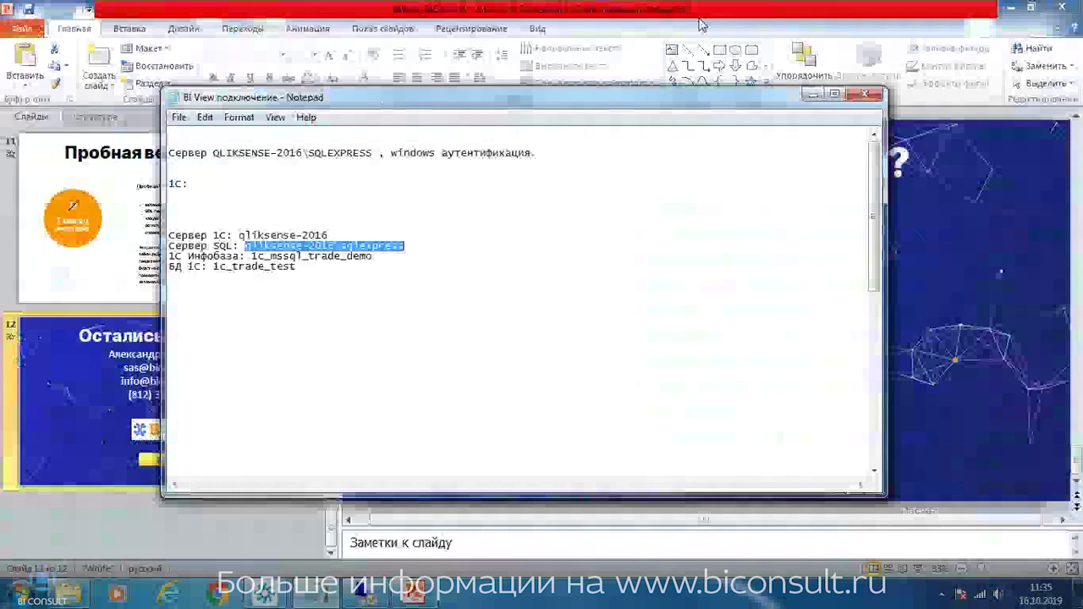
double_click(312, 255)
key("alt+Tab")
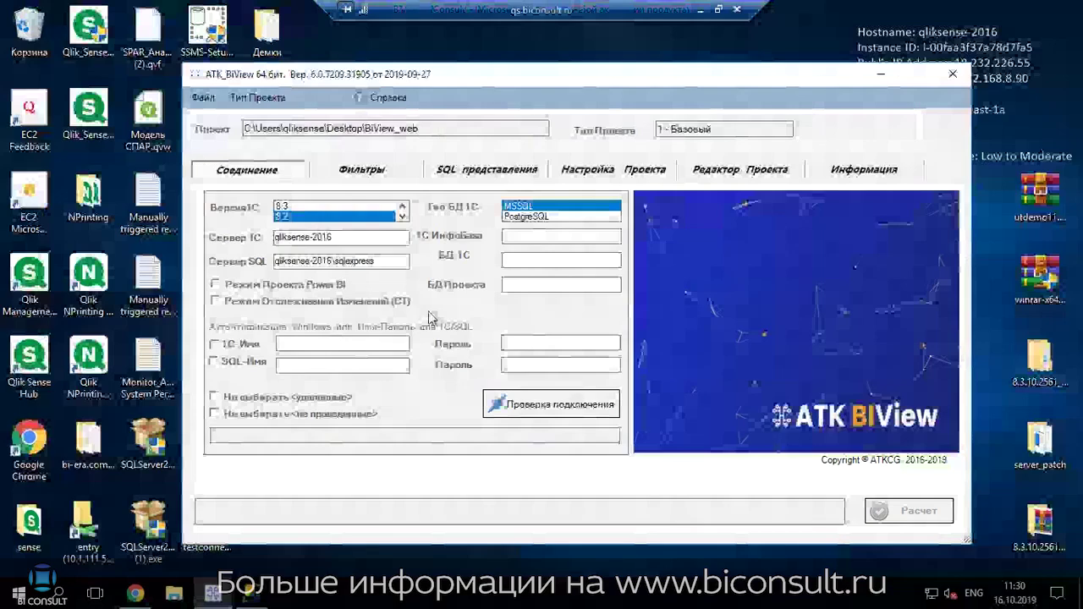
key("ctrl+v")
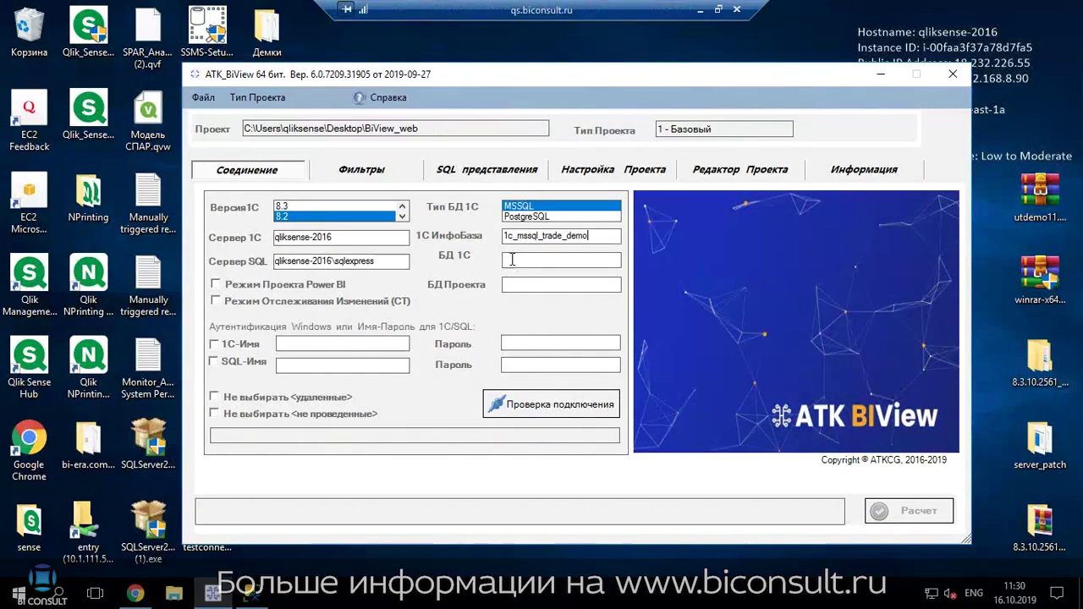
Copy 1c_trade_test from the Notepad connection notes and enter it as the 1C database in ATK_BiView.
left_click(700, 9)
left_click_drag(303, 265, 215, 266)
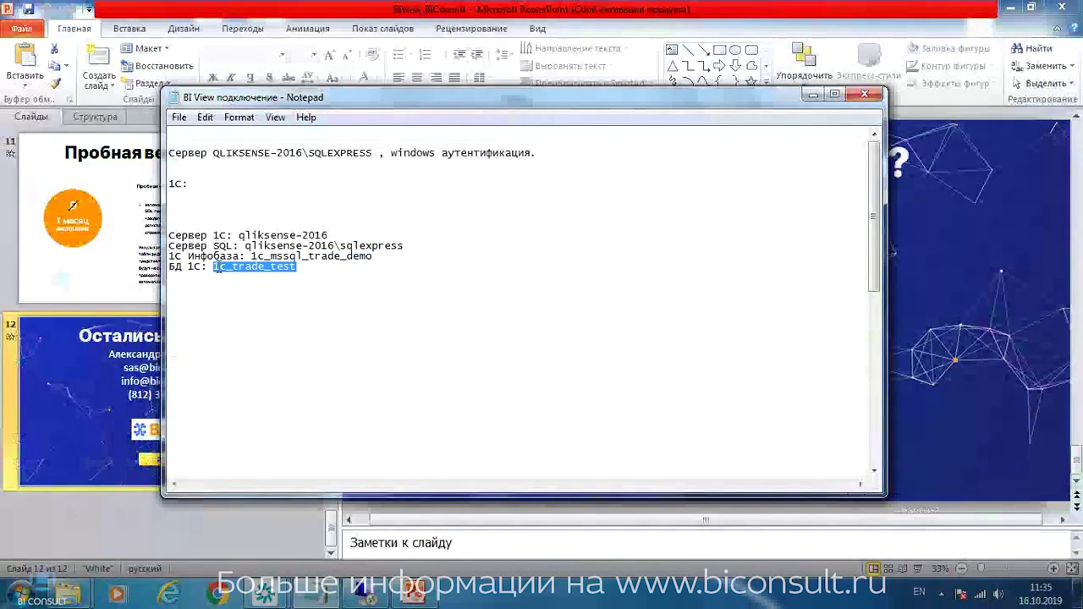
left_click(365, 596)
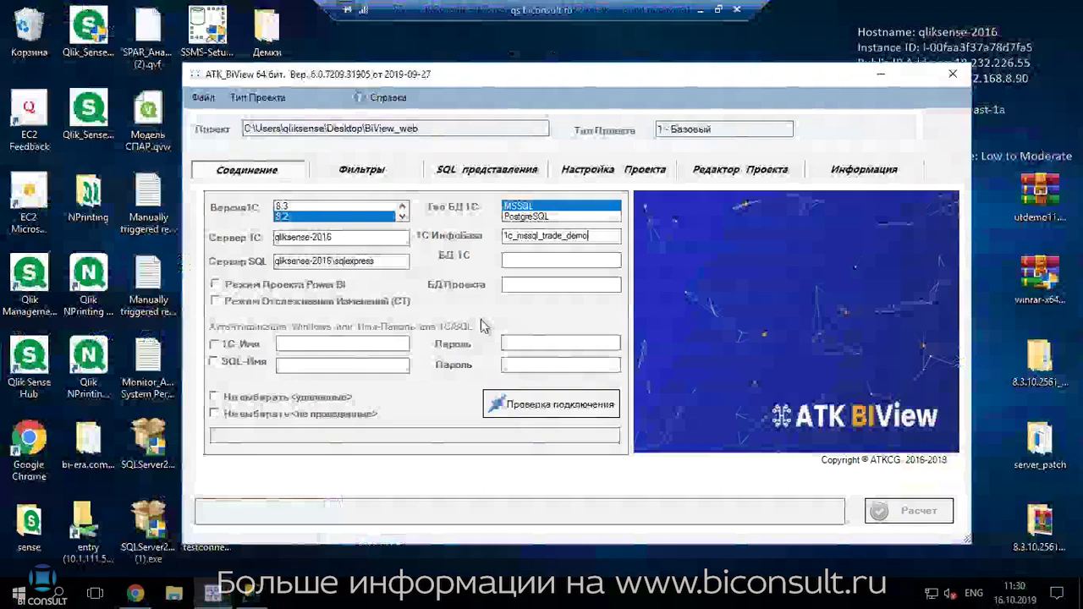
left_click(517, 259)
key("ctrl+v")
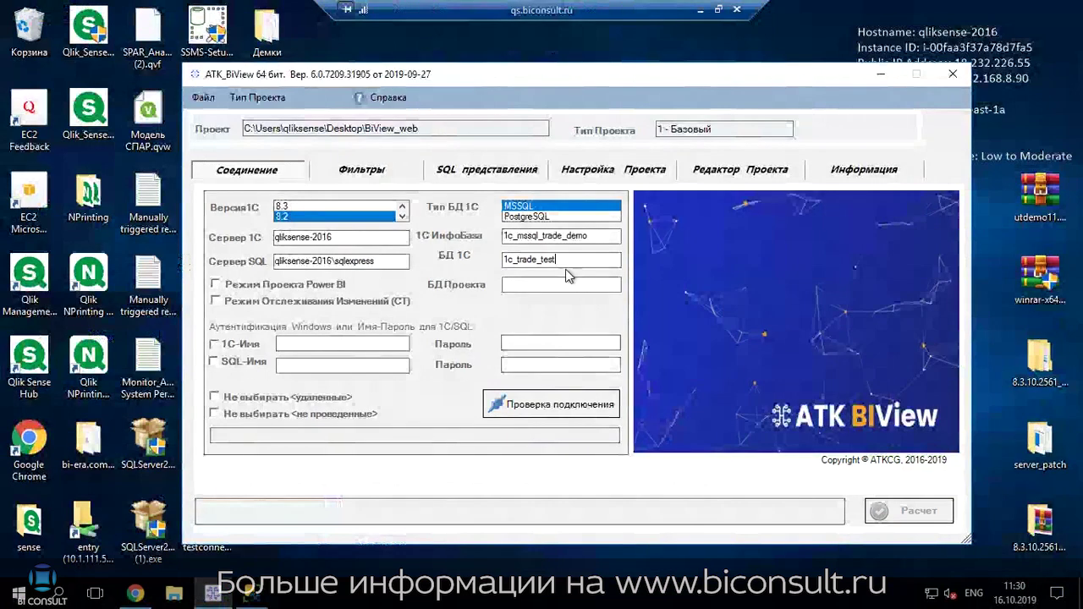
Switch to SQL Server Management Studio and collapse the 1c_trade_test database to view the server's database list.
left_click(251, 595)
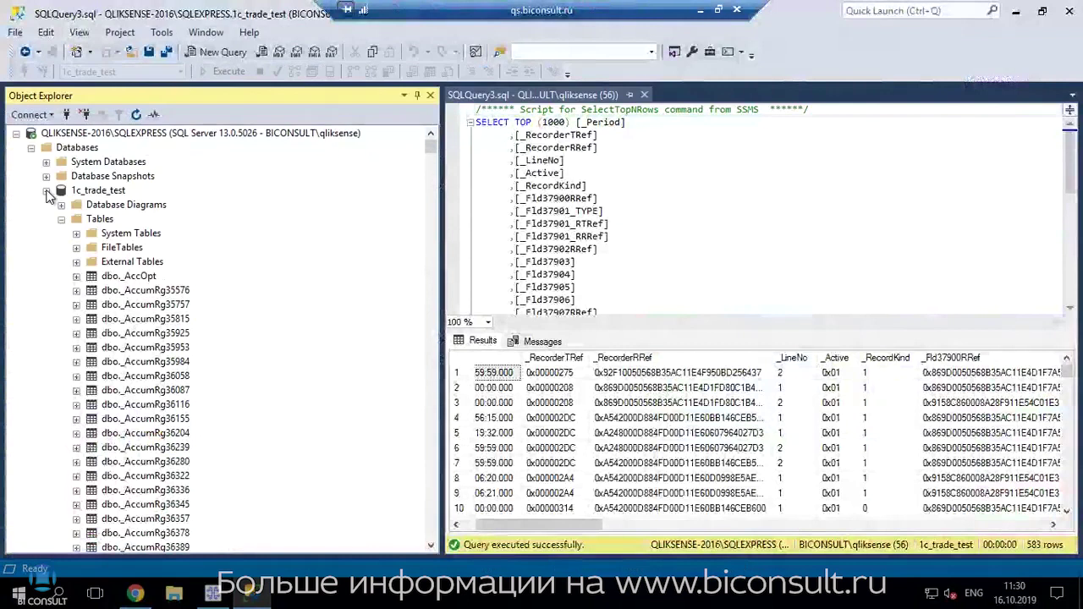
left_click(47, 191)
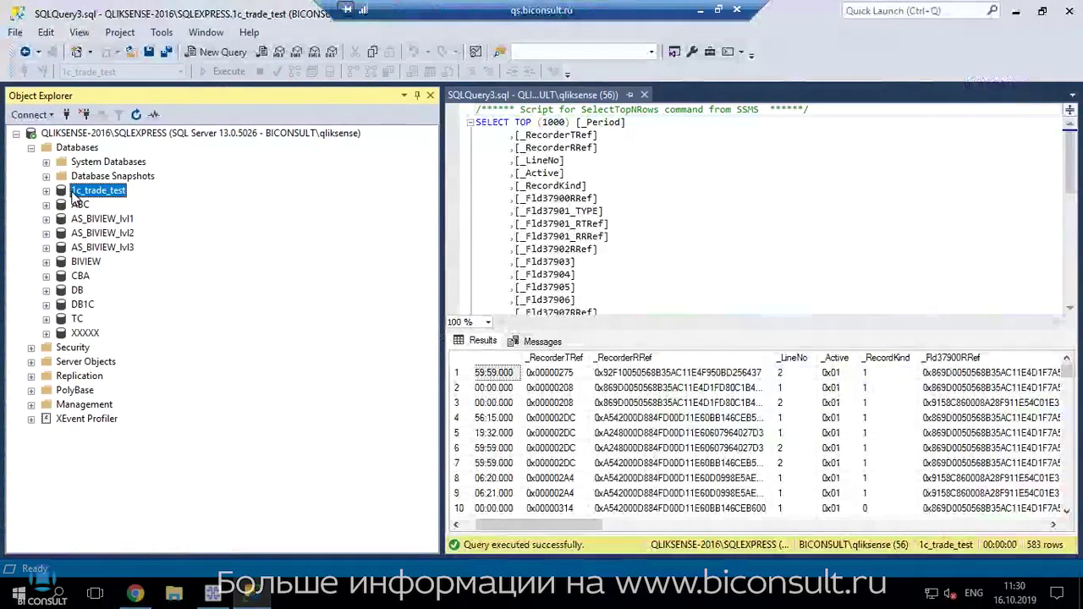
left_click(214, 597)
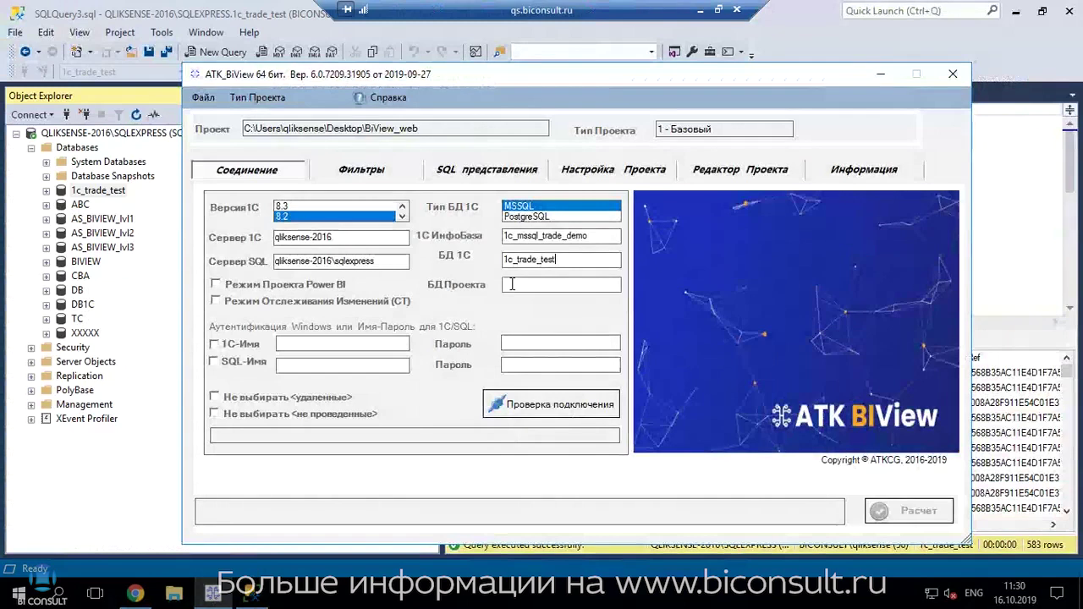
Create a new database named BIView001 on the SQL server in Management Studio, copying its name for the project database.
left_click(512, 284)
left_click(134, 95)
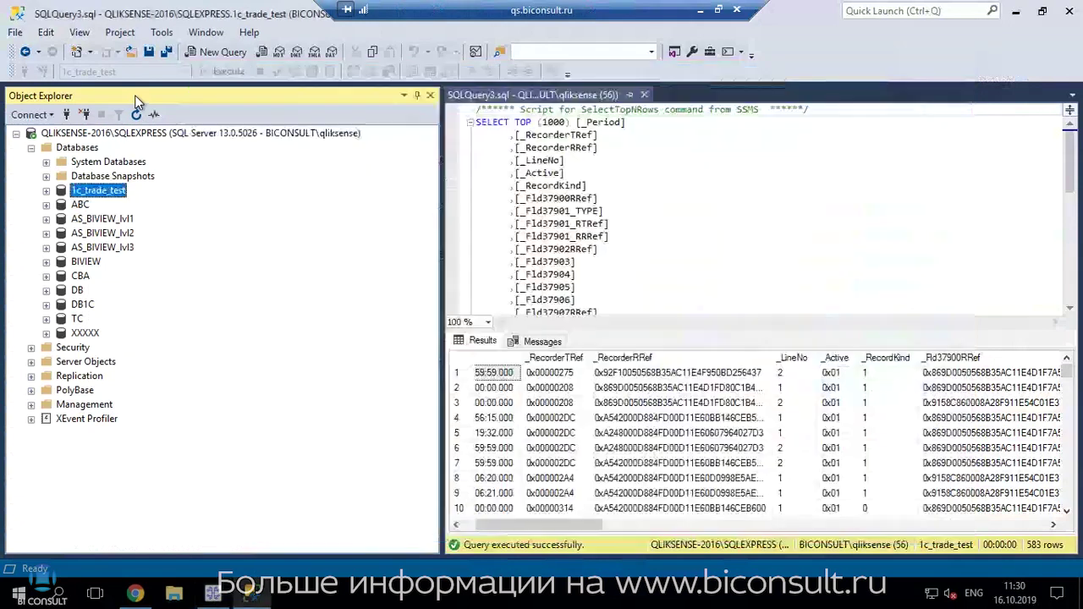
right_click(76, 150)
left_click(145, 150)
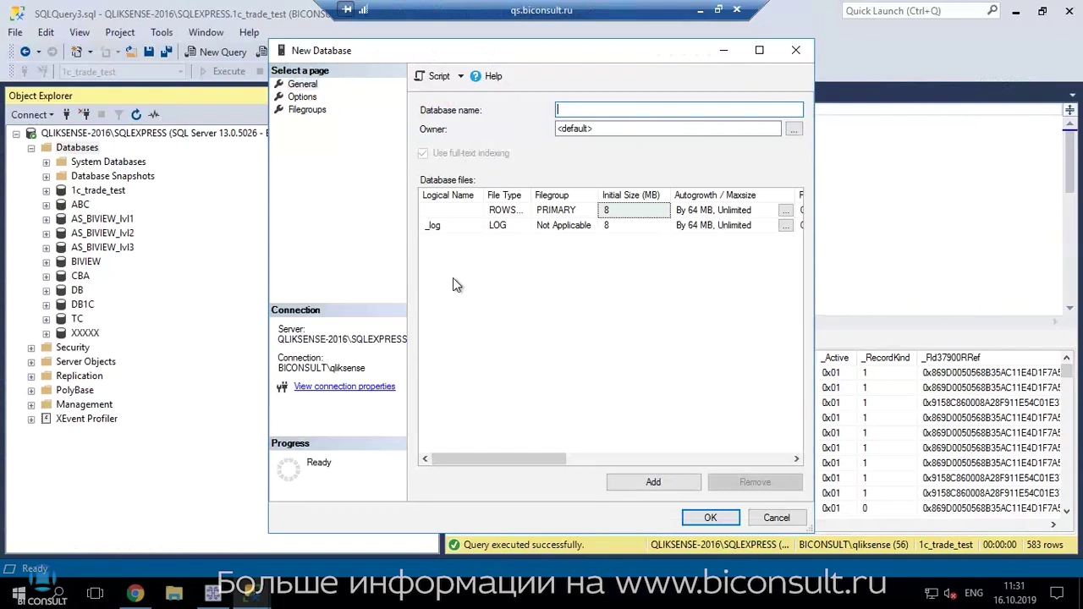
type("BIView")
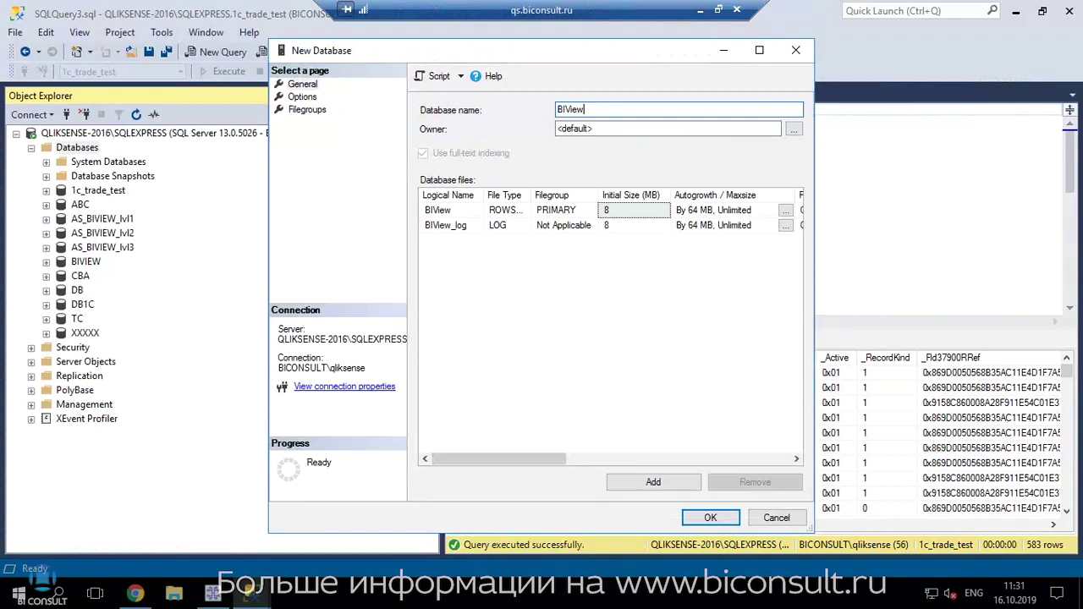
type("001")
left_click_drag(618, 109, 525, 108)
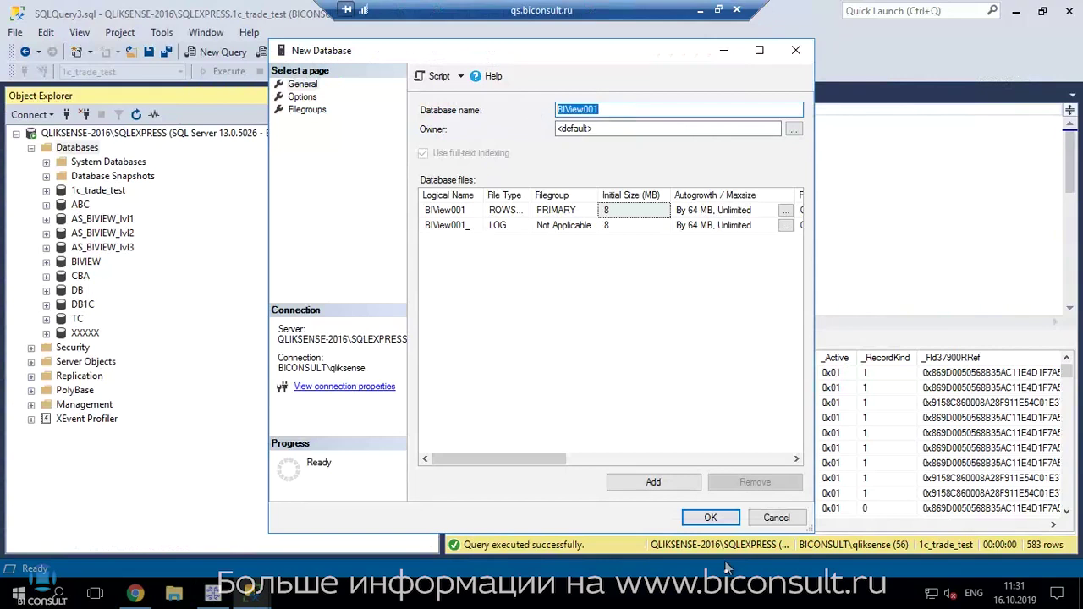
left_click(710, 519)
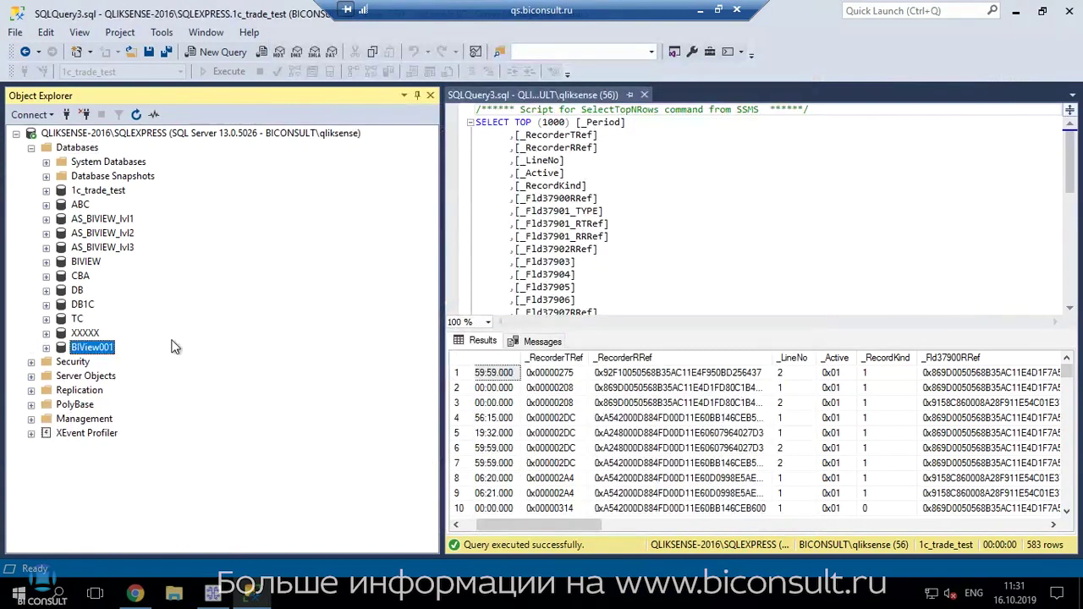
Return to ATK_BiView, set the project database to BIView001 and enable Windows authentication for both 1C and SQL.
key("alt+Tab")
key("ctrl+v")
left_click(215, 344)
left_click(214, 362)
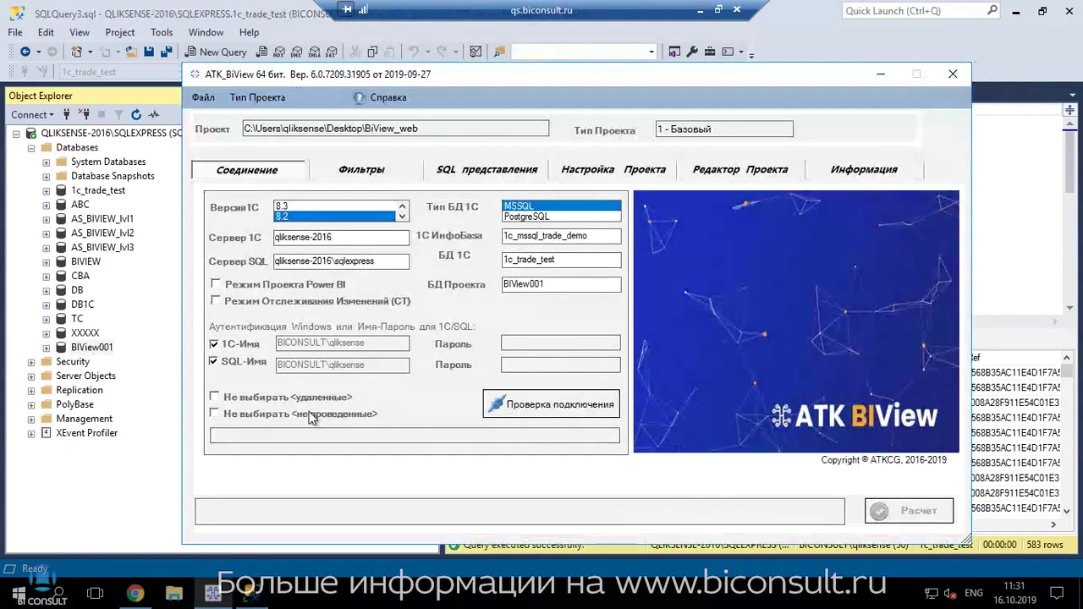
Run the connection check for the configured 1C and SQL servers.
left_click(563, 406)
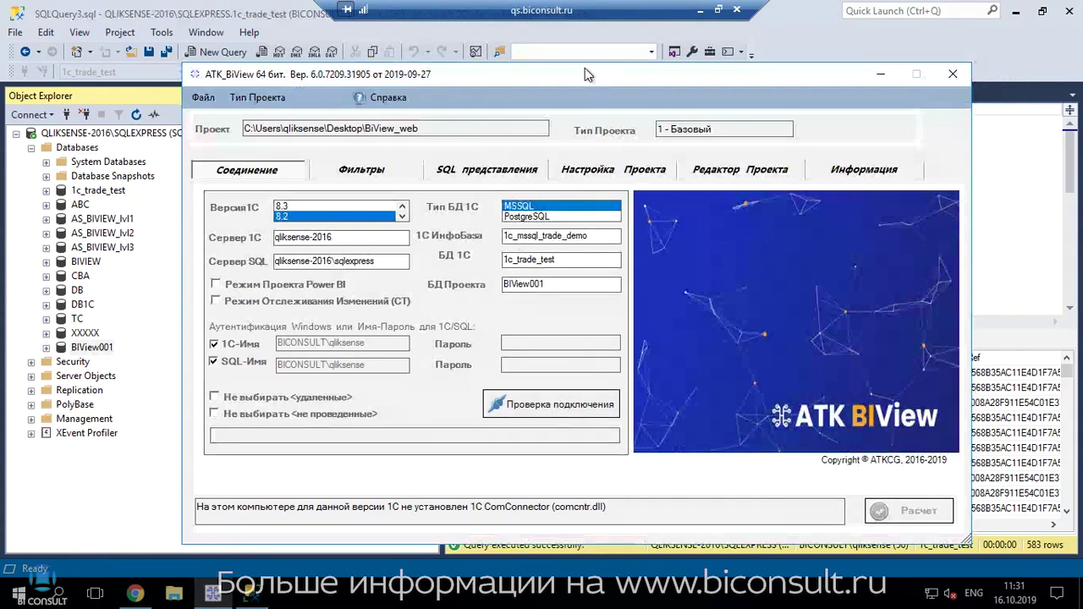
left_click_drag(585, 68, 568, 56)
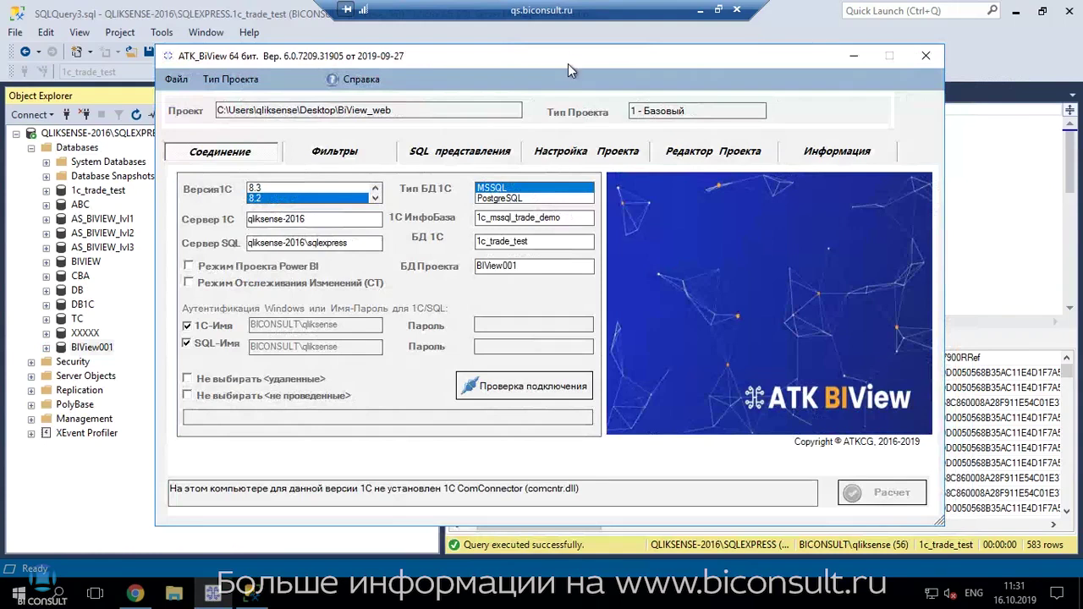
left_click(509, 389)
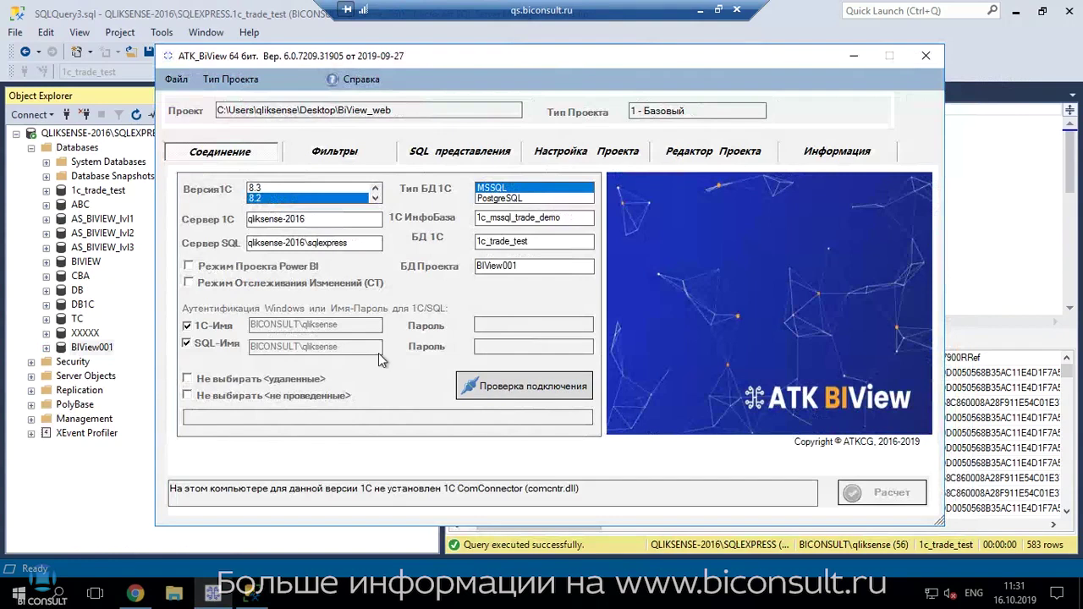
Enable the Power BI project mode and the change tracking (CT) mode.
left_click(188, 265)
left_click(188, 283)
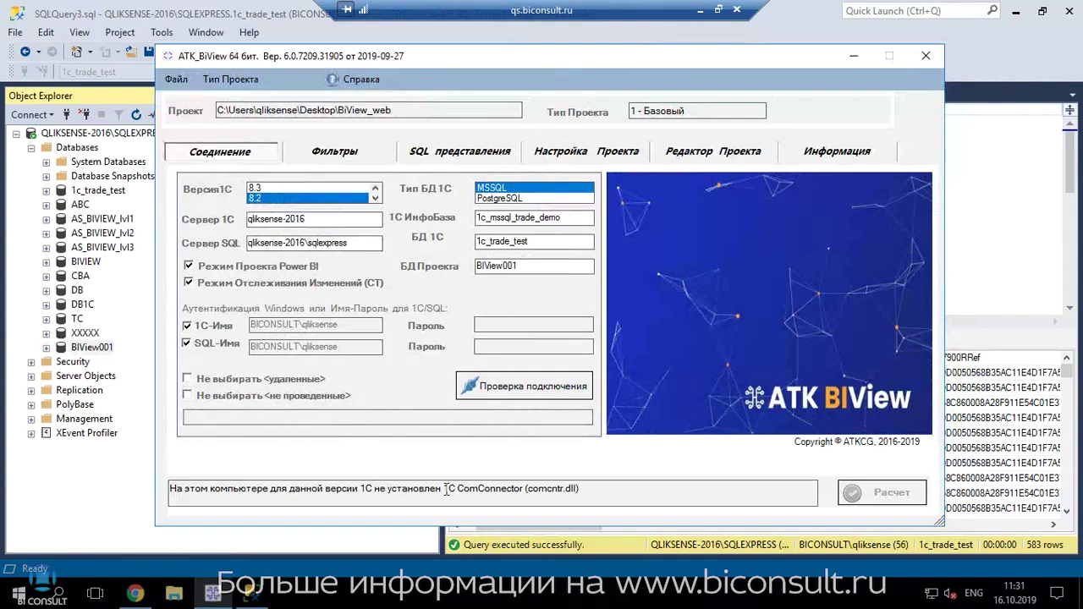
Examine the connection status message about the 1C ComConnector and the list of available project types.
left_click_drag(446, 490, 523, 492)
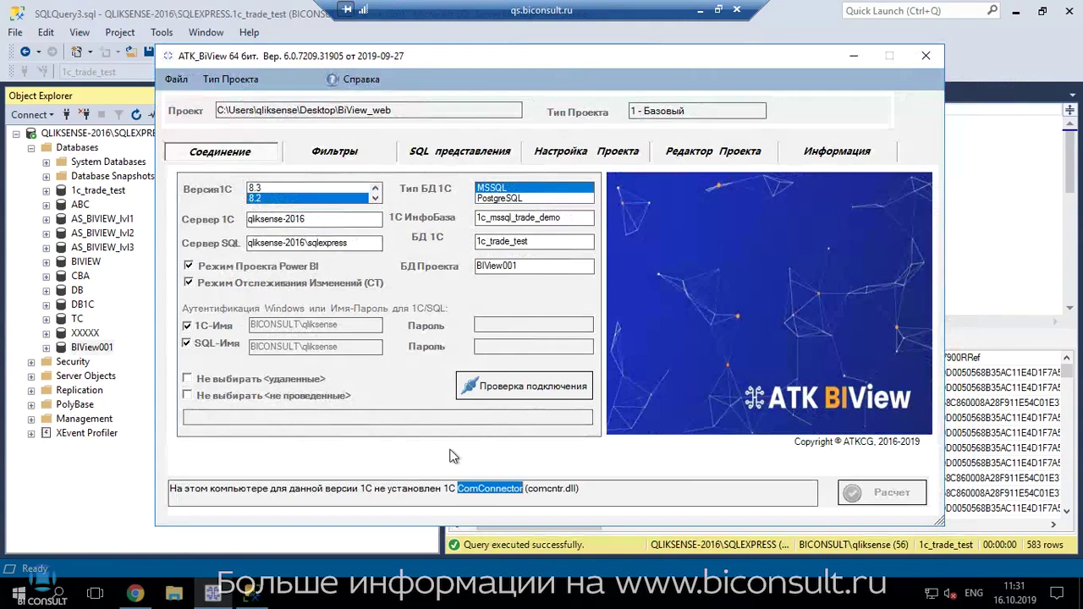
left_click_drag(325, 490, 357, 491)
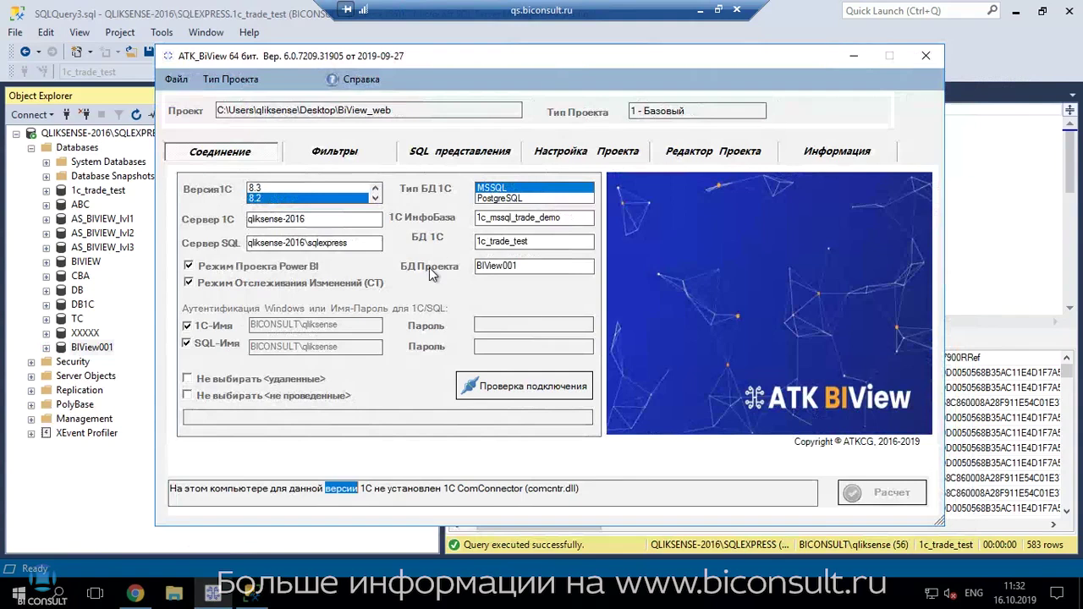
left_click(402, 489)
left_click(854, 57)
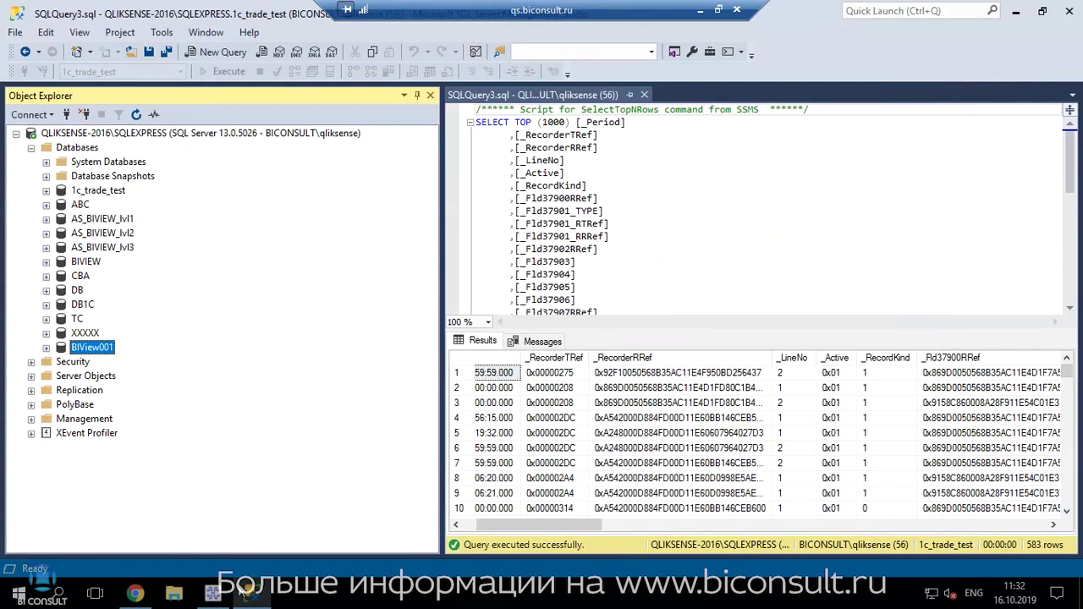
left_click(215, 595)
left_click(230, 78)
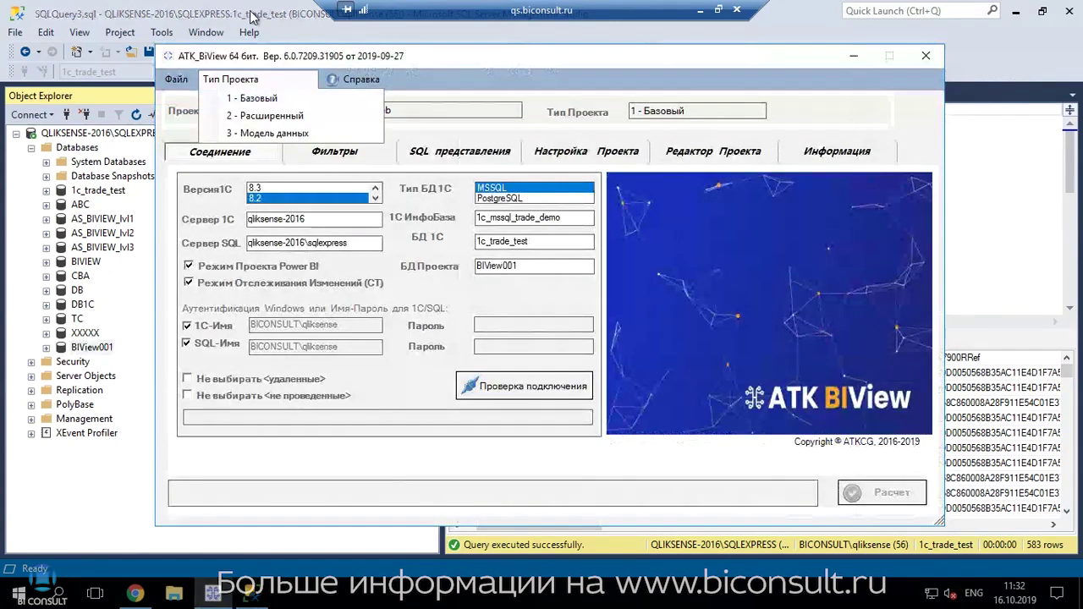
Switch to SQL Server Management Studio and look through the views of the AS_BIVIEW_lvl1 database.
left_click(252, 17)
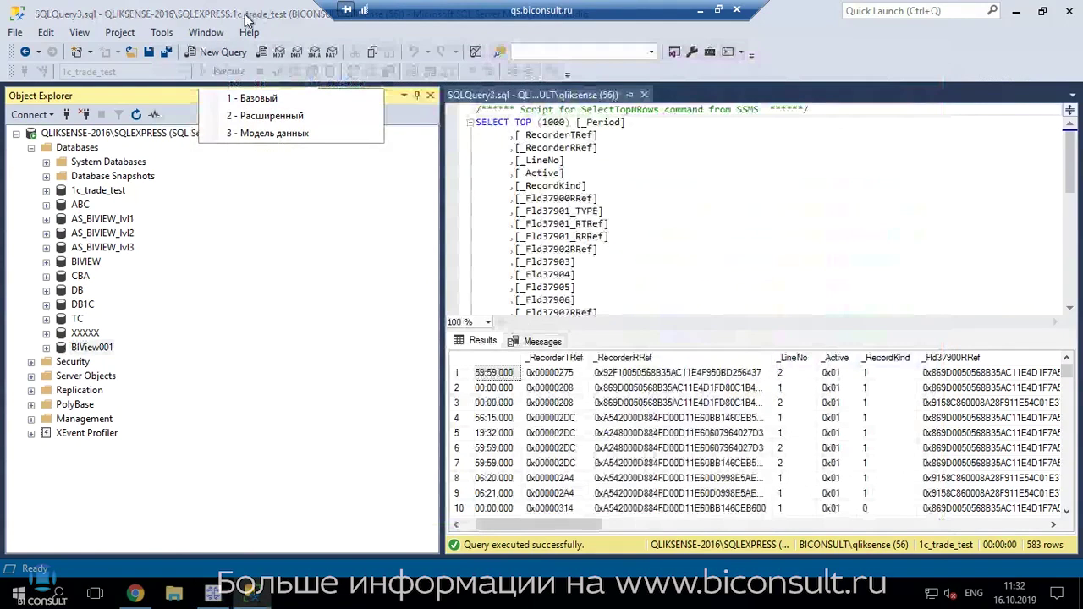
left_click(46, 219)
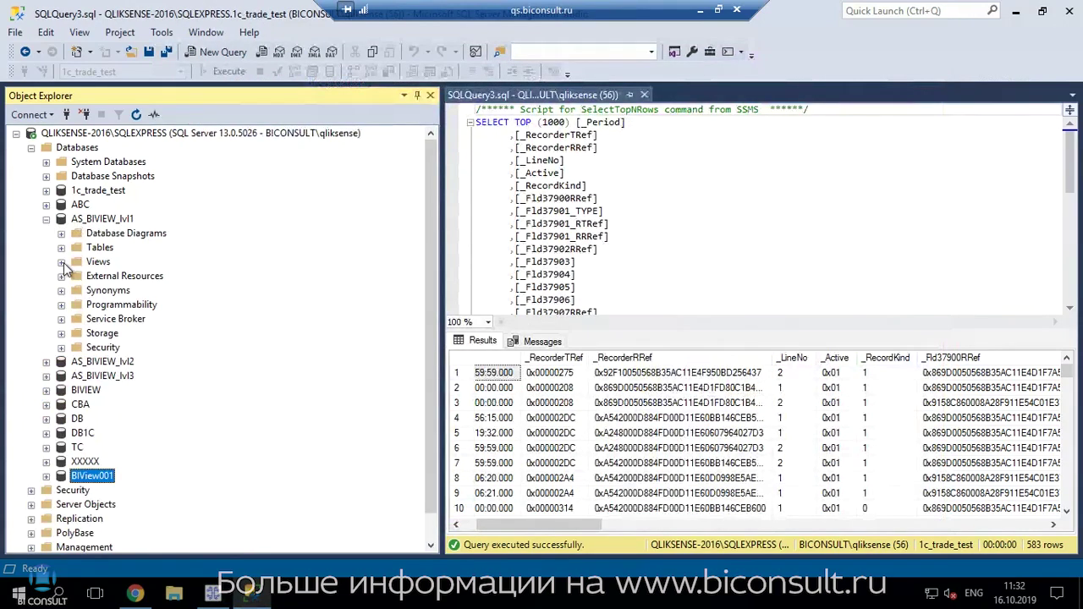
left_click(62, 263)
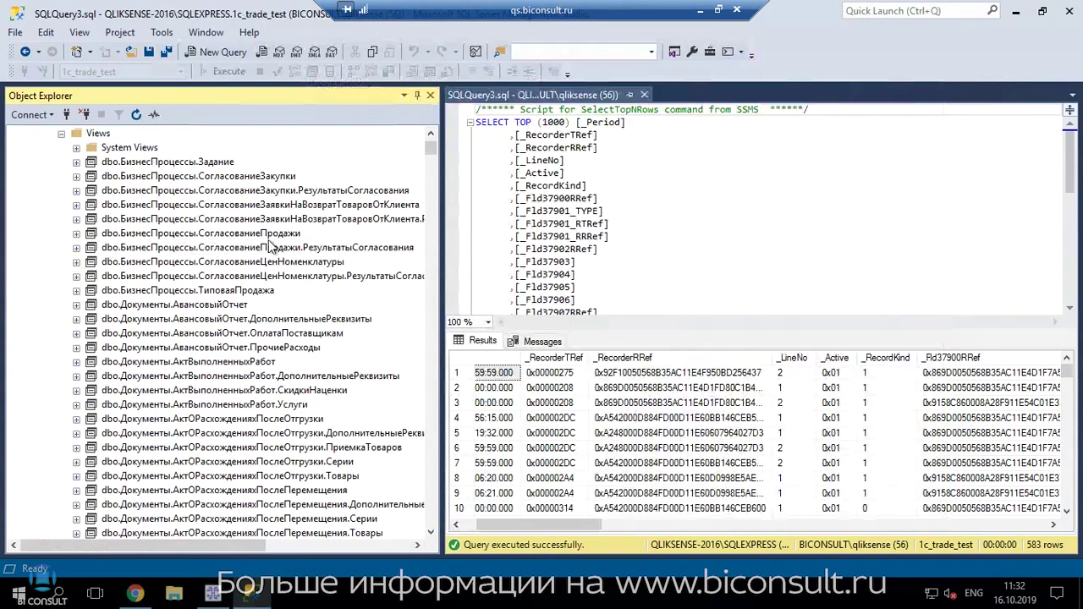
scroll(271, 245, "down", 1)
scroll(267, 250, "down", 4)
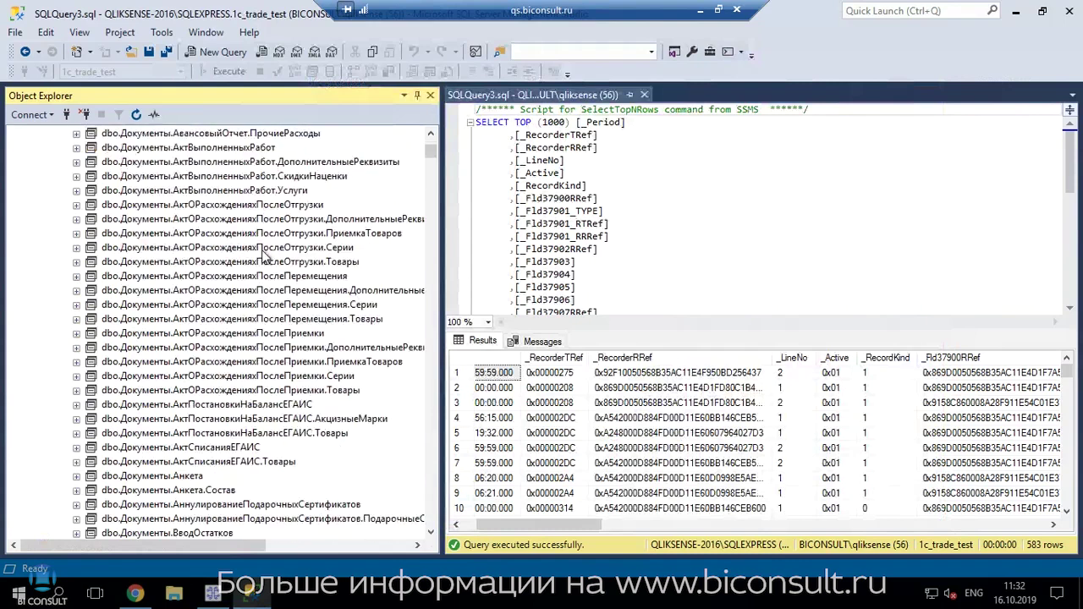
scroll(264, 253, "up", 8)
left_click_drag(431, 145, 430, 224)
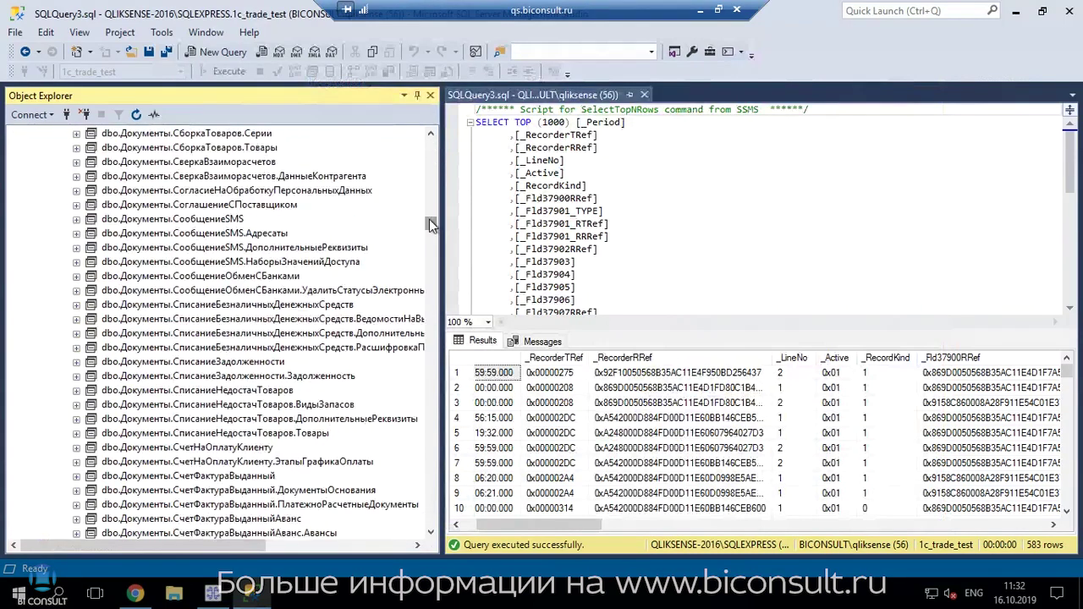
scroll(330, 229, "up", 1)
scroll(330, 229, "up", 3)
scroll(329, 228, "up", 2)
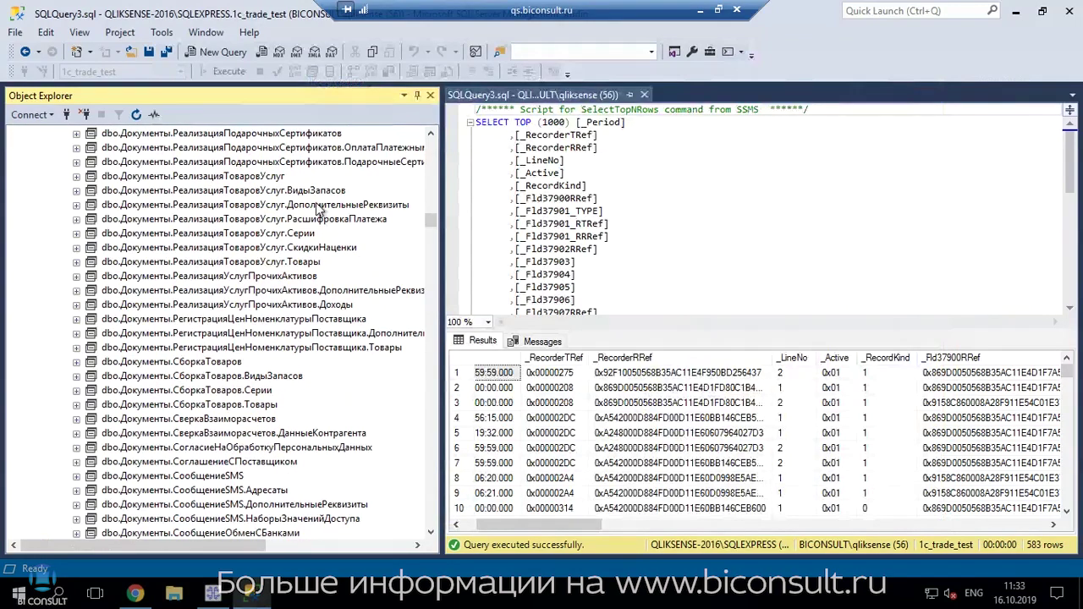
scroll(320, 210, "up", 3)
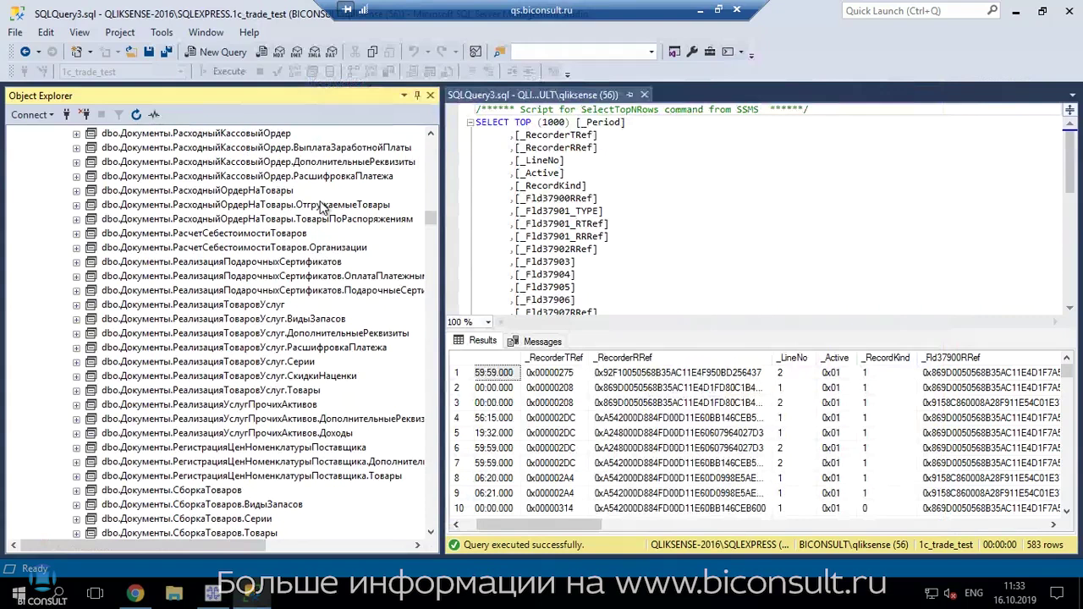
scroll(322, 208, "up", 4)
scroll(321, 208, "up", 7)
left_click_drag(431, 211, 432, 136)
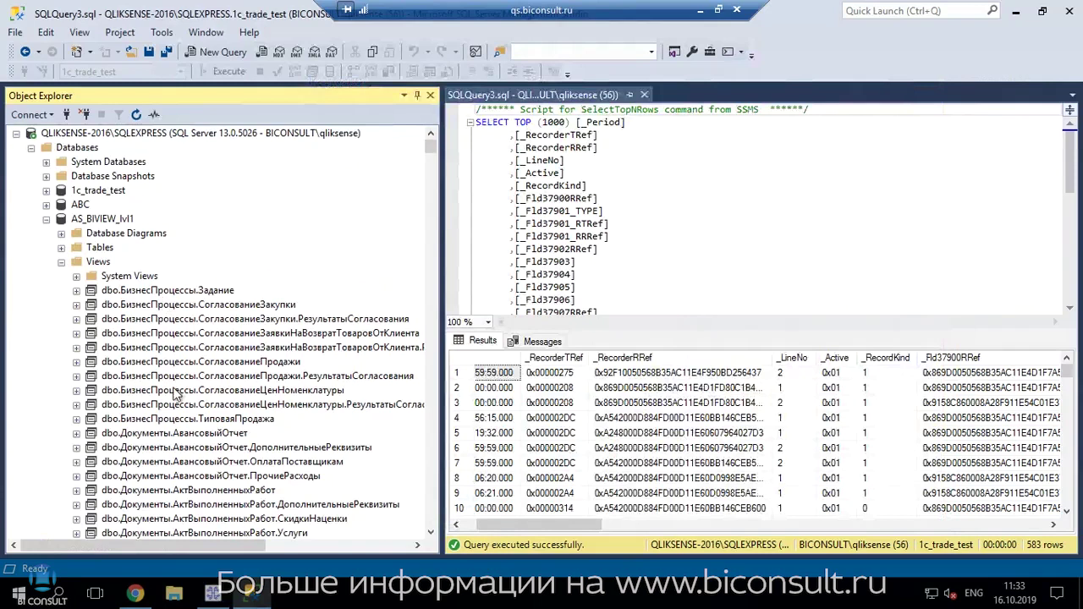
Query the top 1000 rows of the dbo.Документы.АвансовыйОтчет view and look through the selected columns.
right_click(179, 435)
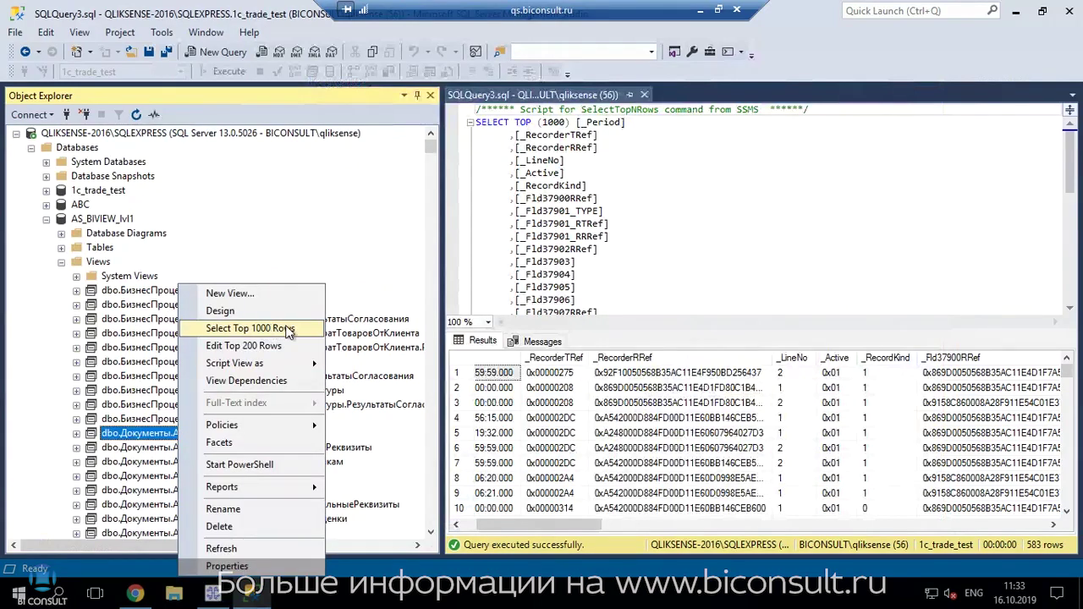
left_click(286, 329)
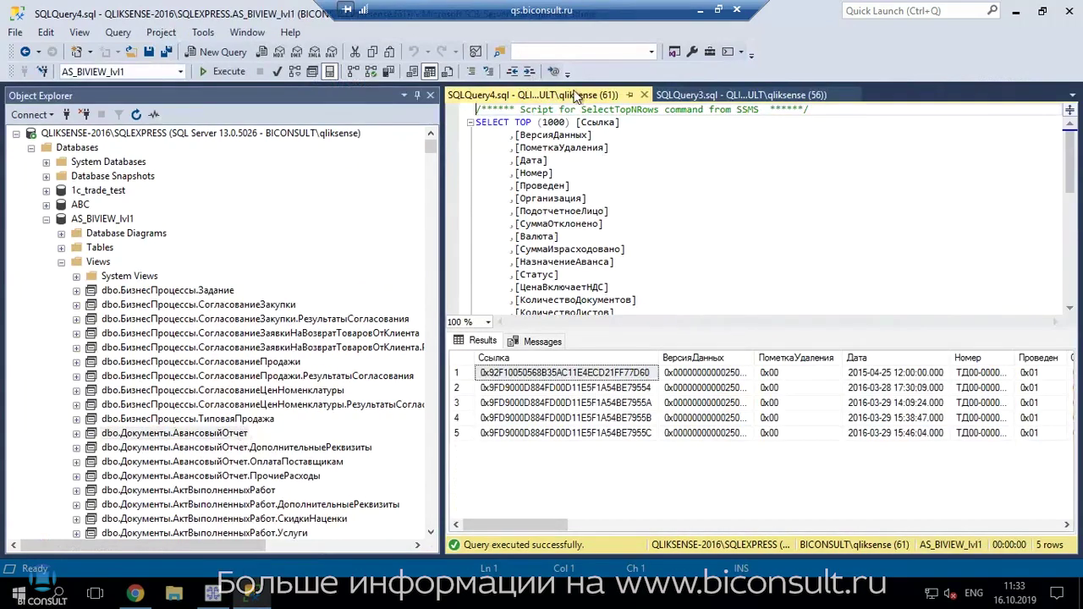
left_click(561, 134)
scroll(558, 143, "down", 3)
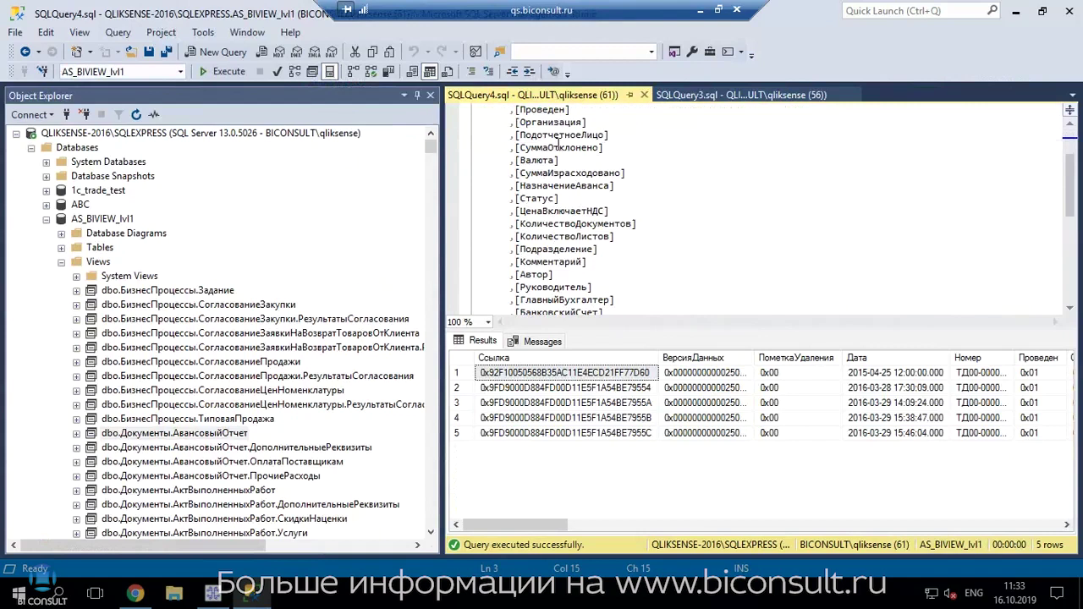
scroll(559, 144, "down", 3)
scroll(550, 136, "up", 6)
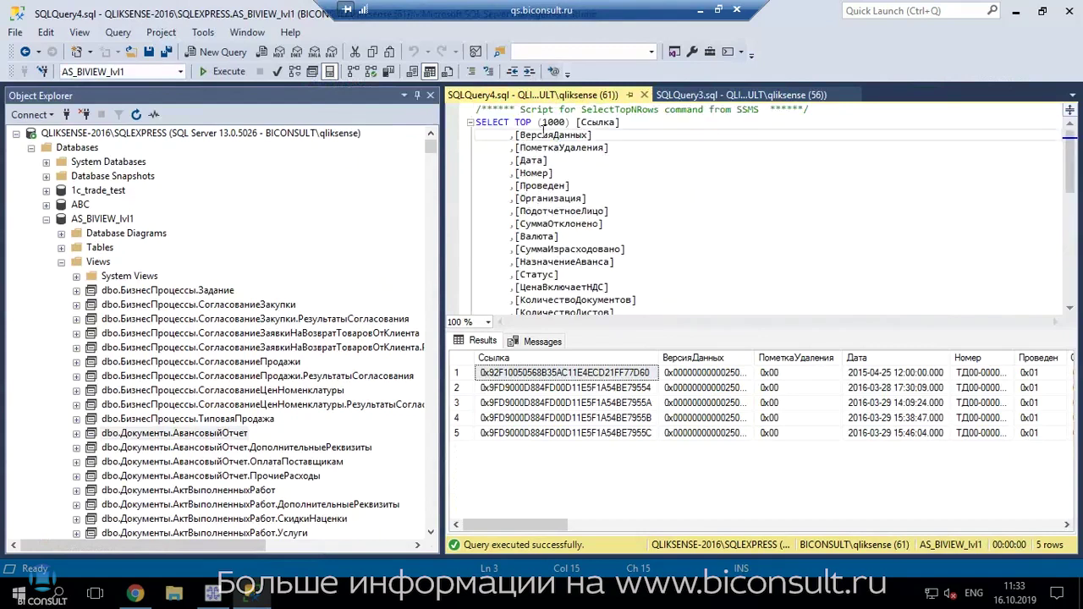
Examine the view's row limit and the query results from the Ссылка column through to Организация, ПодотчетноеЛицо and Валюта.
double_click(554, 122)
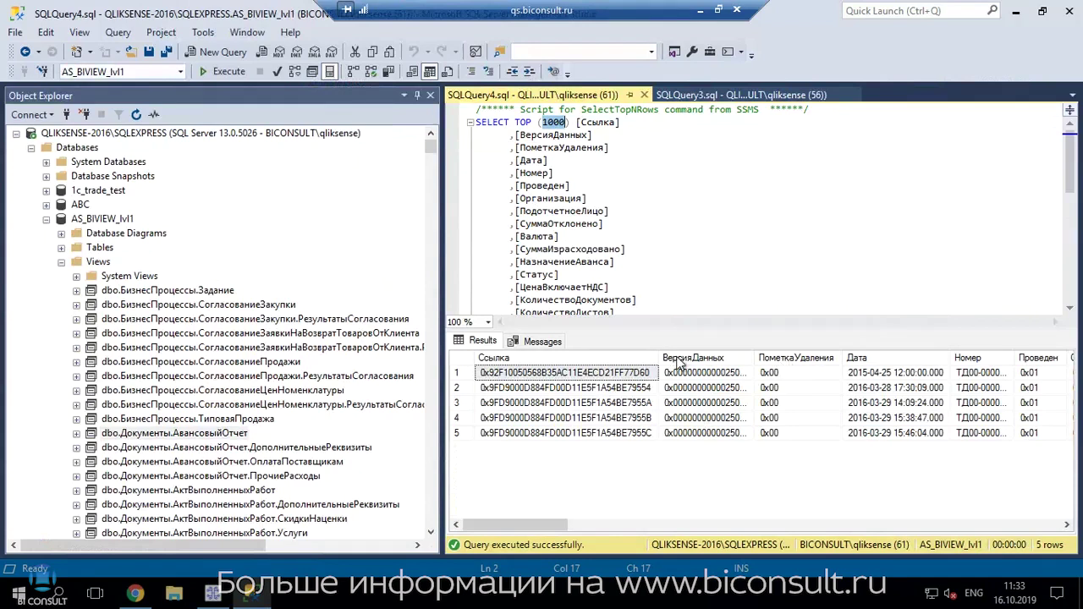
left_click_drag(519, 530, 575, 524)
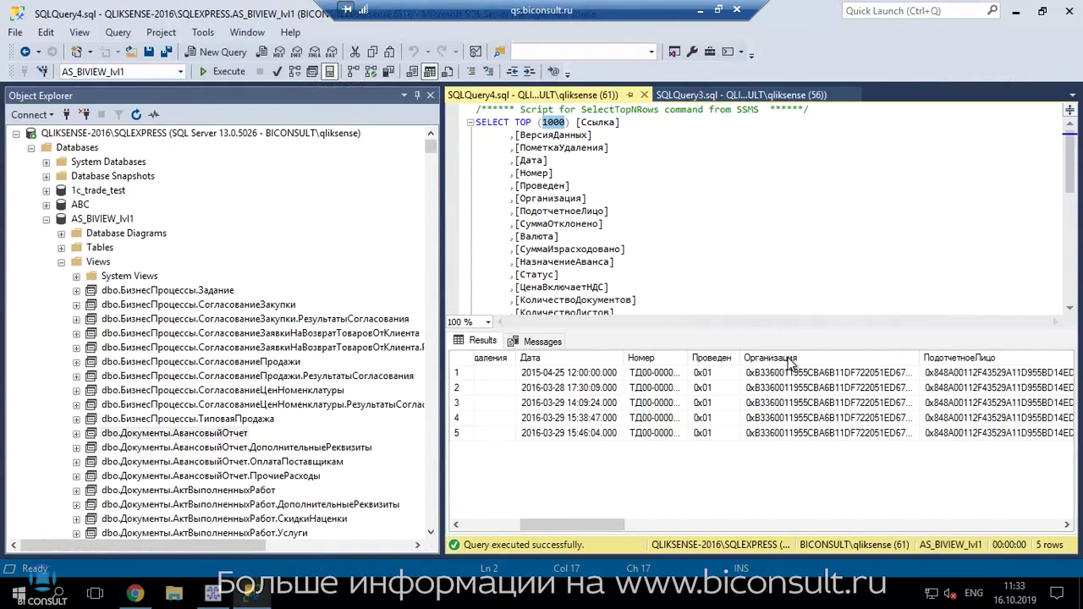
left_click_drag(578, 530, 496, 526)
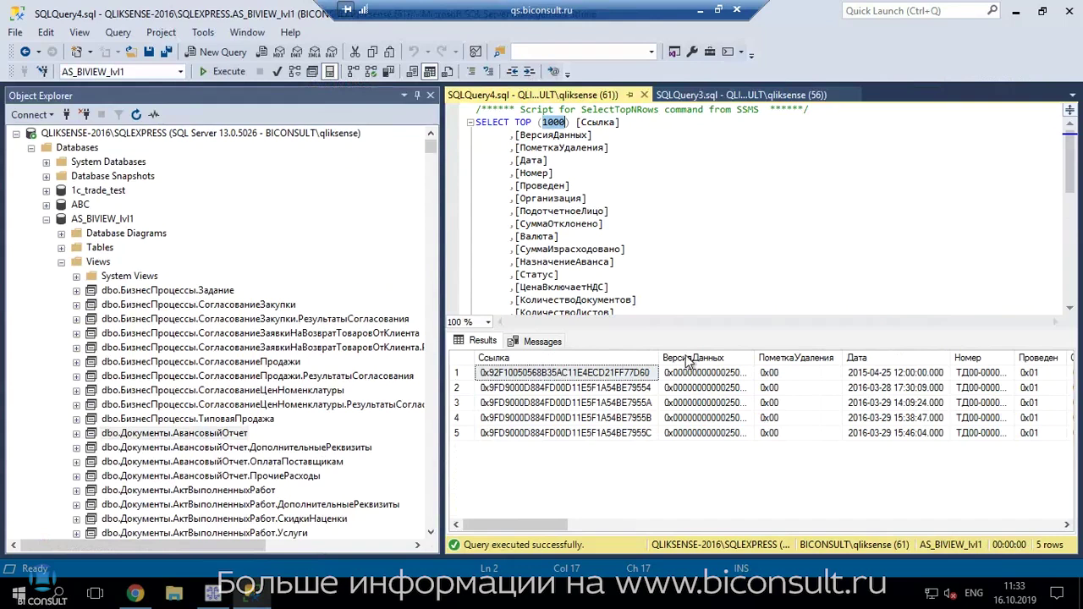
left_click_drag(550, 529, 617, 526)
left_click(864, 374)
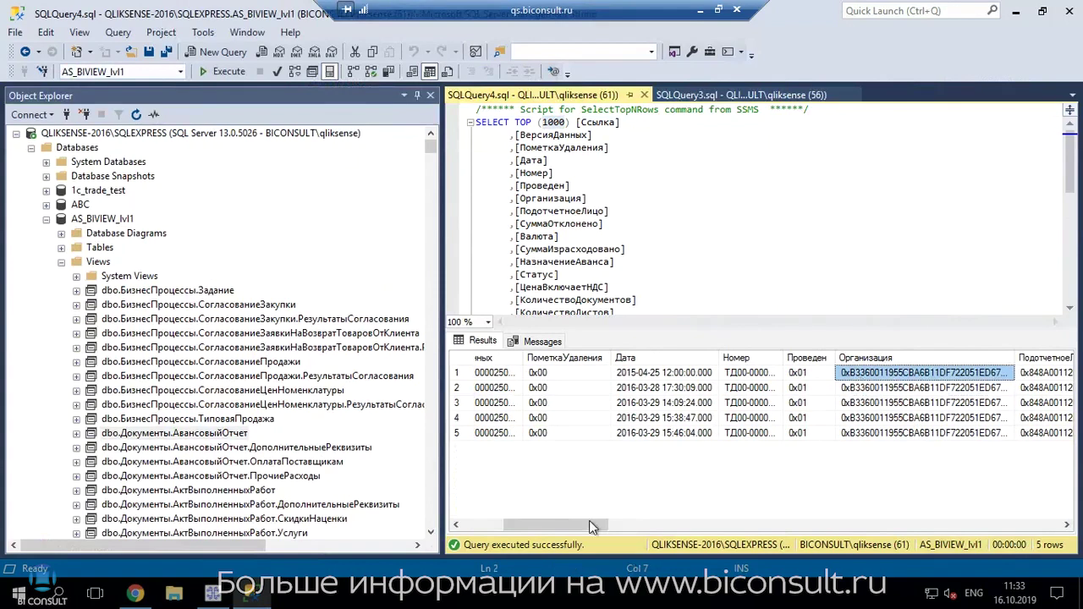
left_click_drag(572, 525, 635, 525)
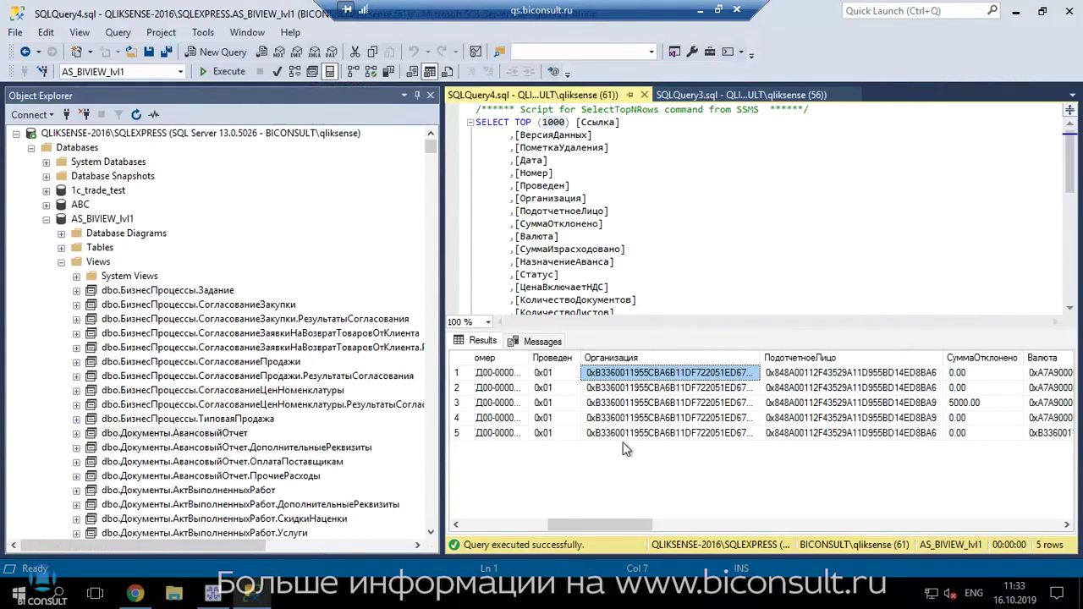
left_click_drag(611, 523, 615, 523)
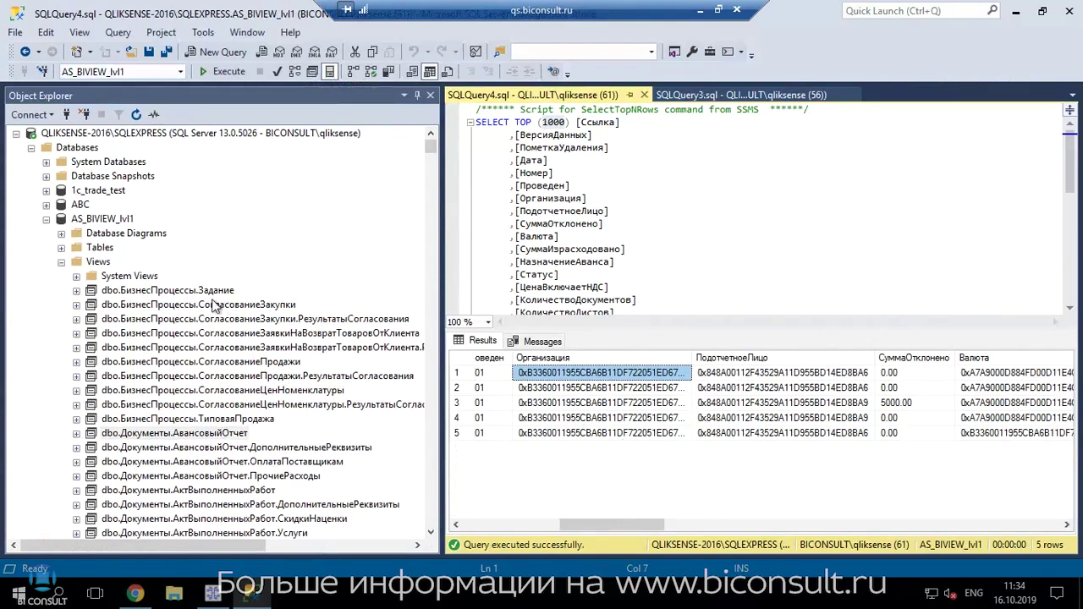
Script the dbo.Документы.АвансовыйОтчет view as CREATE in a new query editor window and review its field aliases and comments.
right_click(189, 434)
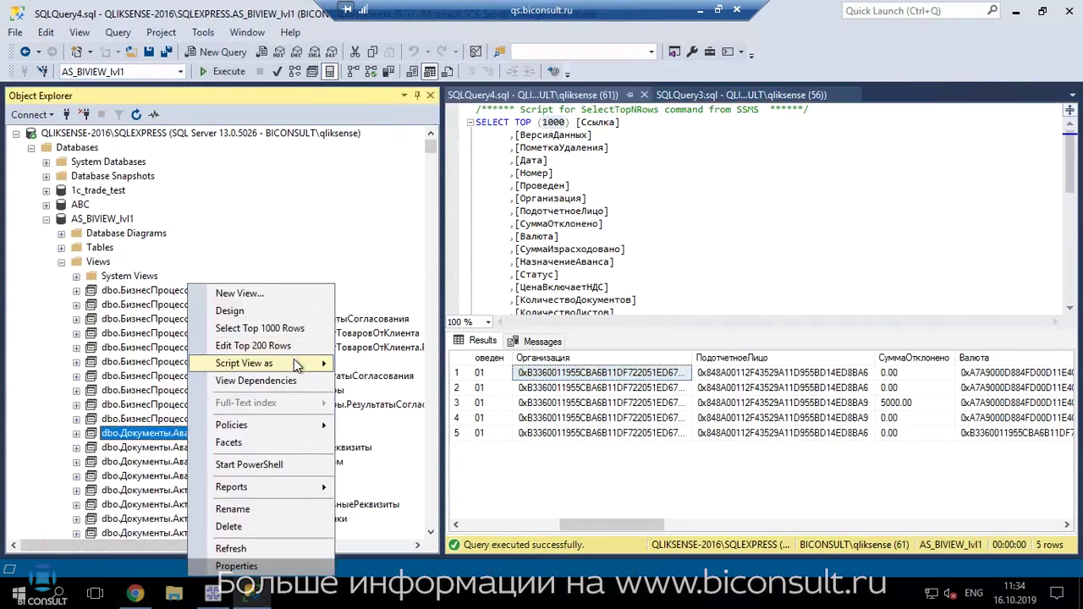
mouse_move(298, 365)
mouse_move(425, 366)
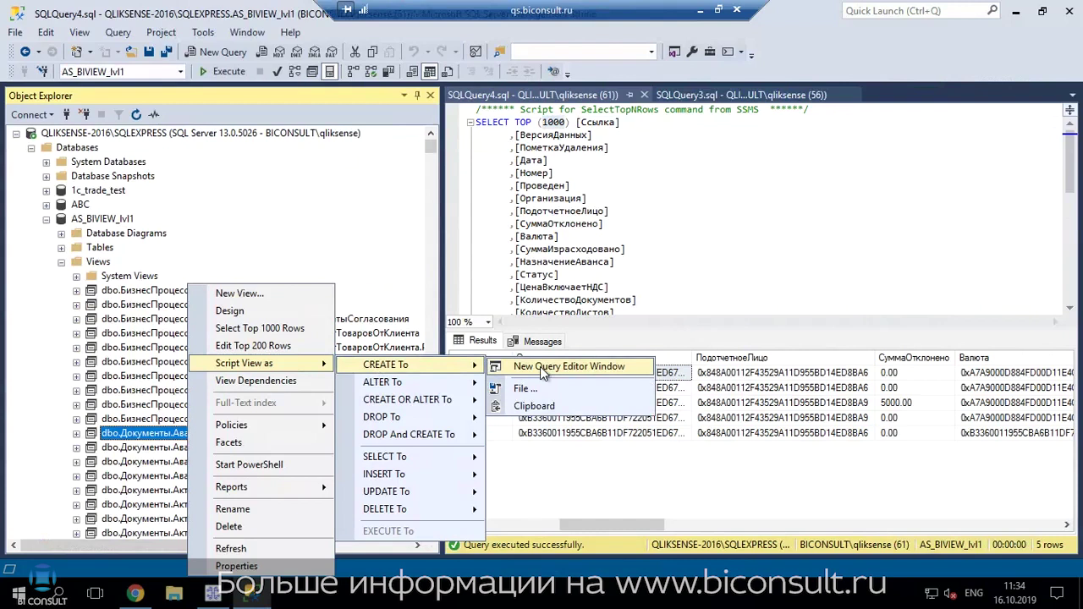
left_click(543, 369)
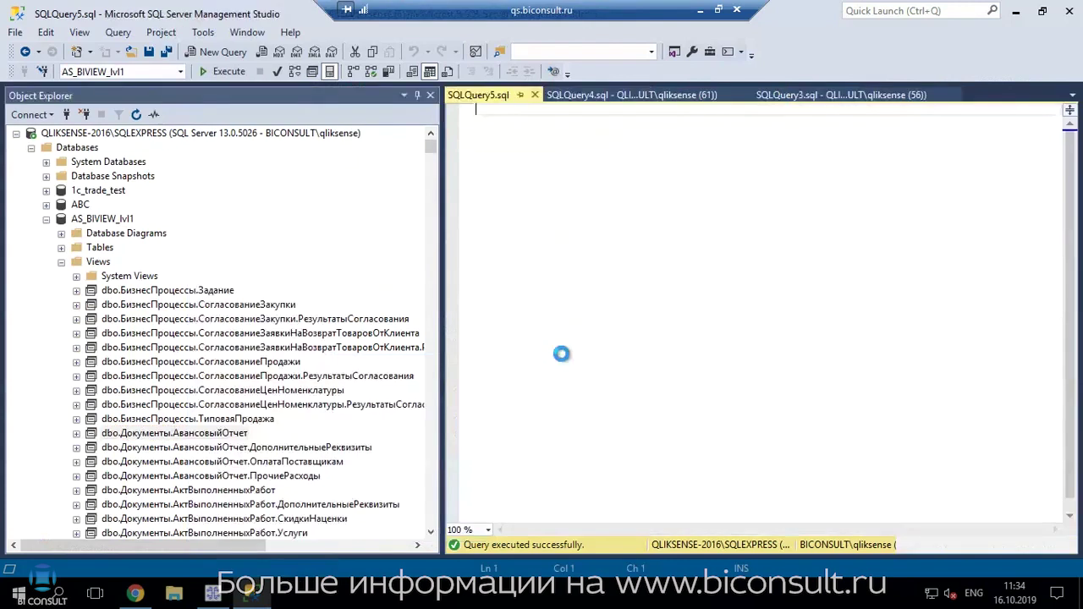
scroll(587, 180, "down", 2)
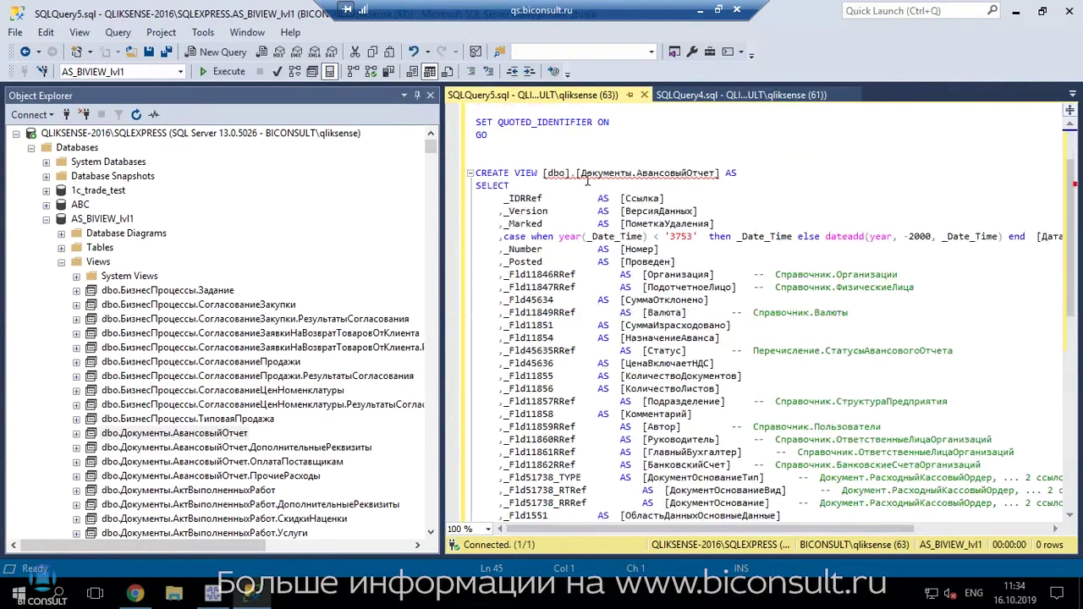
scroll(586, 180, "down", 1)
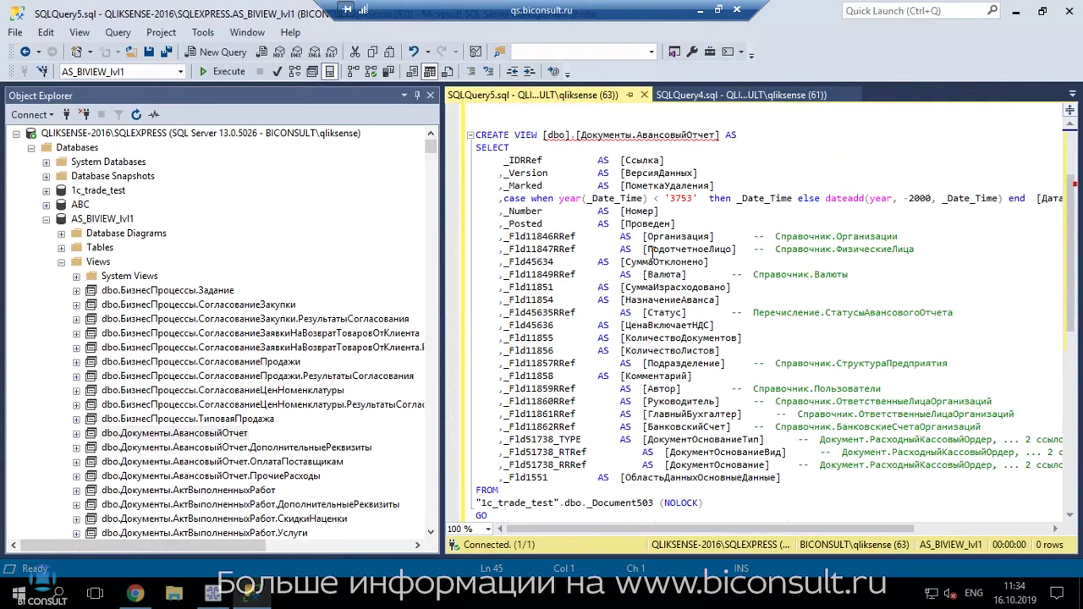
scroll(652, 254, "down", 1)
scroll(652, 254, "up", 1)
scroll(651, 265, "up", 1)
scroll(650, 265, "down", 1)
Switch to the Qlik Sense hub in Chrome, create a new app named biview01 and open it.
left_click(136, 595)
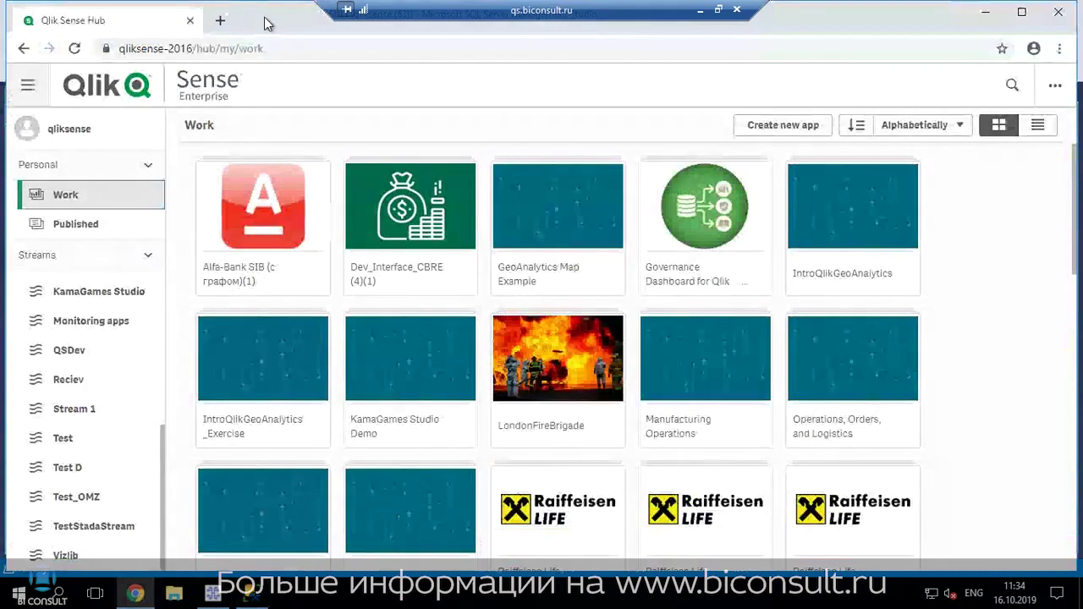
left_click(766, 125)
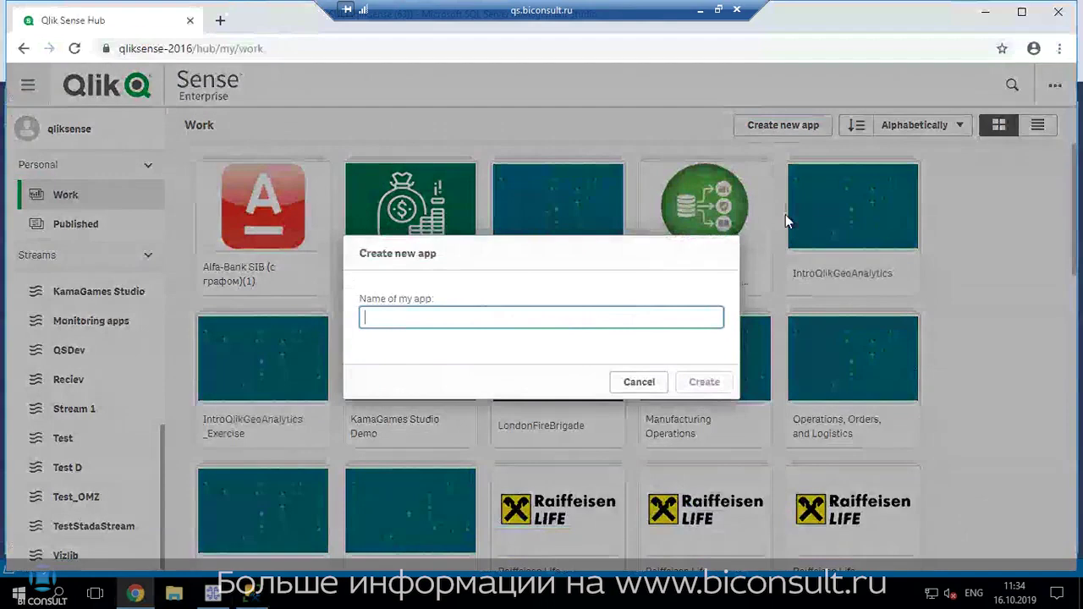
type("biview01")
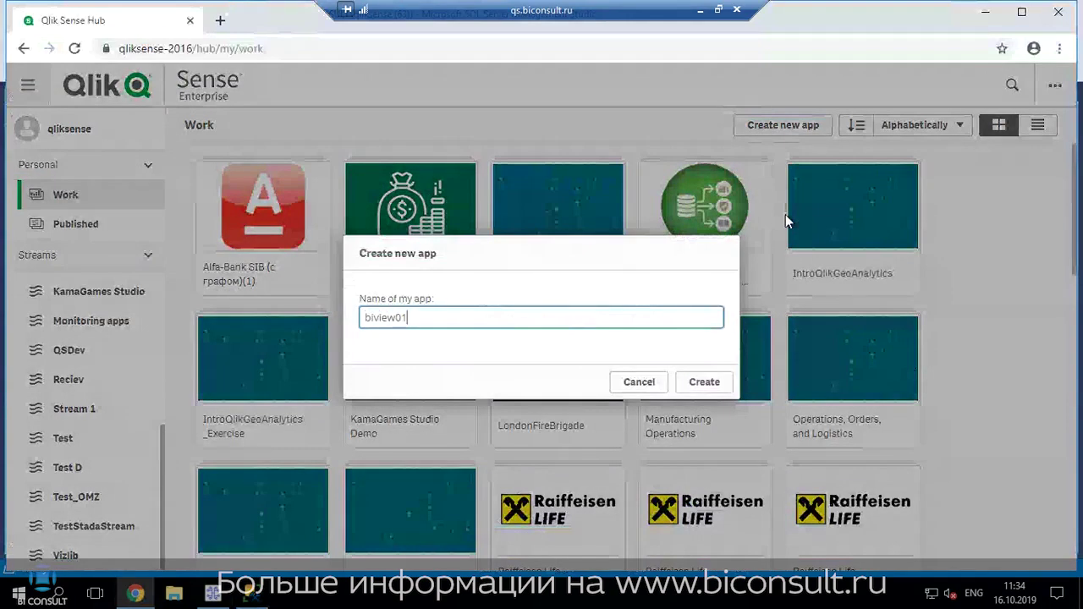
left_click(714, 385)
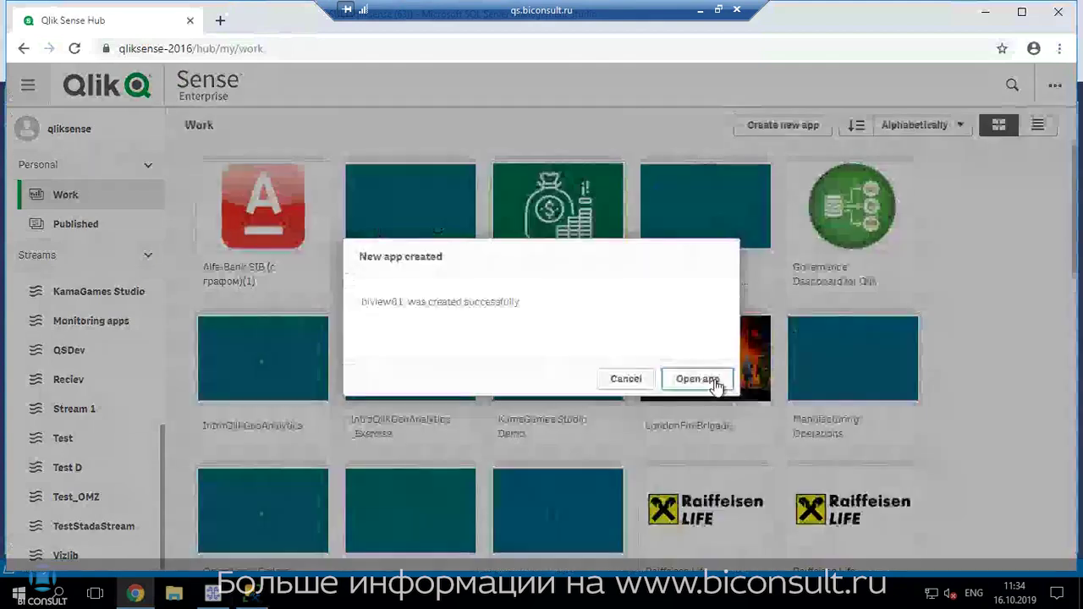
left_click(713, 383)
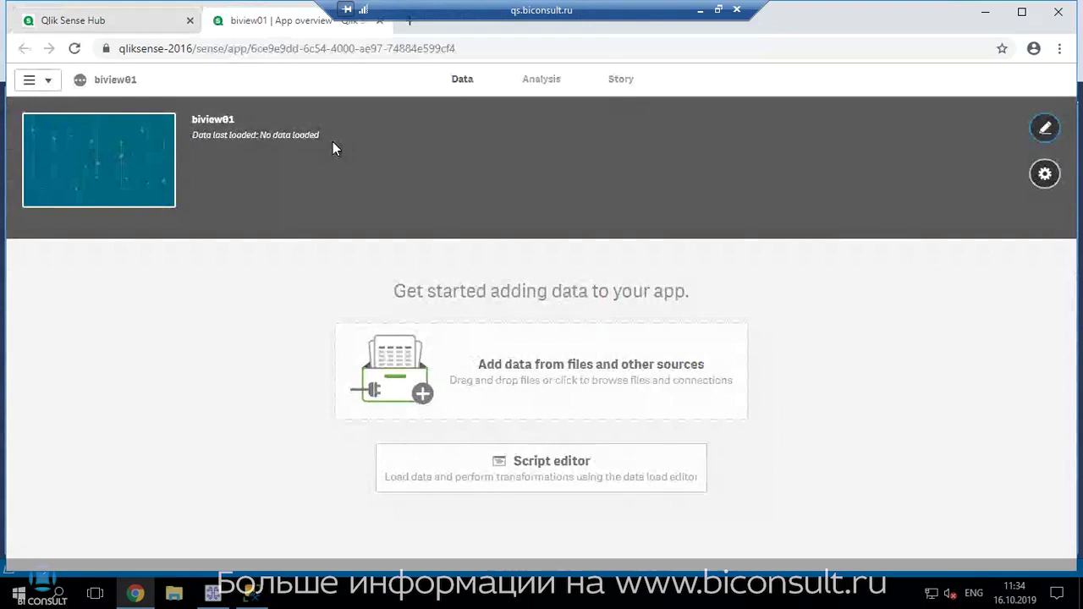
Open the app's data load editor and add two blank lines at the end of the Main script section.
left_click(40, 80)
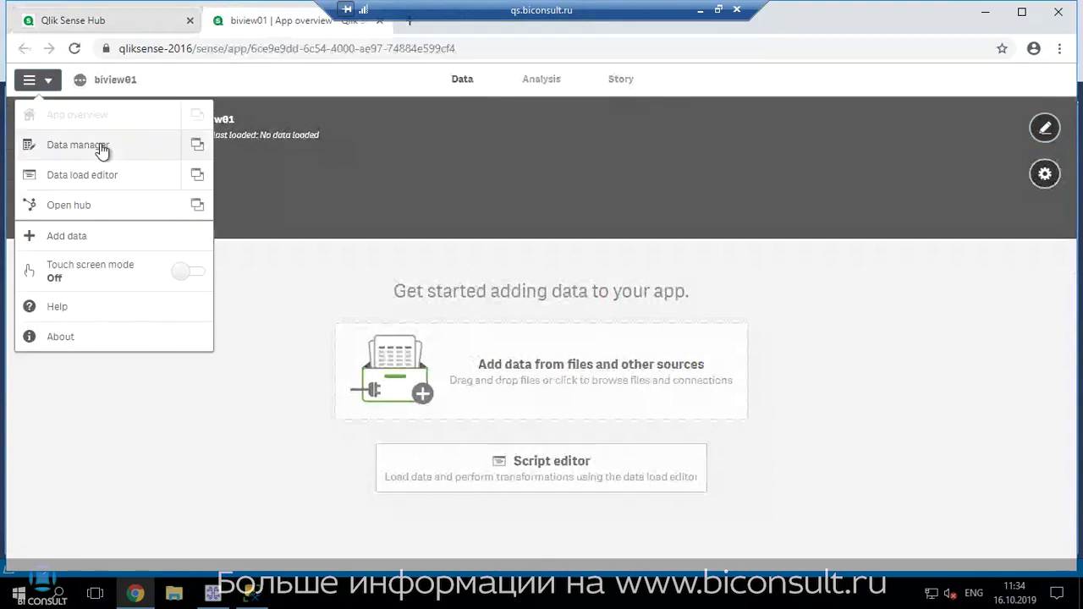
left_click(104, 176)
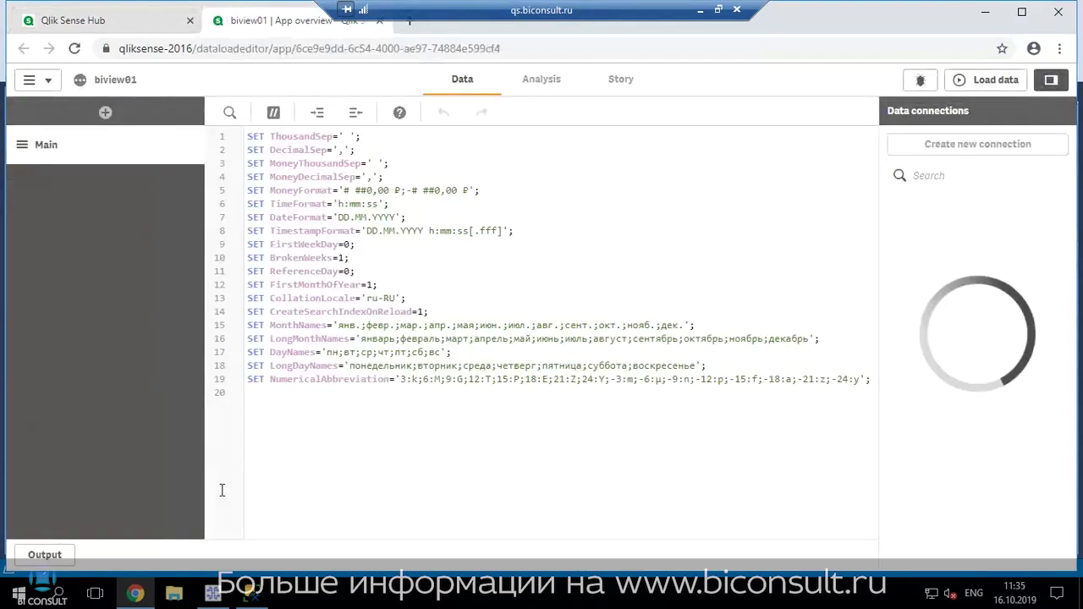
left_click(275, 415)
key("Return")
key("Return")
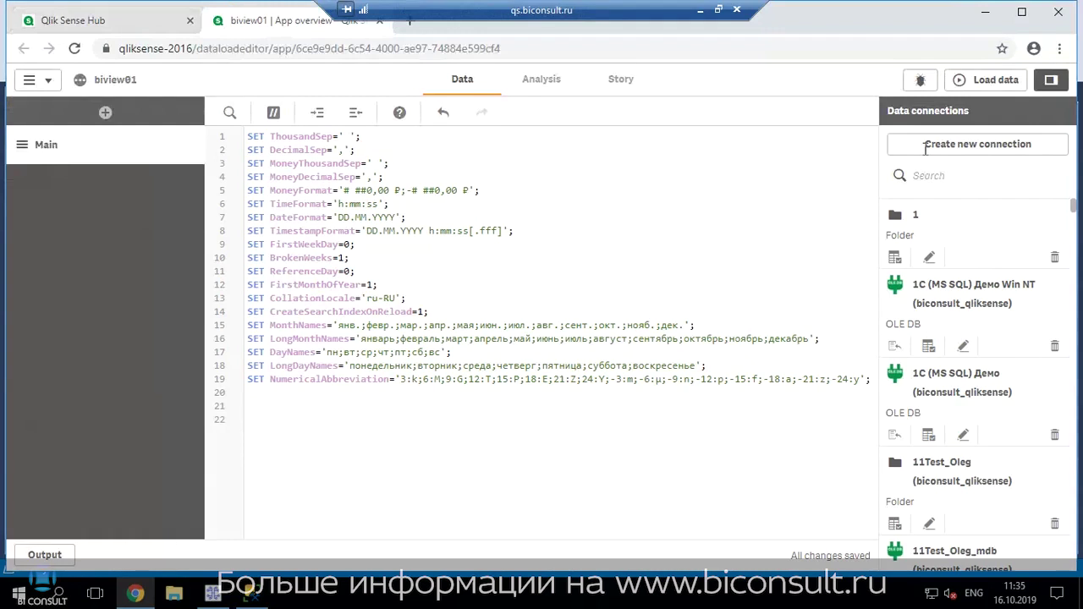
Start a new OLE DB data connection with Microsoft OLE DB Driver for SQL Server as the provider.
left_click(982, 151)
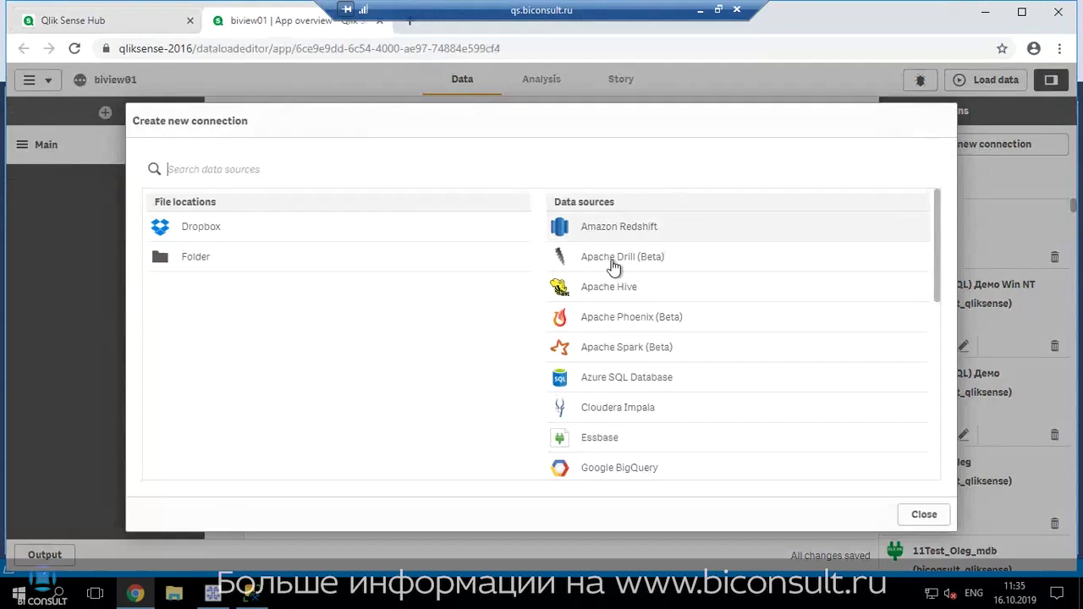
scroll(608, 273, "down", 3)
scroll(606, 273, "down", 2)
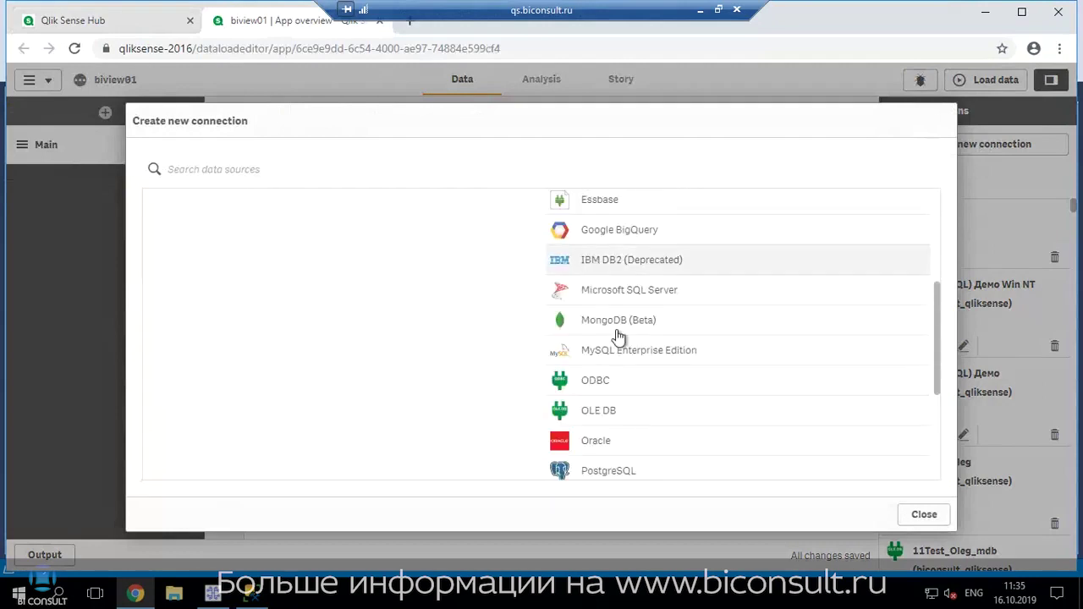
left_click(623, 415)
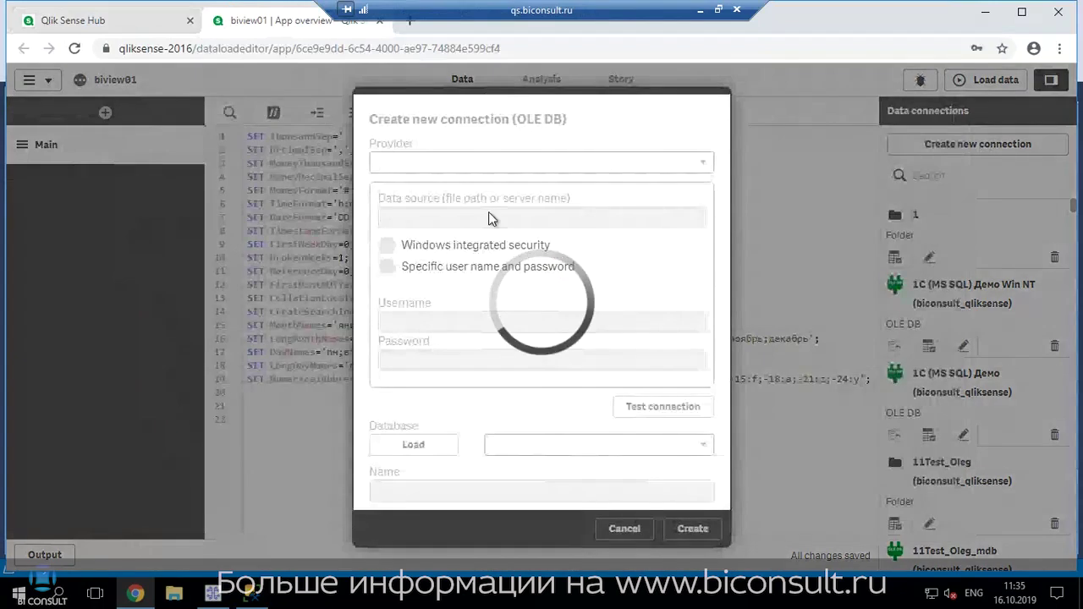
left_click(507, 170)
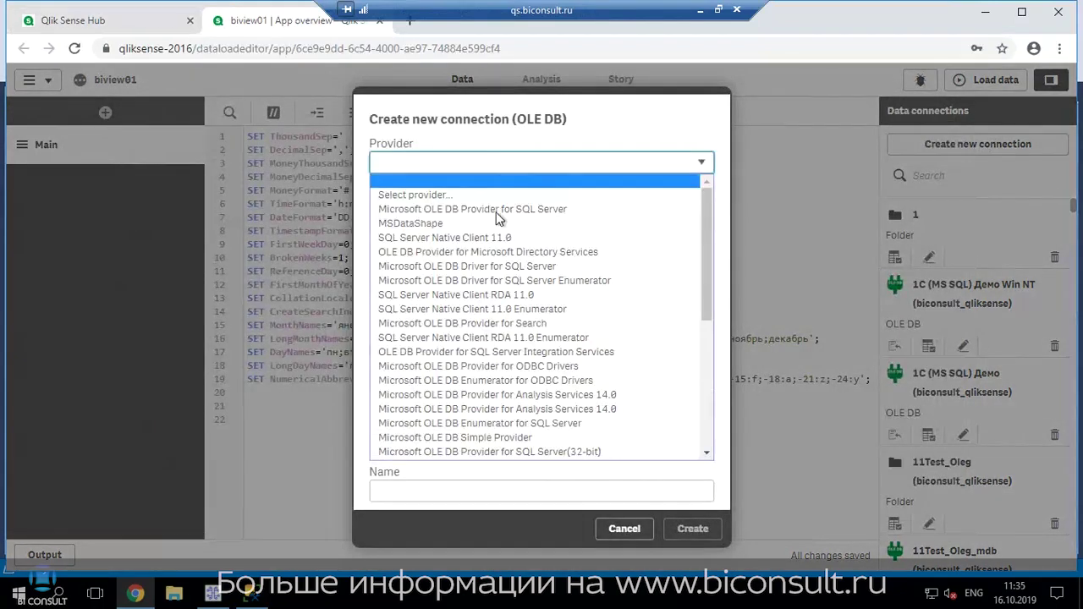
left_click(500, 267)
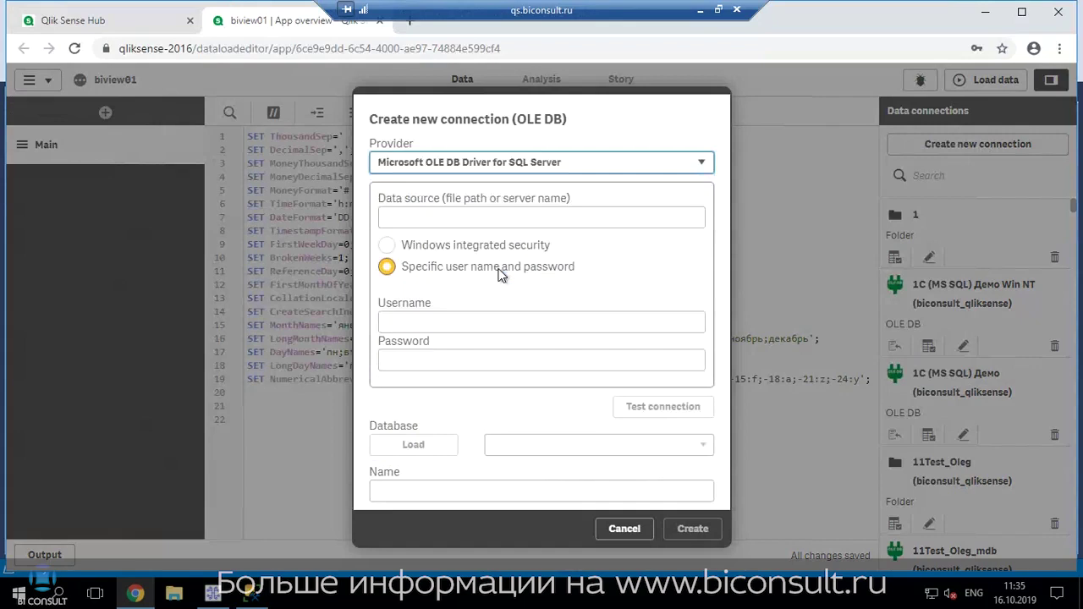
Set the data source to qliksense-2016\sqlexpress, copied from the Notepad connection notes, with Windows integrated security, and test the connection.
left_click(499, 219)
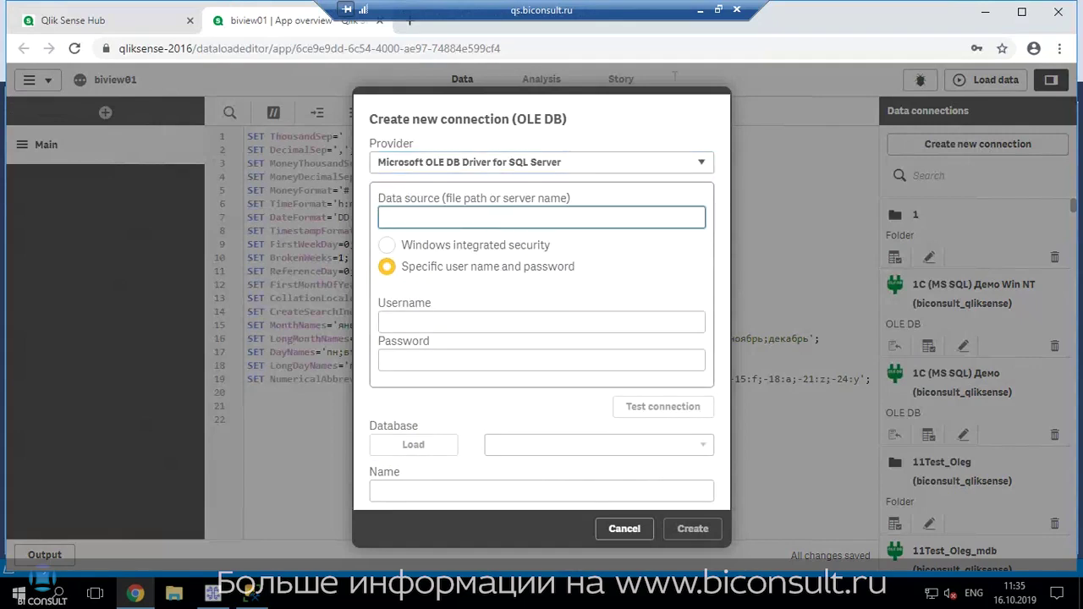
left_click(700, 10)
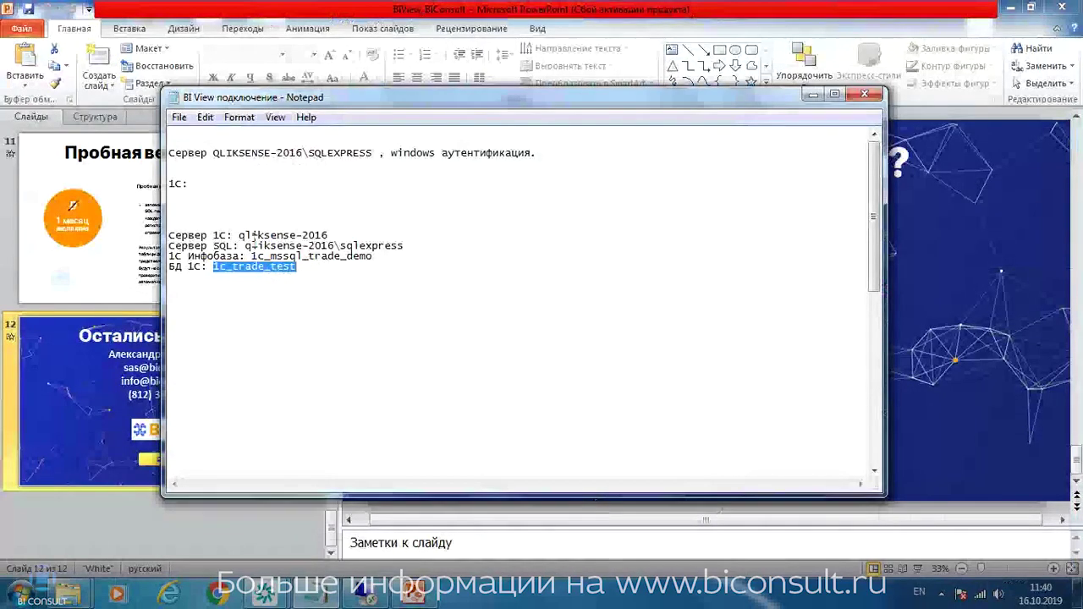
left_click(246, 243)
left_click_drag(245, 244, 406, 246)
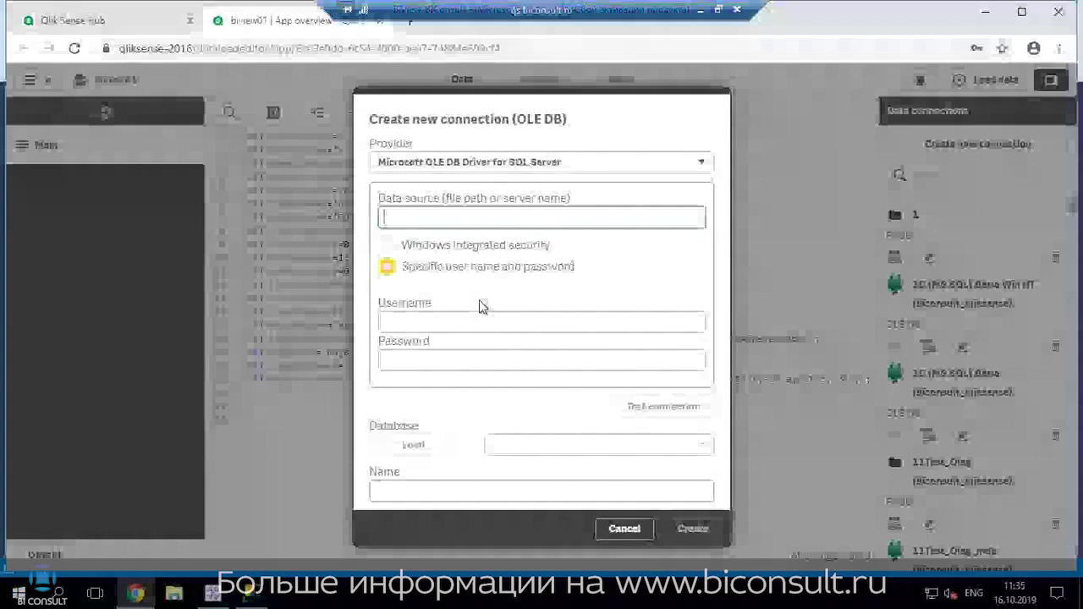
type("qliksense-2016\\sqlexpress")
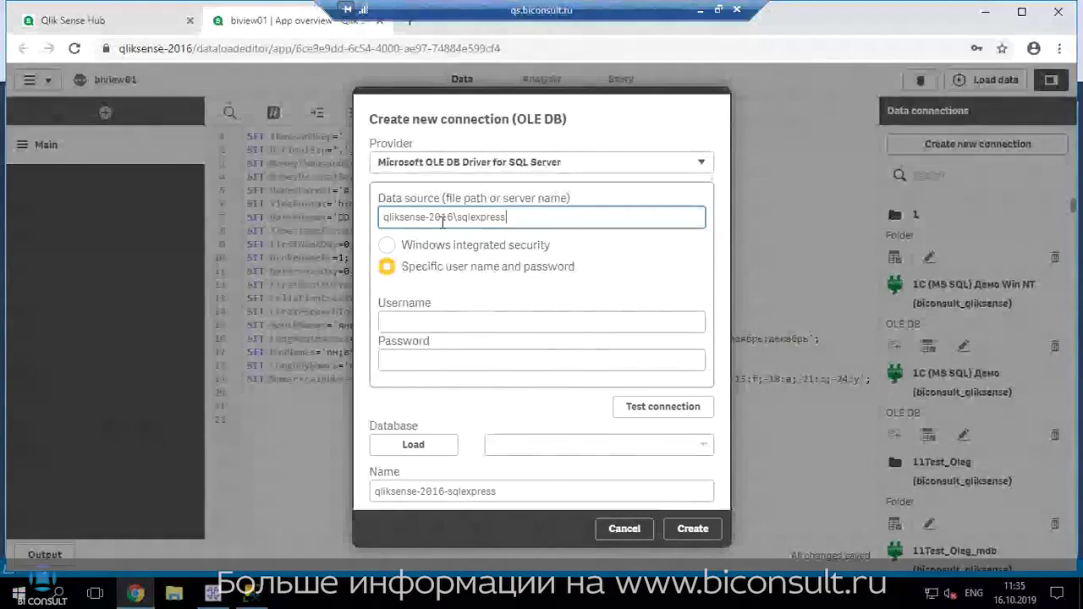
left_click(414, 253)
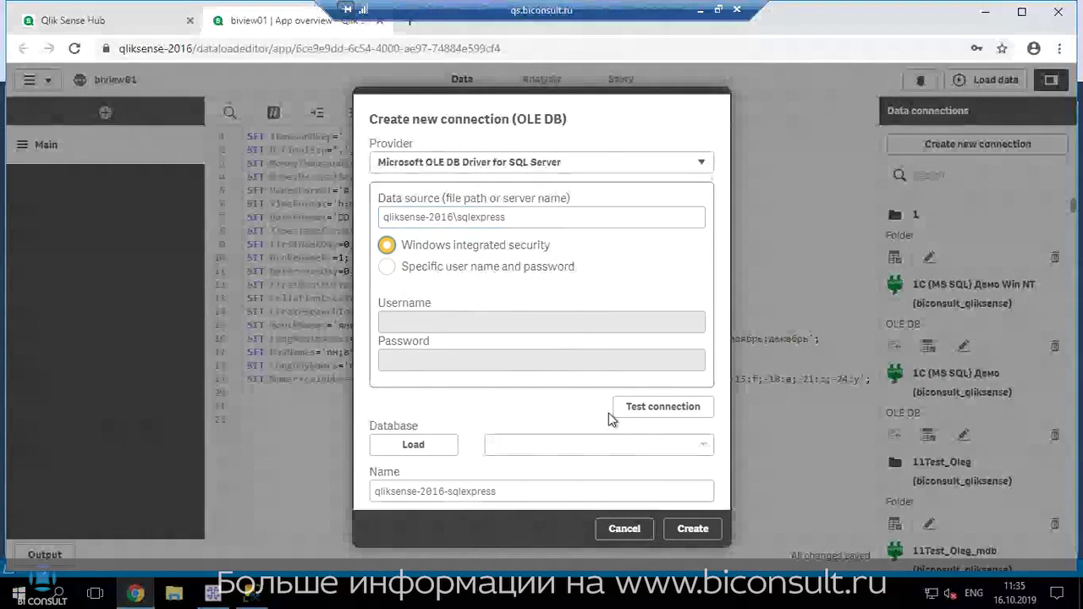
left_click(645, 408)
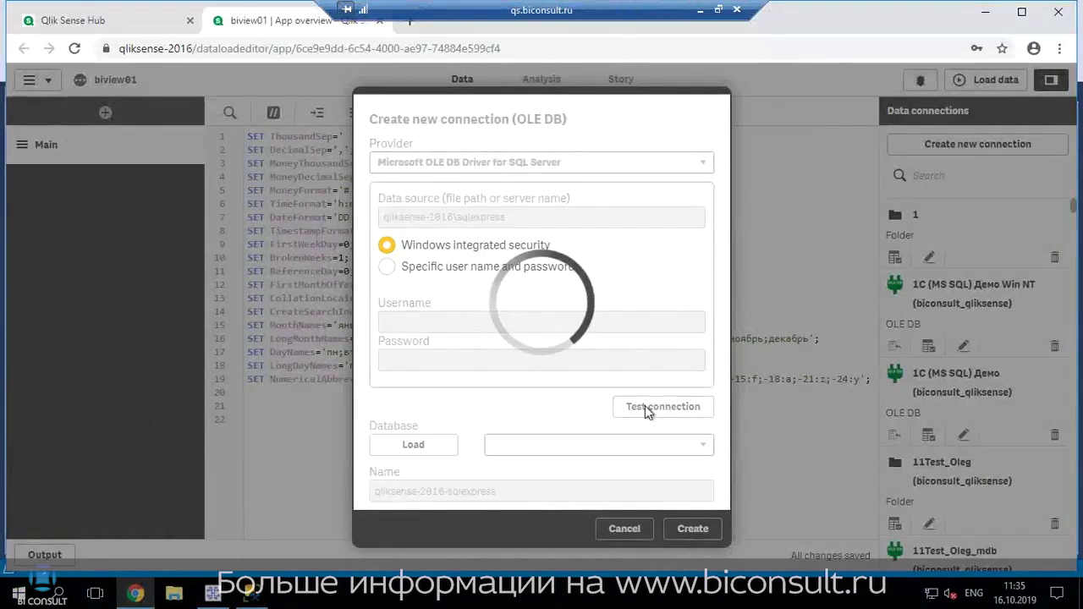
Name the OLE DB connection biview_lev1 and create it.
left_click(686, 529)
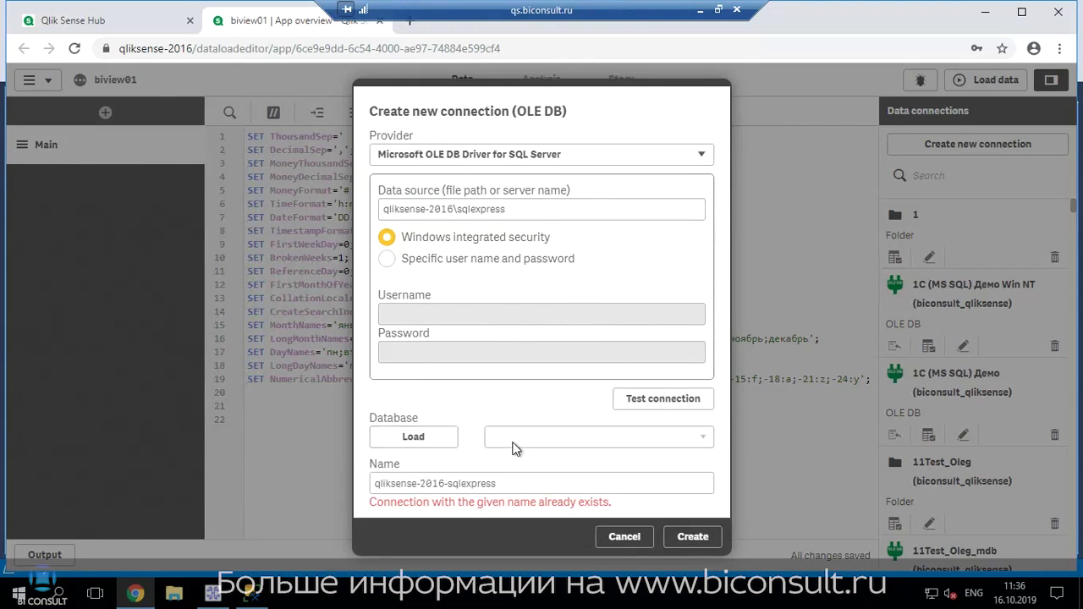
left_click_drag(506, 483, 358, 488)
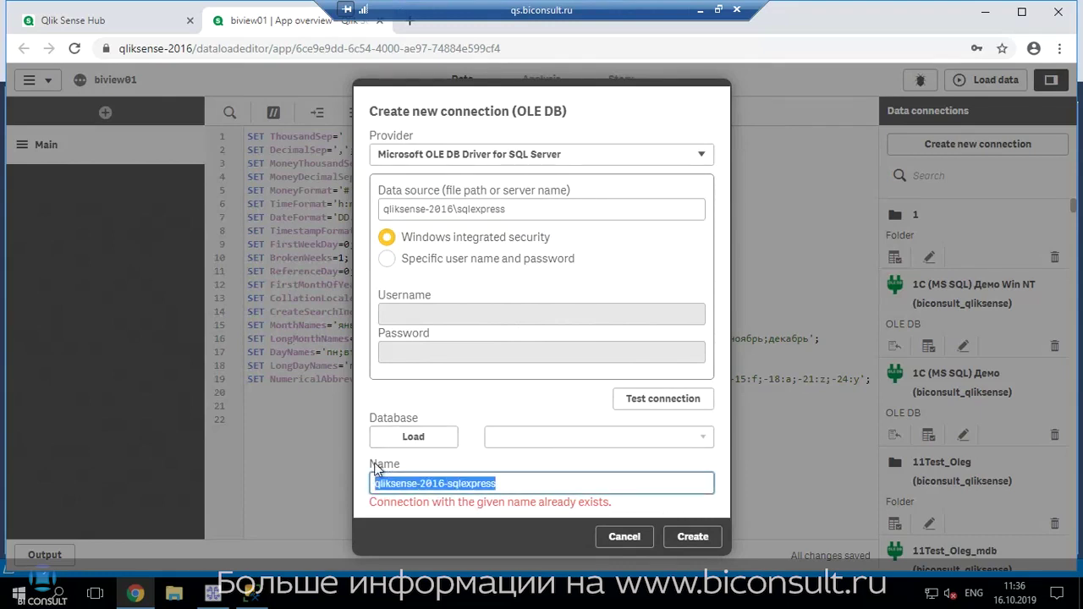
type("biview_lev1")
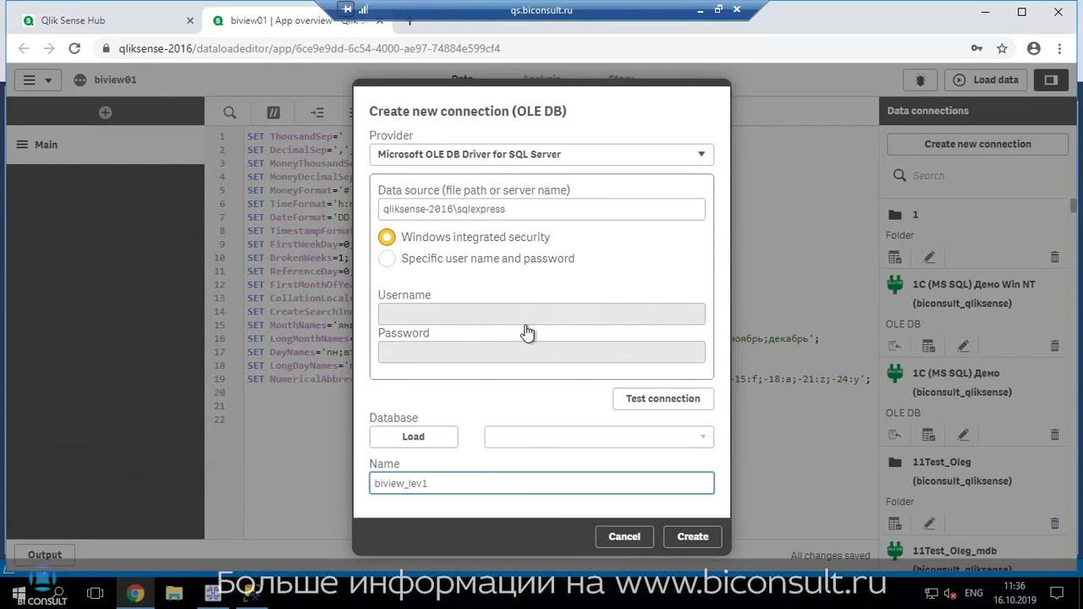
left_click(692, 539)
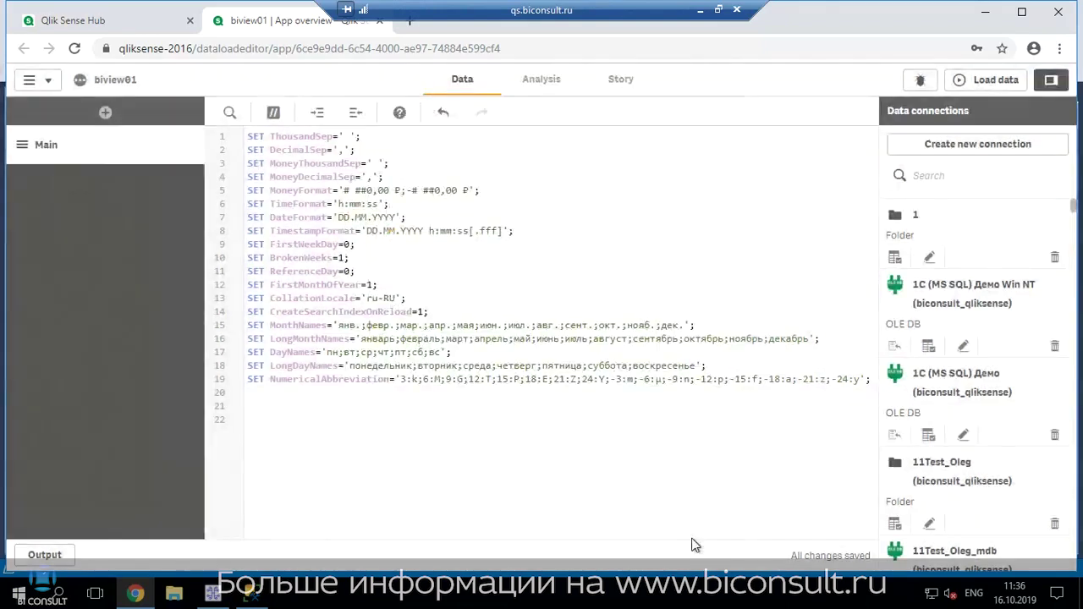
Filter the data connections by "lev" and open the data selection for the biview_lev1 connection.
left_click(931, 173)
type("le")
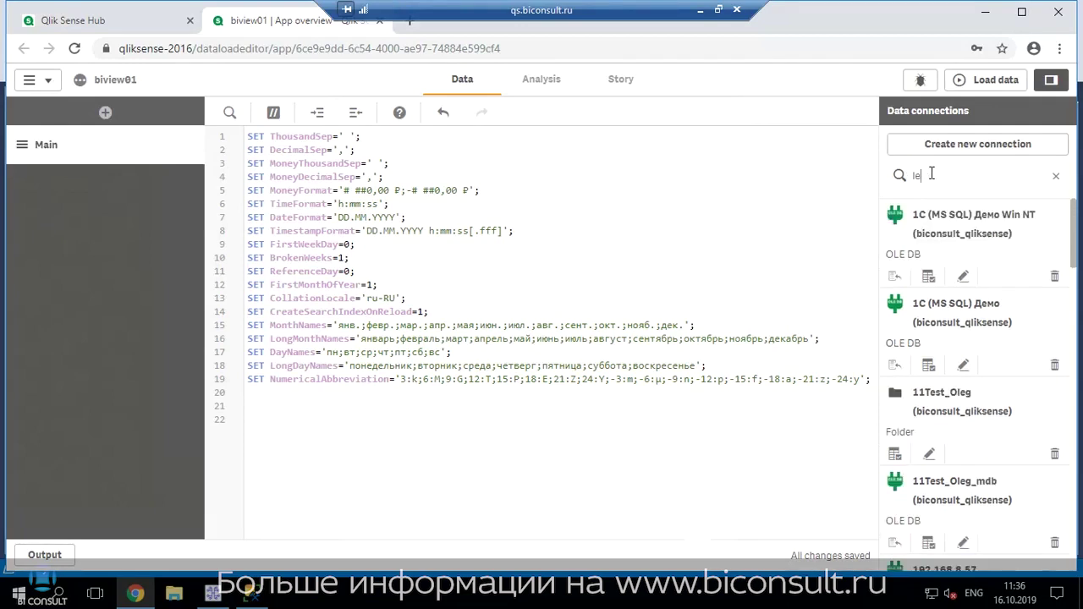
type("v")
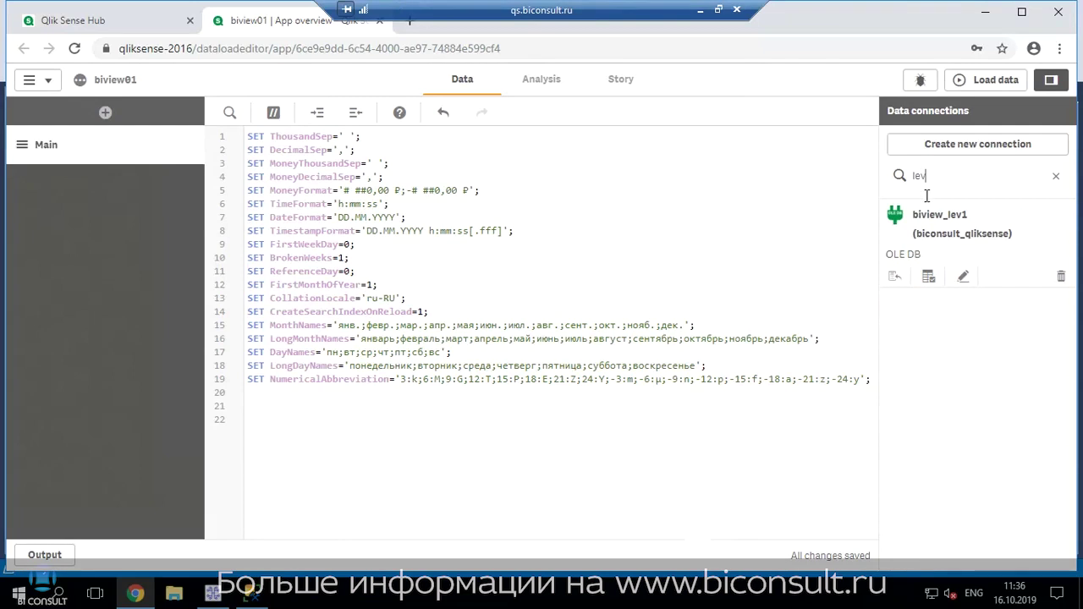
left_click(929, 276)
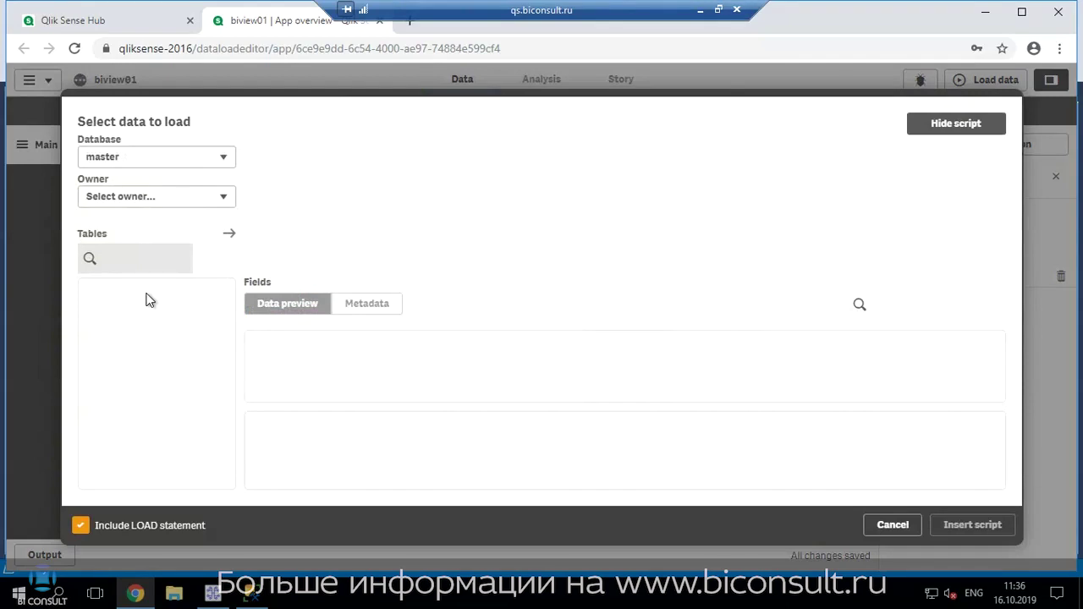
Choose the AS_BIVIEW_lvl1 database and the dbo owner as the source of the tables to load.
left_click(152, 154)
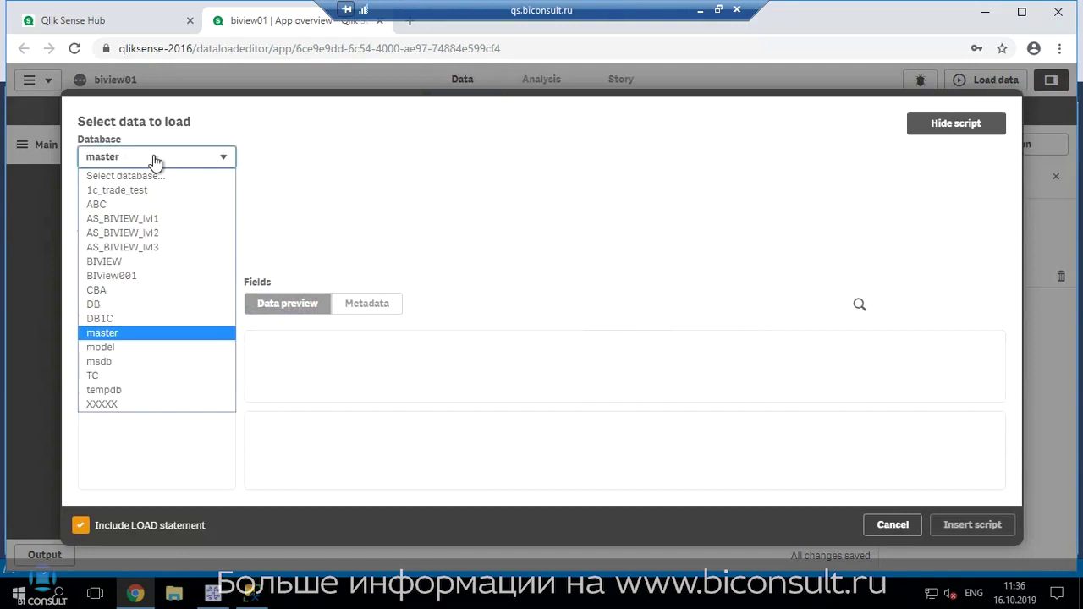
left_click(131, 218)
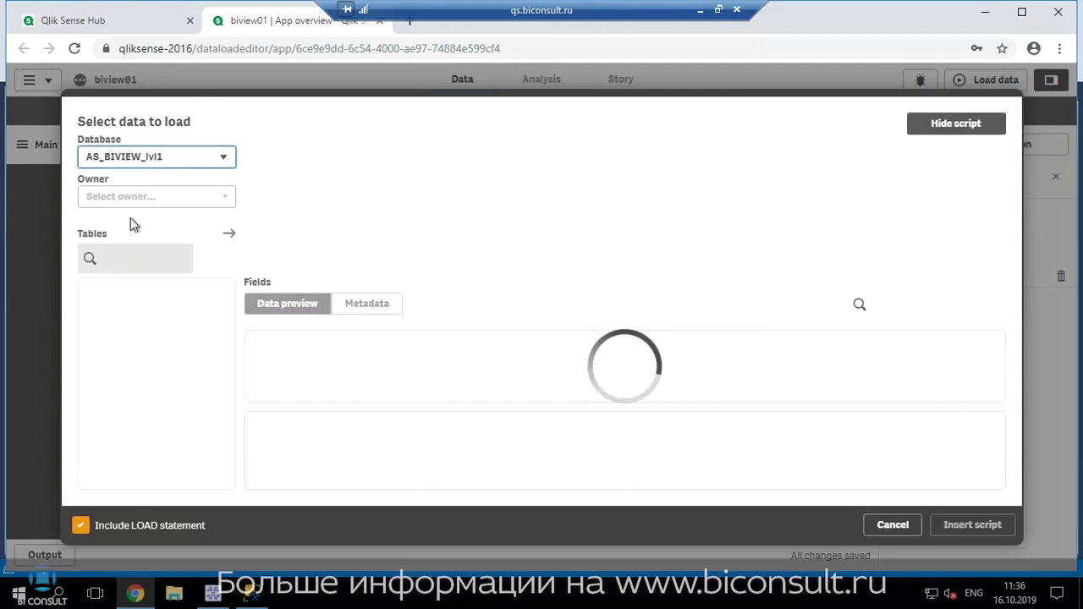
left_click(140, 200)
left_click(119, 229)
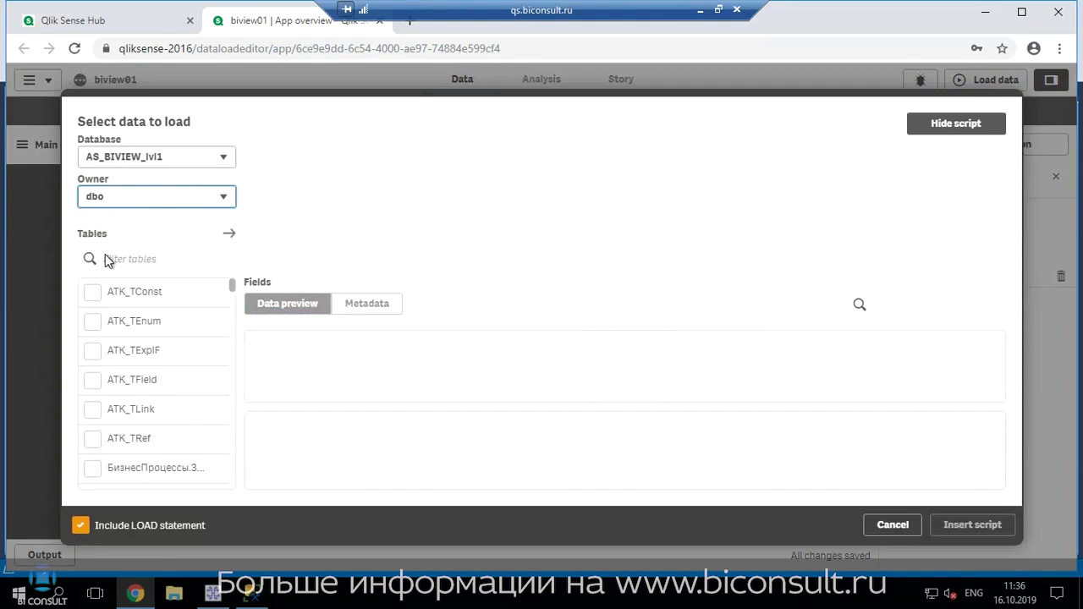
Filter the table list by "накопления.заказыпо".
left_click(137, 258)
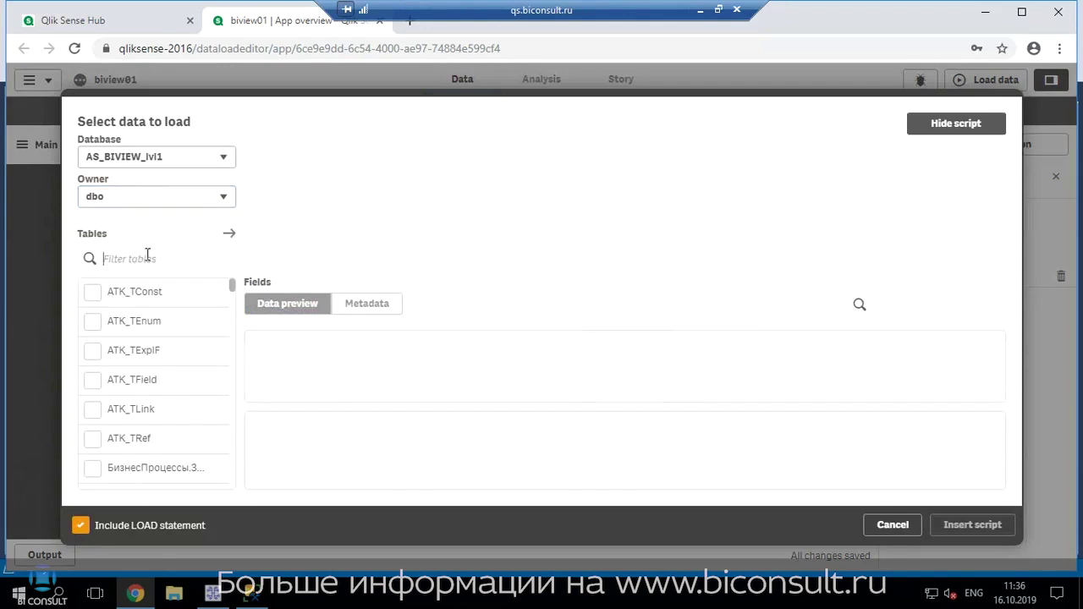
type("yf")
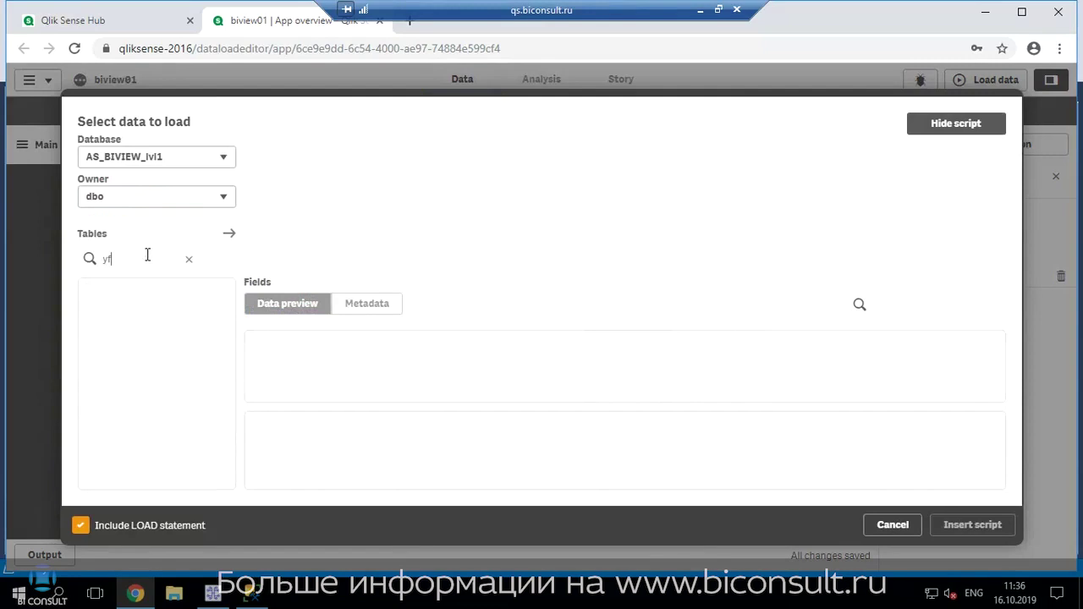
key("BackSpace")
key("BackSpace")
key("alt+shift")
type("на")
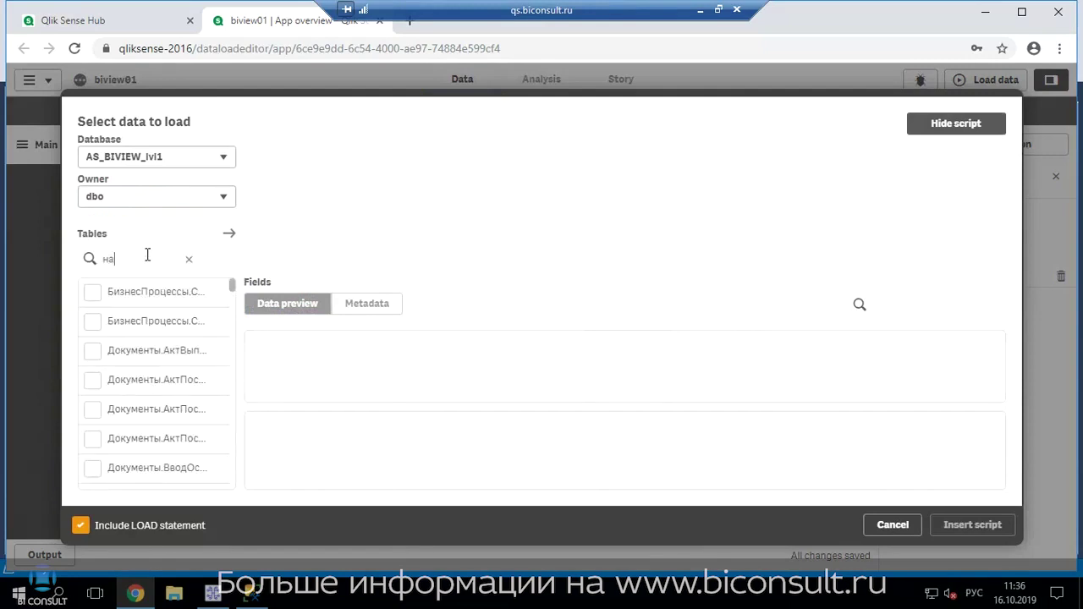
type("коплени")
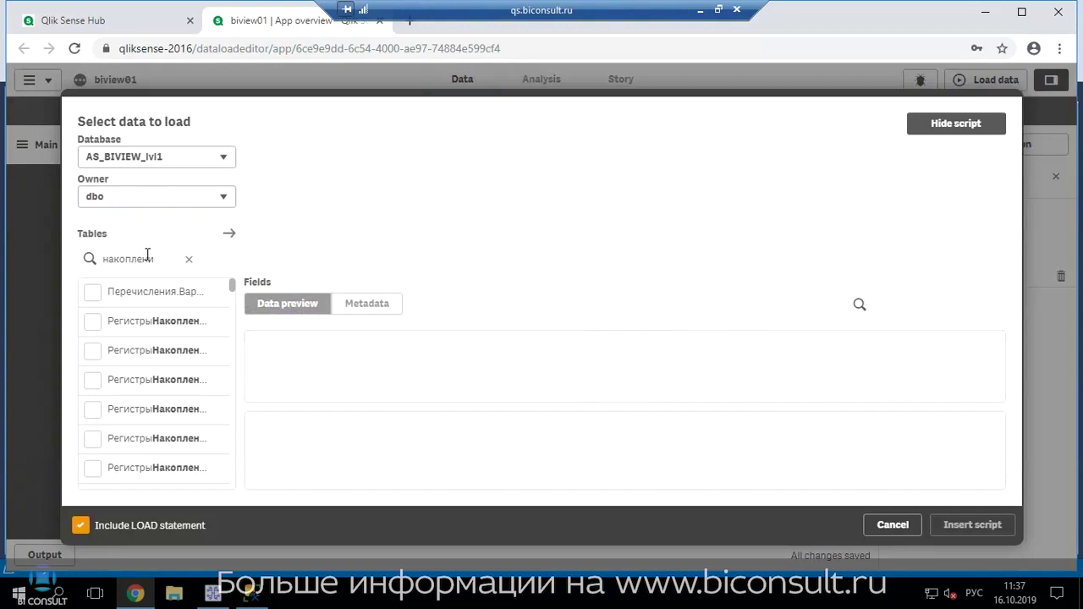
type("я.заказыпо")
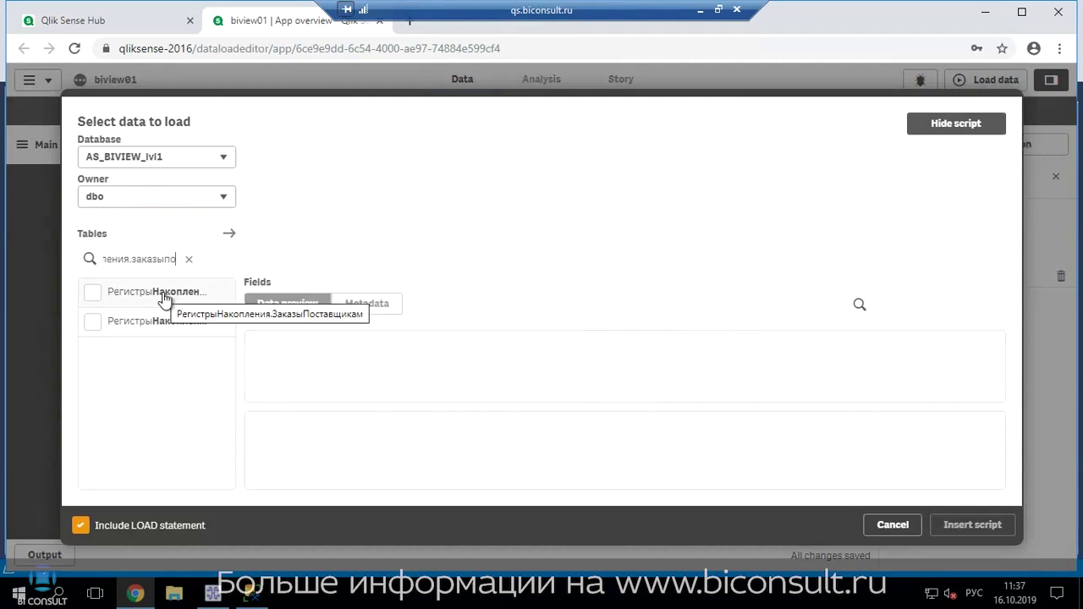
Select the РегистрыНакопления.ЗаказыПоставщикам table with all its fields and insert its load script into the Main section.
left_click(99, 293)
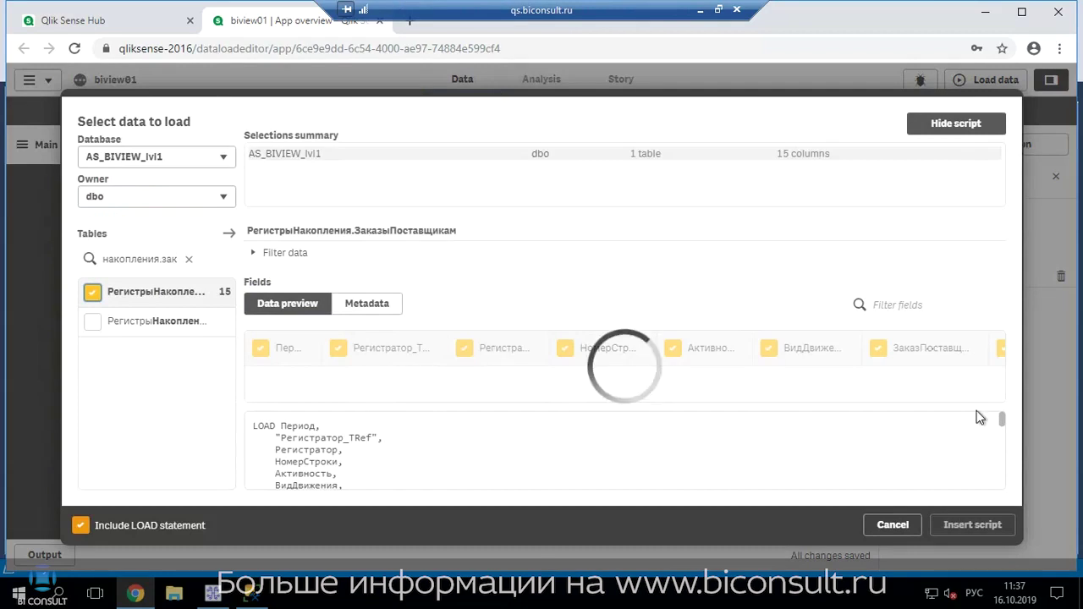
scroll(1002, 423, "down", 2)
scroll(1000, 418, "up", 2)
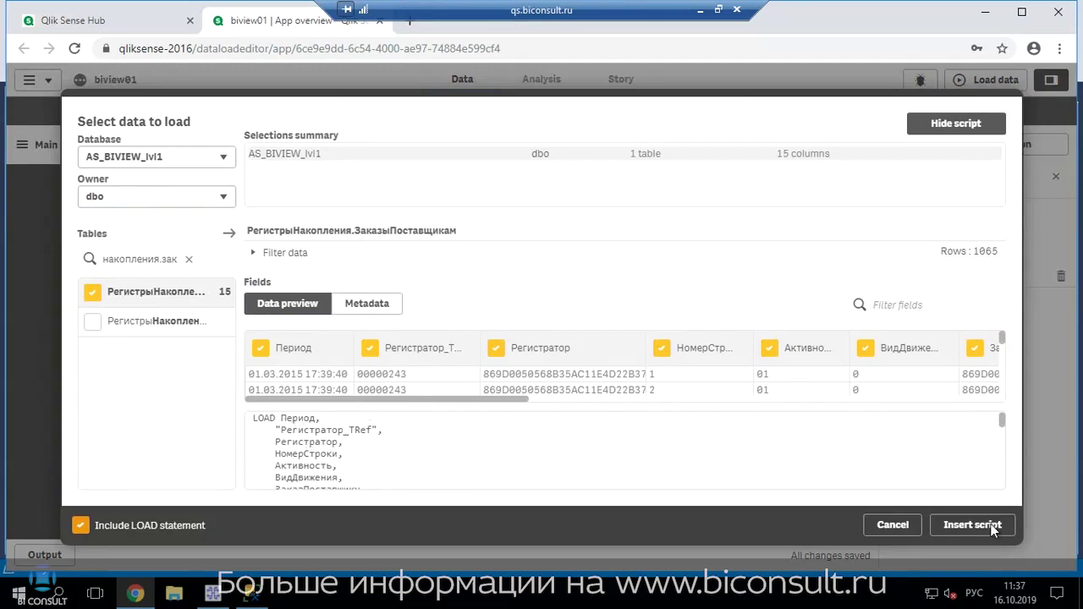
left_click(964, 526)
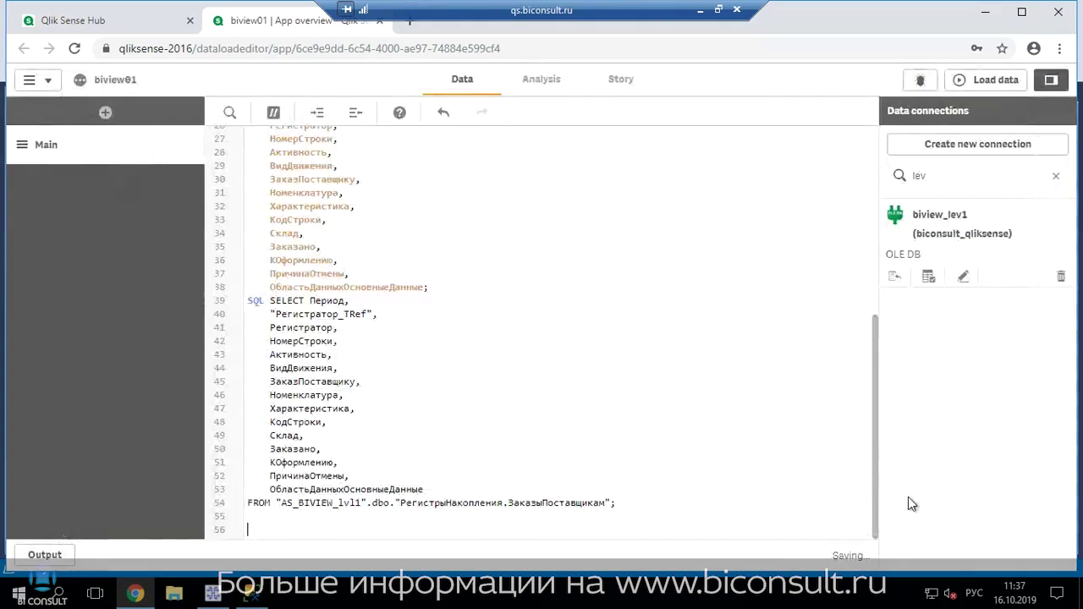
Review the inserted load script and highlight the Номенклатура field in its SELECT statement.
scroll(354, 332, "up", 10)
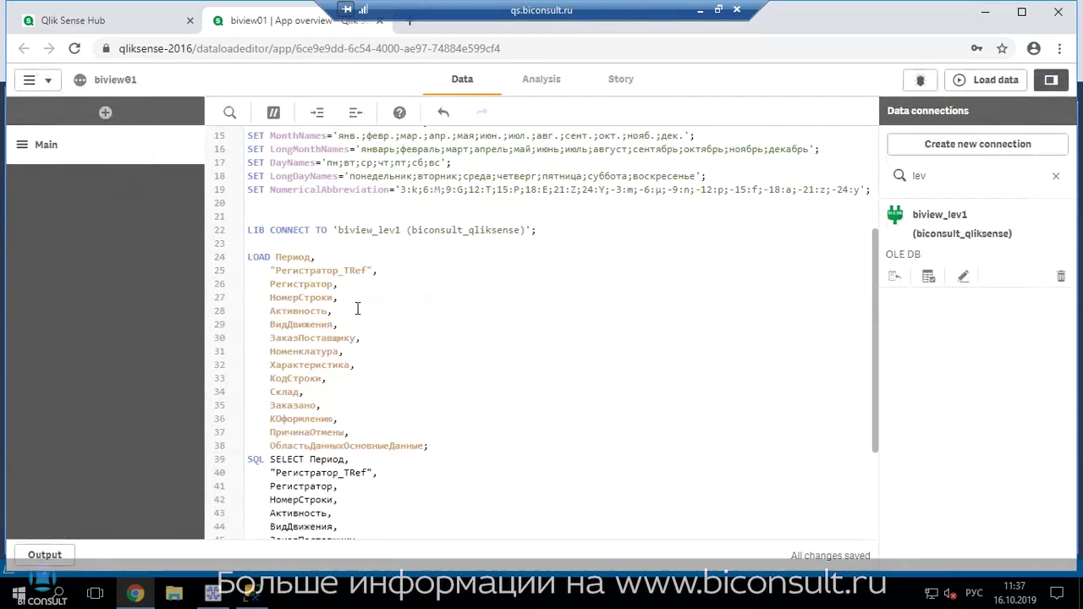
scroll(359, 299, "down", 8)
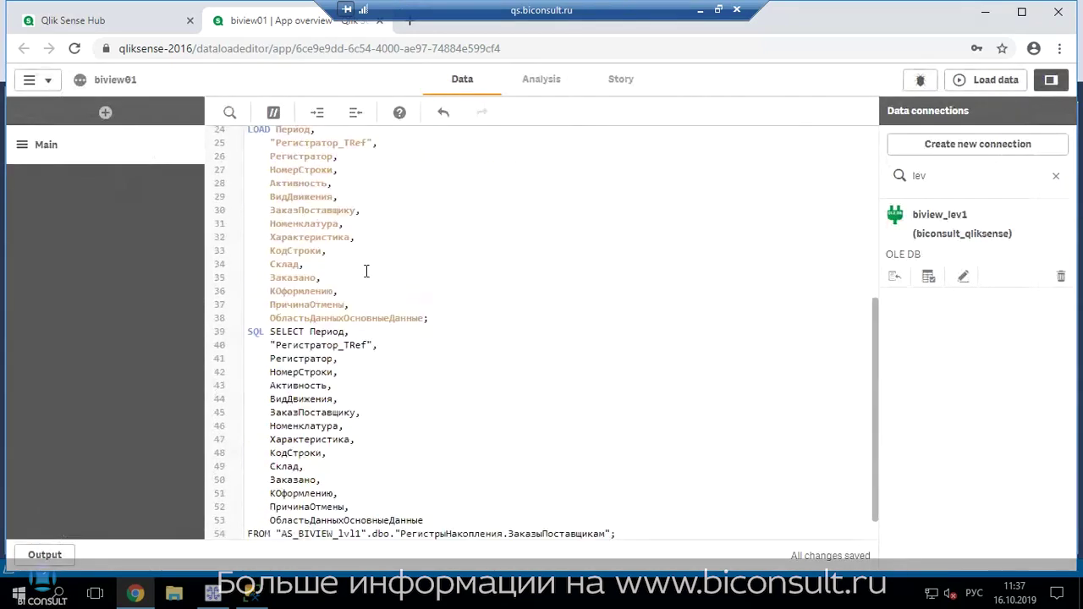
scroll(364, 273, "down", 1)
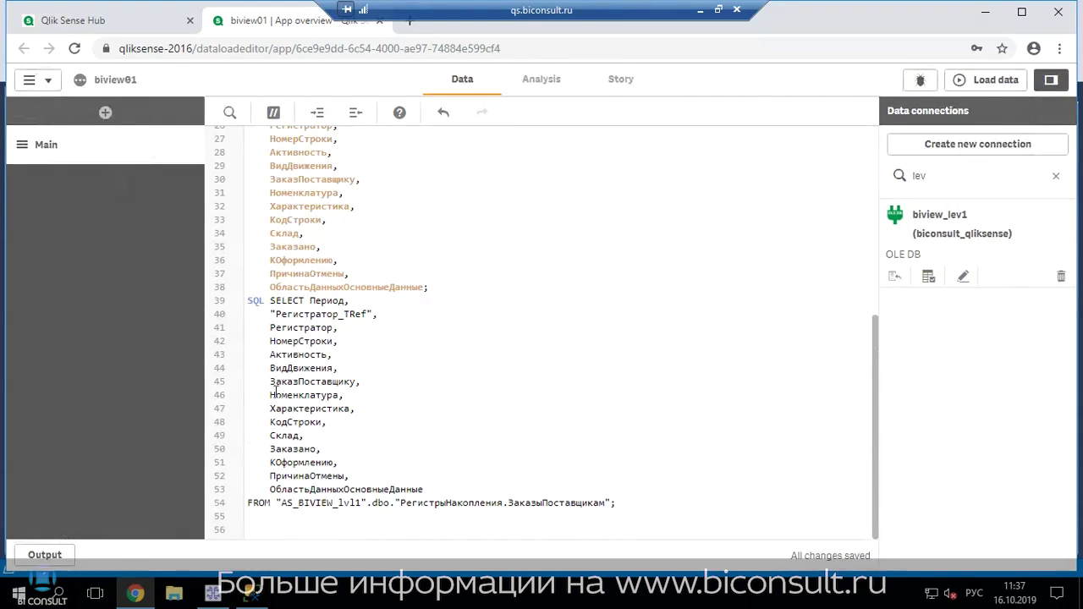
left_click_drag(271, 395, 339, 394)
From the script's last empty line, reopen biview_lev1's data selection with the AS_BIVIEW_lvl1 database and dbo owner.
left_click(330, 526)
left_click(927, 276)
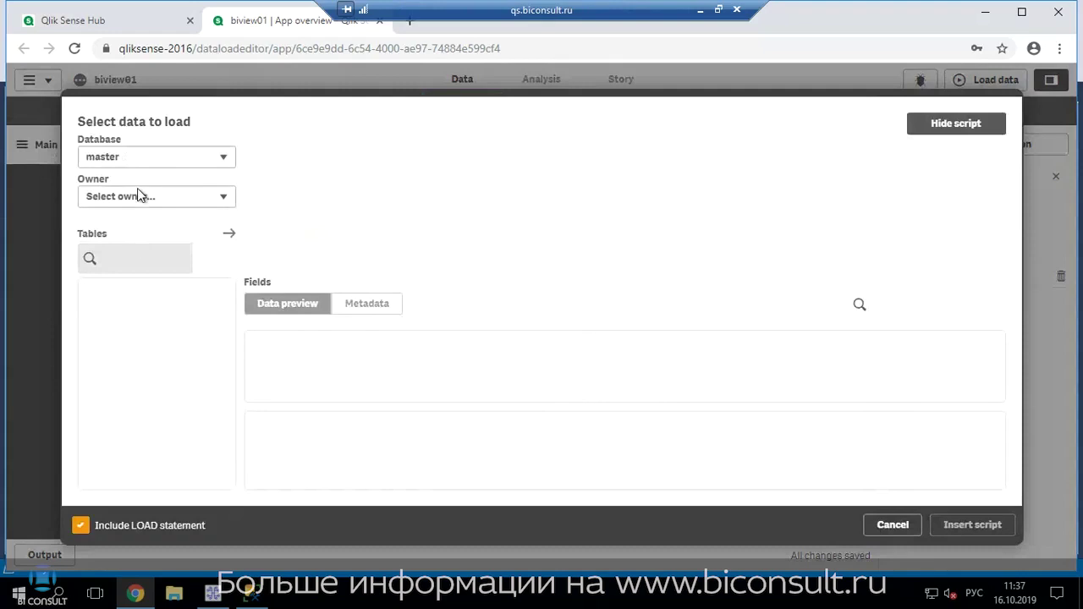
left_click(138, 166)
left_click(138, 223)
left_click(139, 202)
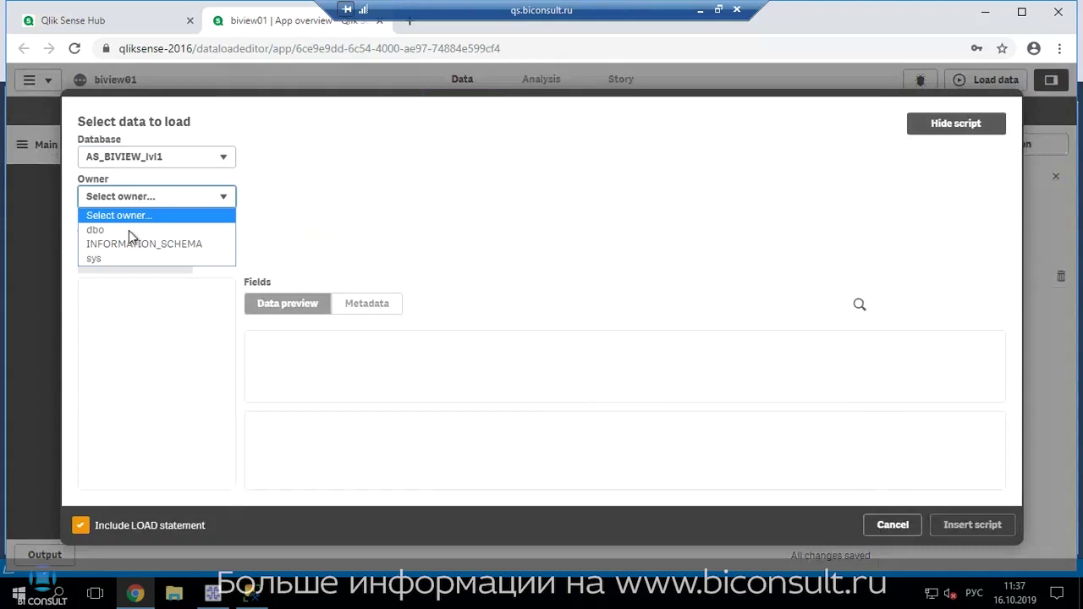
left_click(128, 230)
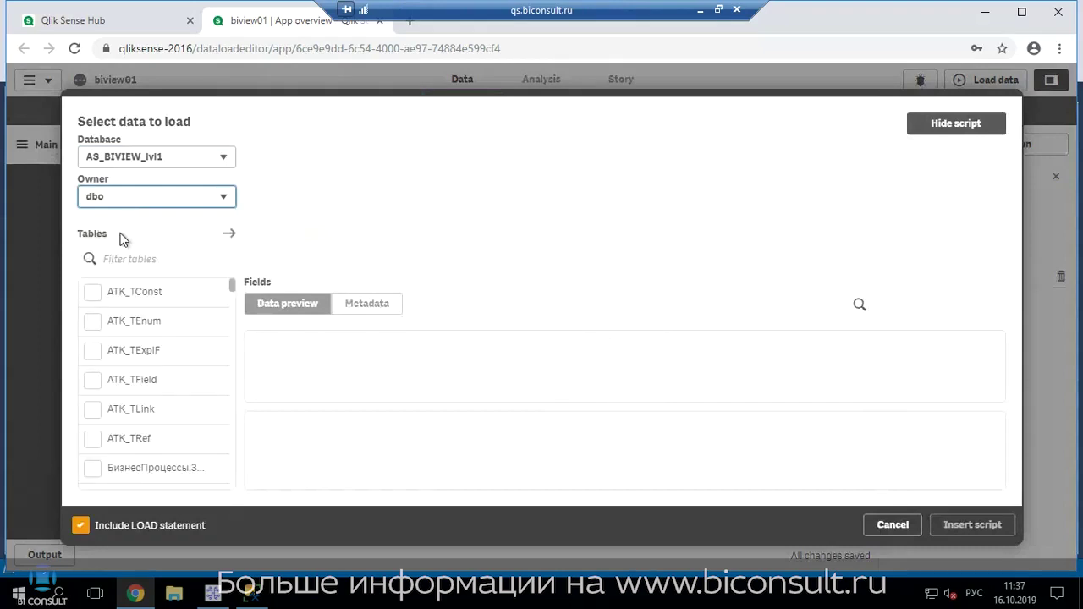
Filter the table list by "справочники.номен".
left_click(118, 260)
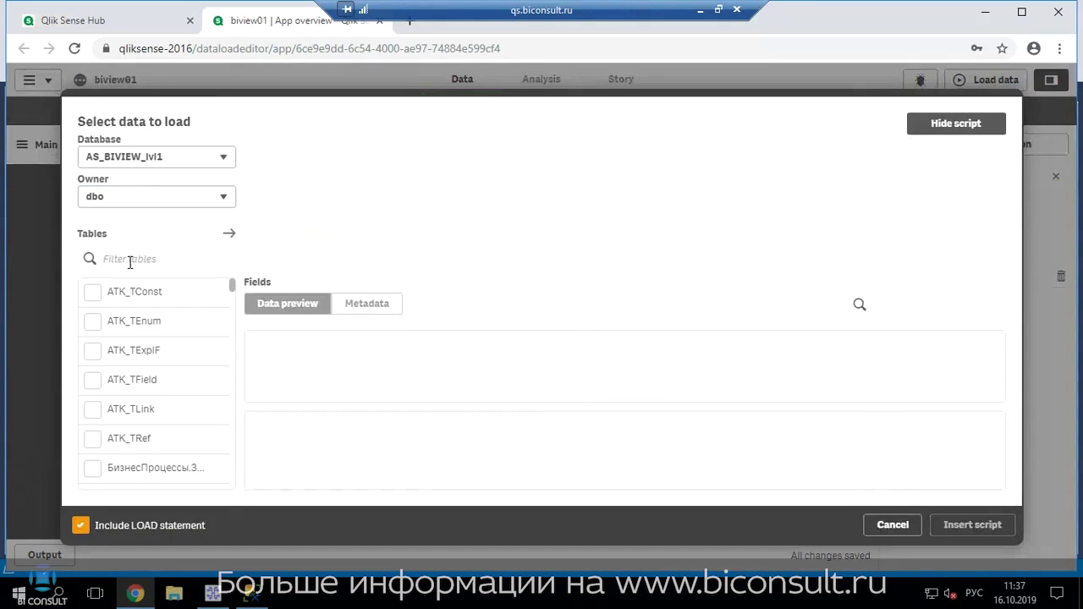
type("справочник.ном")
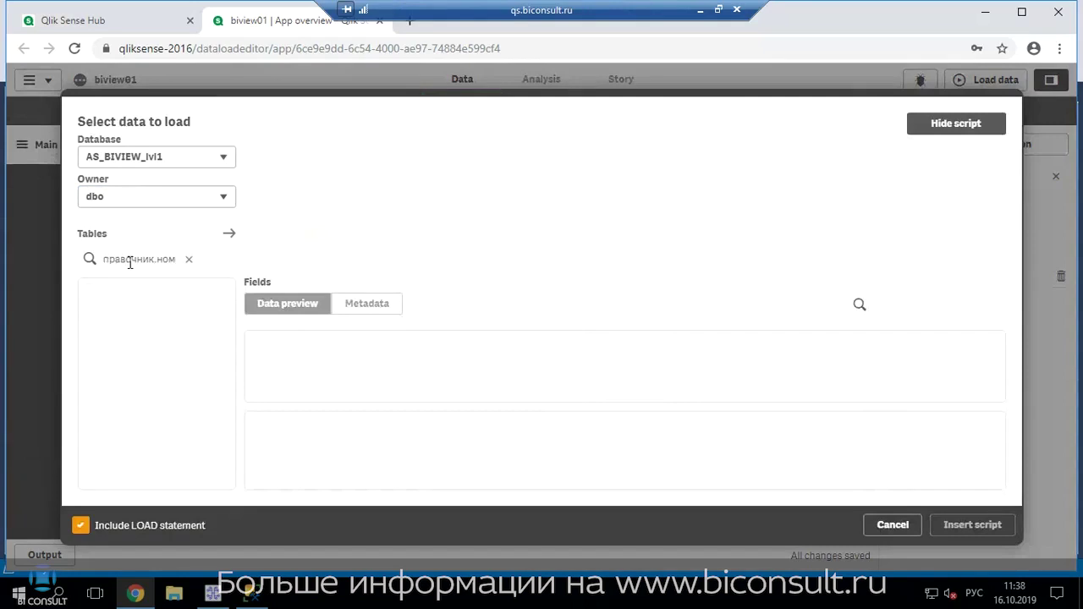
key("BackSpace")
key("BackSpace")
key("BackSpace")
key("BackSpace")
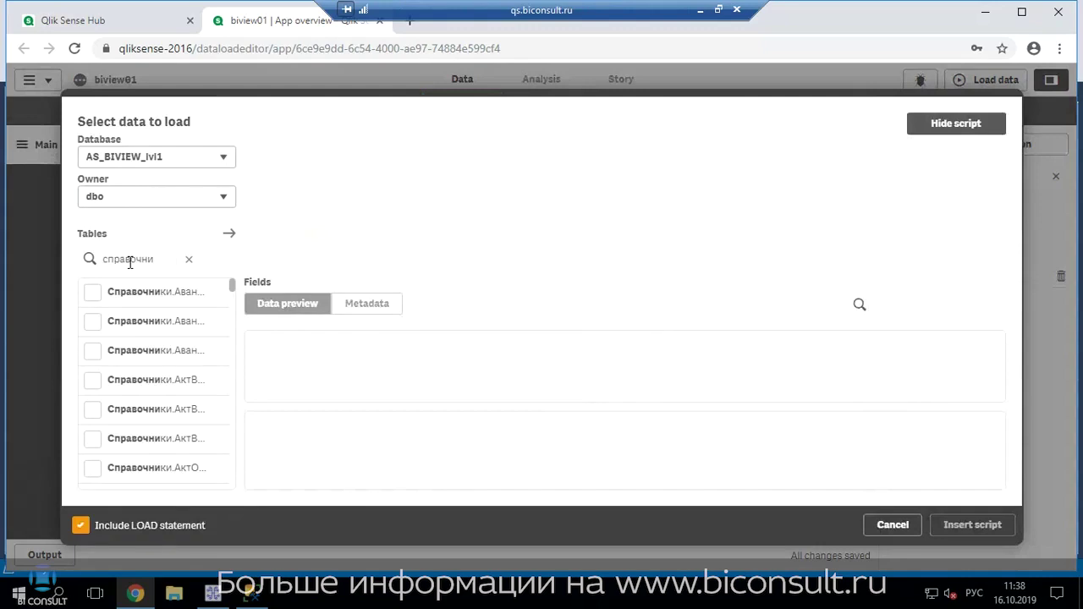
type("ки.но")
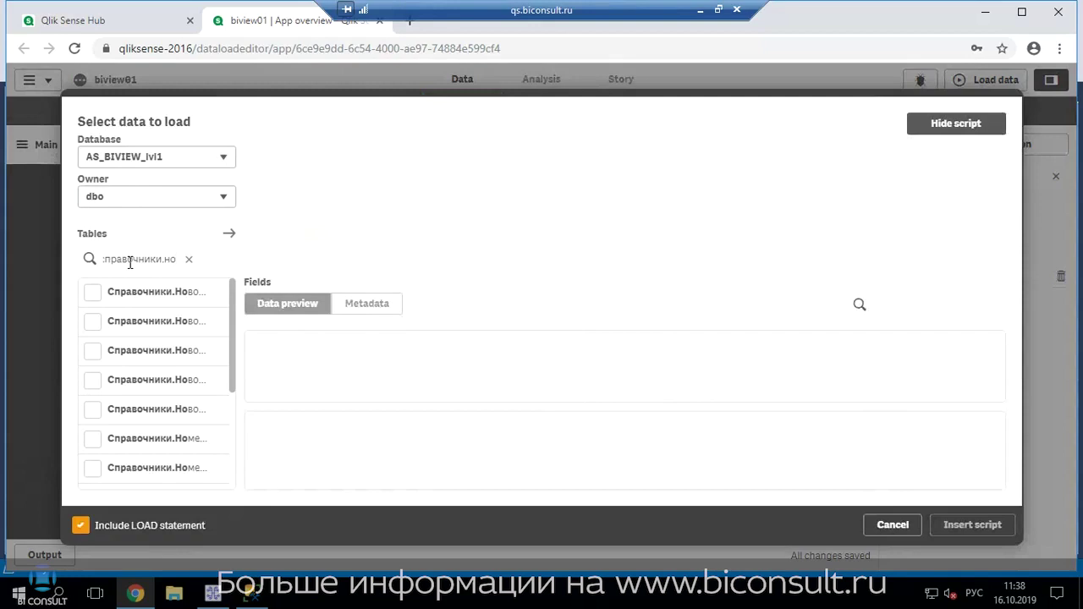
type("мен")
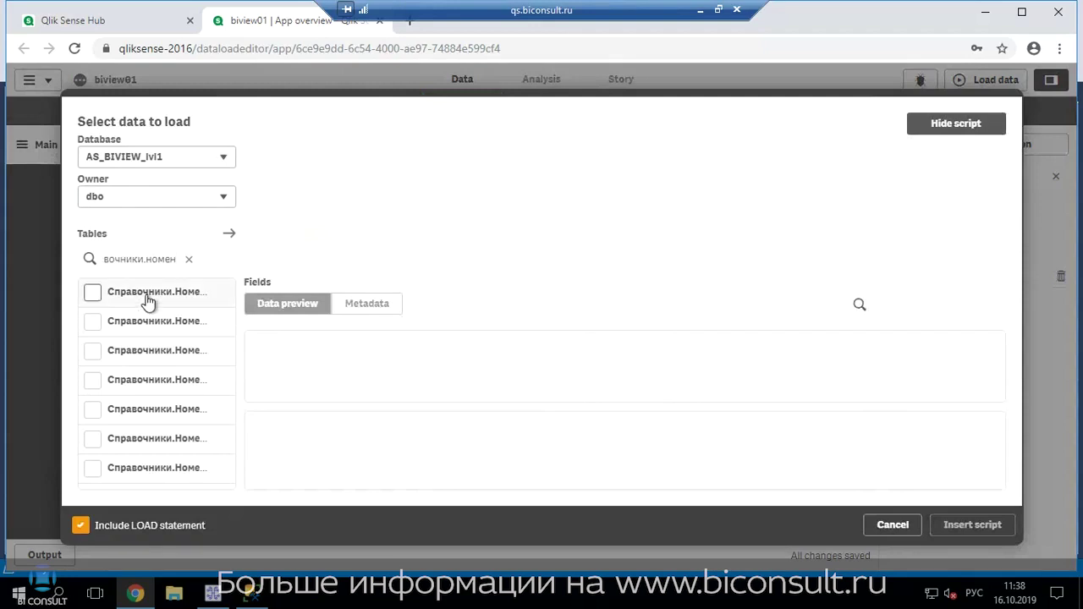
Select the Справочники.Номенклатура table and exclude its ВерсияДанных, ПометкаУдаления, ИмяПредопределенныхДанных and Родитель fields.
left_click(93, 293)
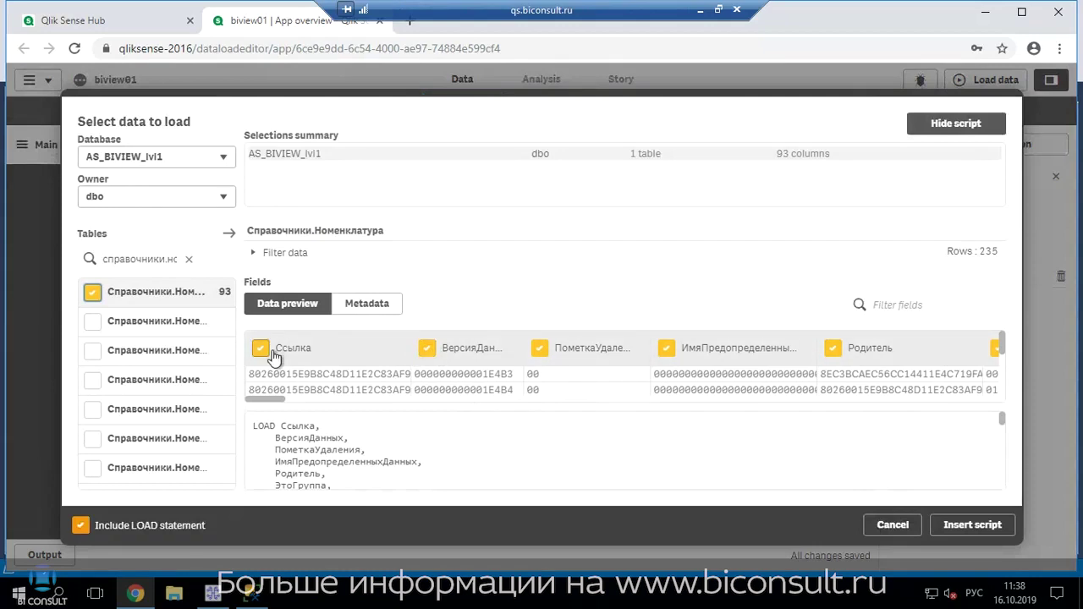
left_click(427, 349)
left_click(542, 351)
left_click(667, 351)
left_click(833, 348)
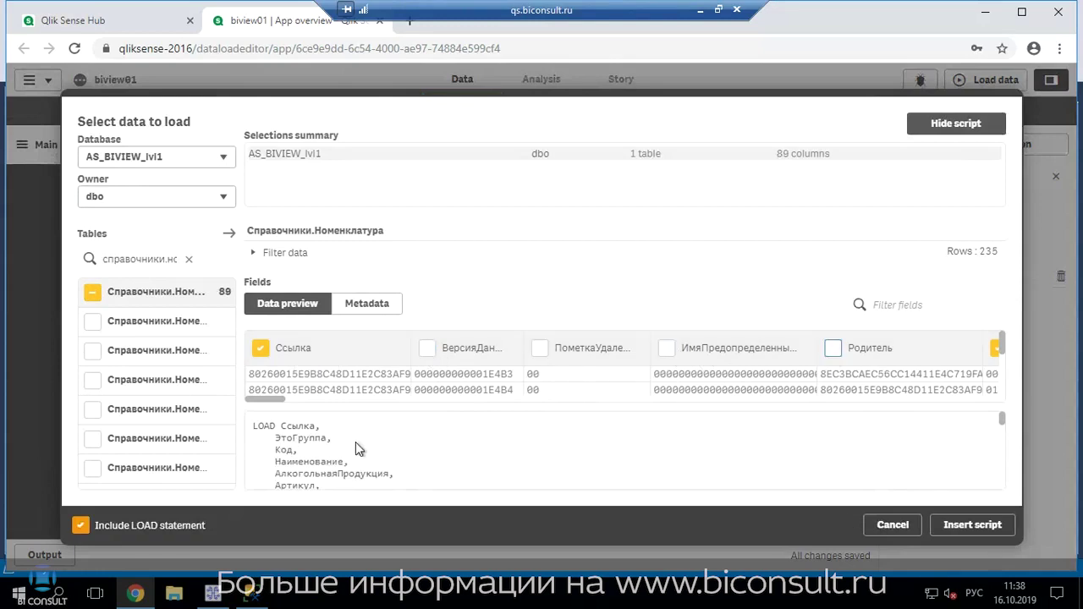
Exclude the Код and ЭтоГруппа fields as well and insert the Справочники.Номенклатура load script.
scroll(303, 398, "right", 5)
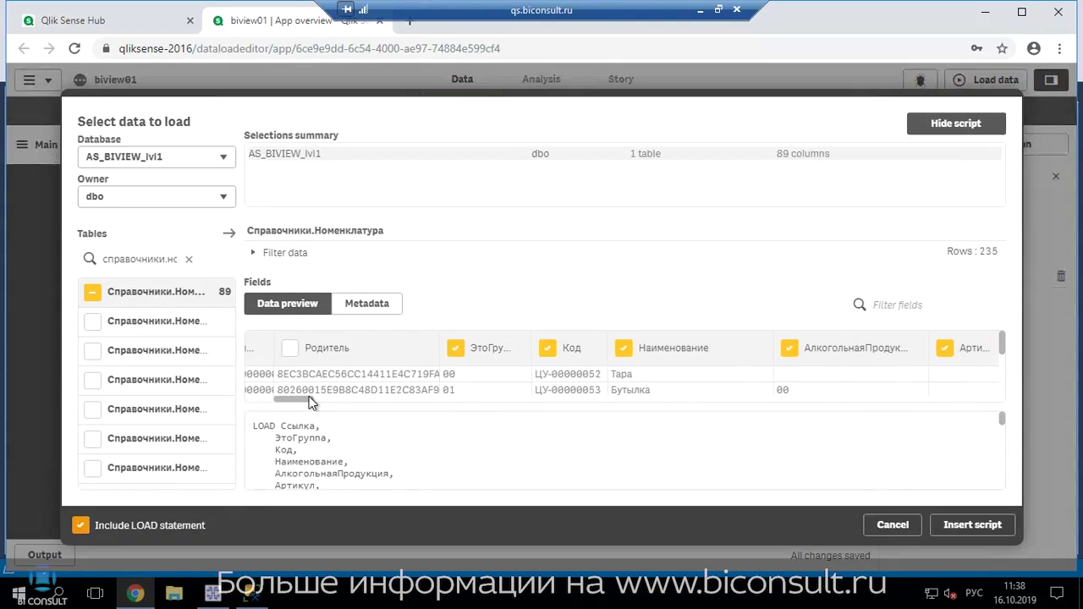
left_click(548, 350)
left_click(456, 349)
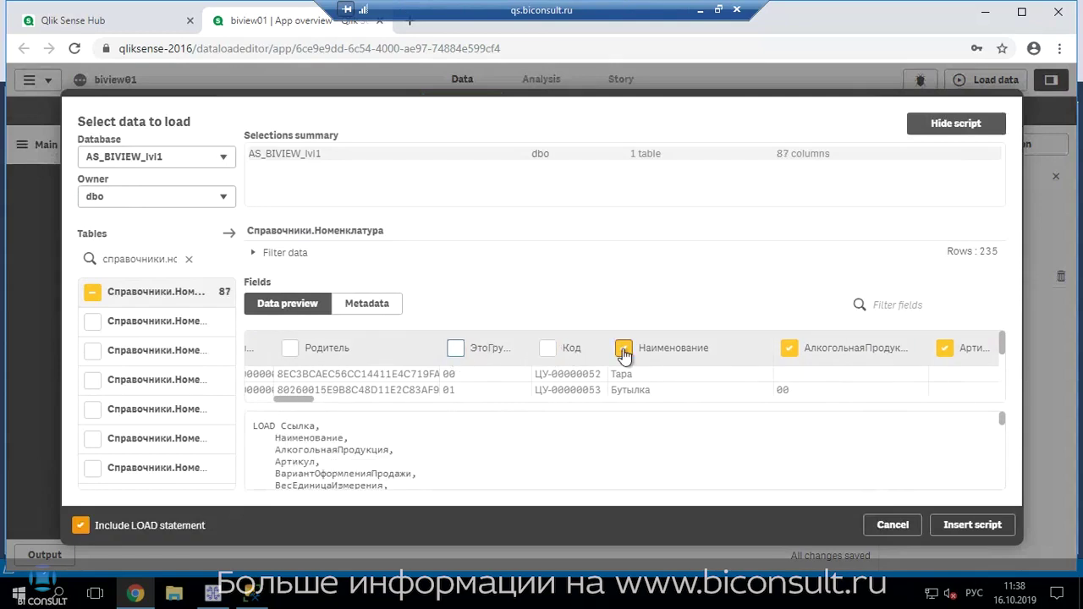
left_click(965, 525)
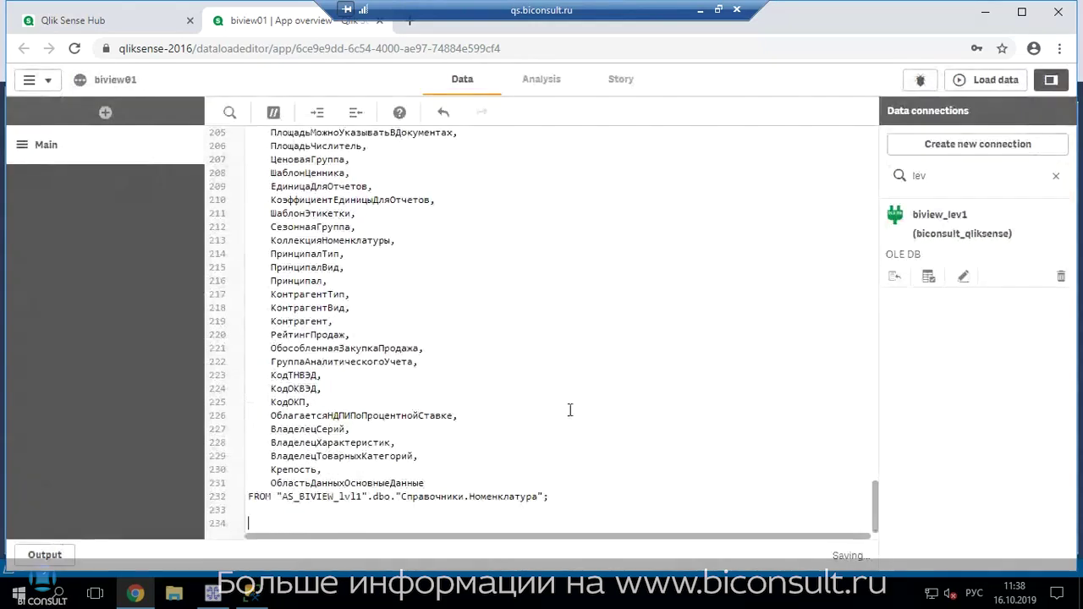
Trim the nomenclature LOAD field list to Ссылка and Наименование, ending it with a semicolon after Наименование.
scroll(447, 370, "up", 5)
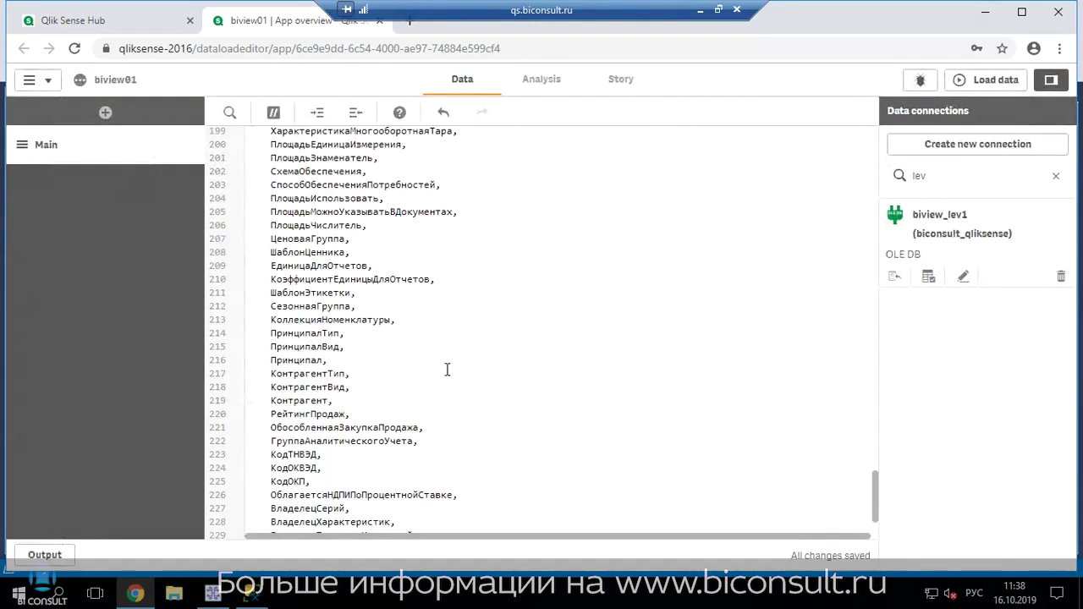
scroll(447, 370, "up", 10)
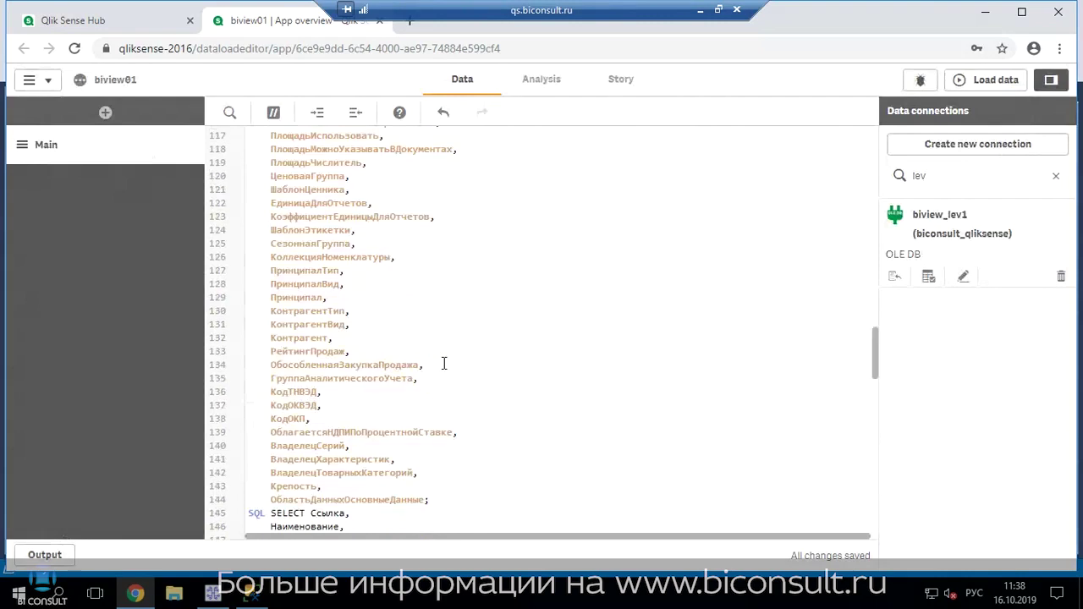
scroll(444, 370, "down", 1)
left_click(428, 500)
left_click(385, 394, "shift")
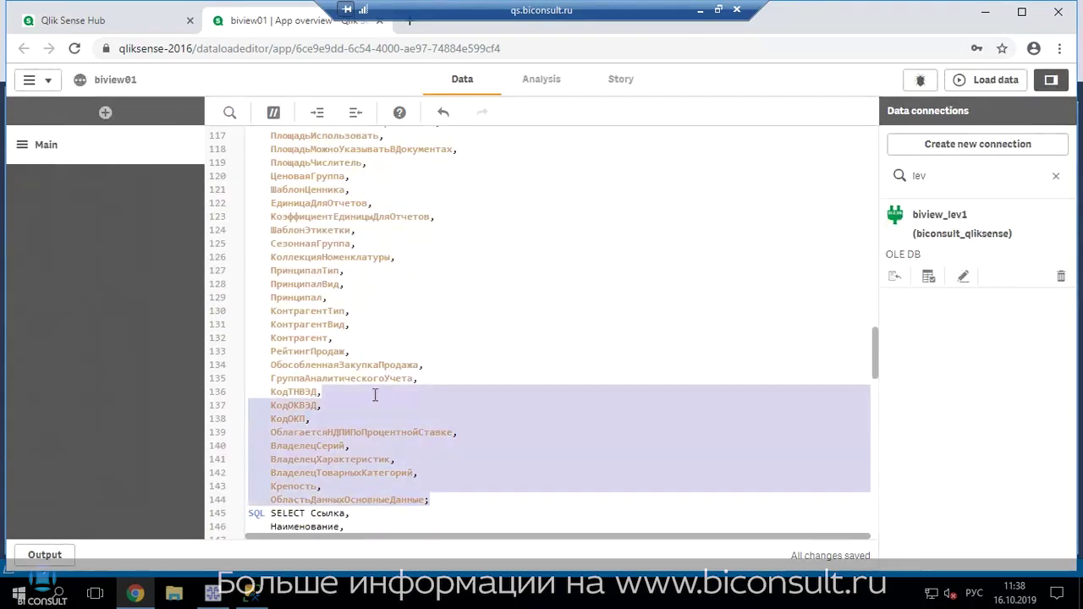
scroll(385, 394, "up", 6)
left_click(362, 398, "shift")
scroll(363, 400, "up", 1)
scroll(363, 399, "up", 6)
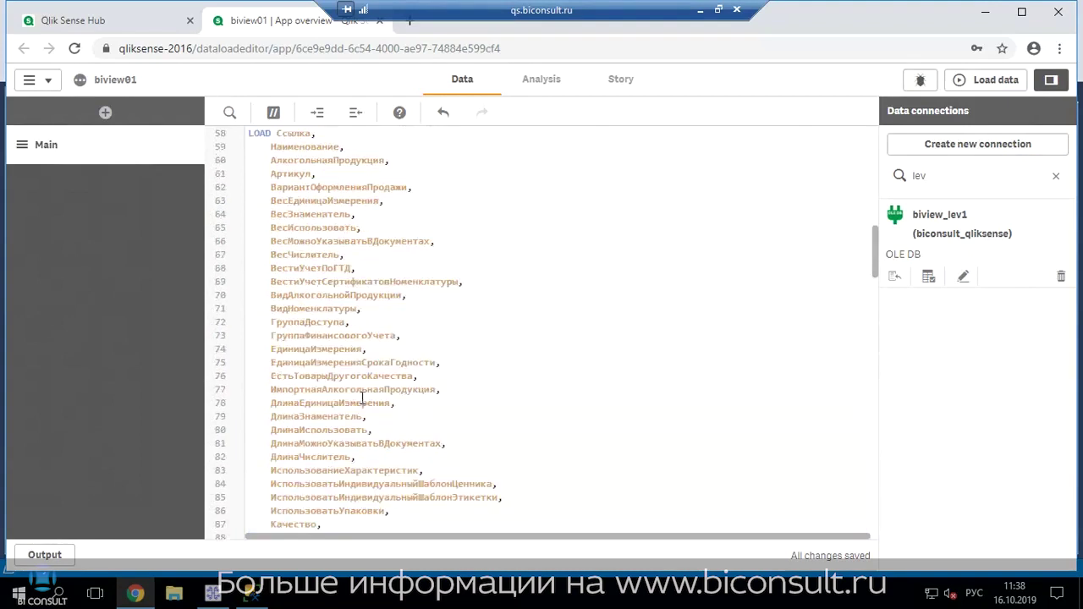
scroll(362, 398, "up", 2)
left_click(344, 226, "shift")
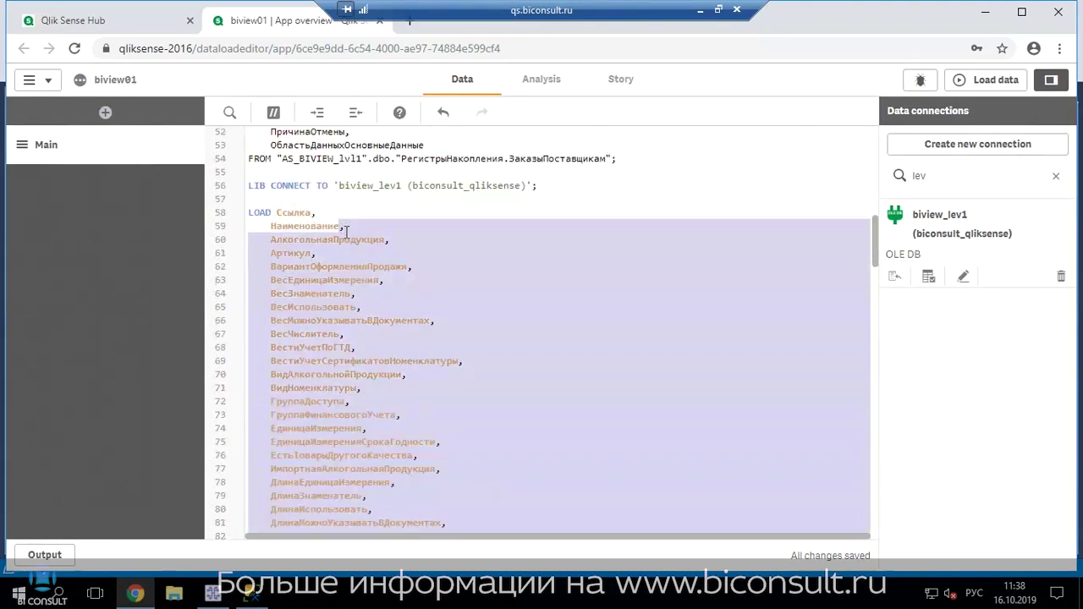
type(";")
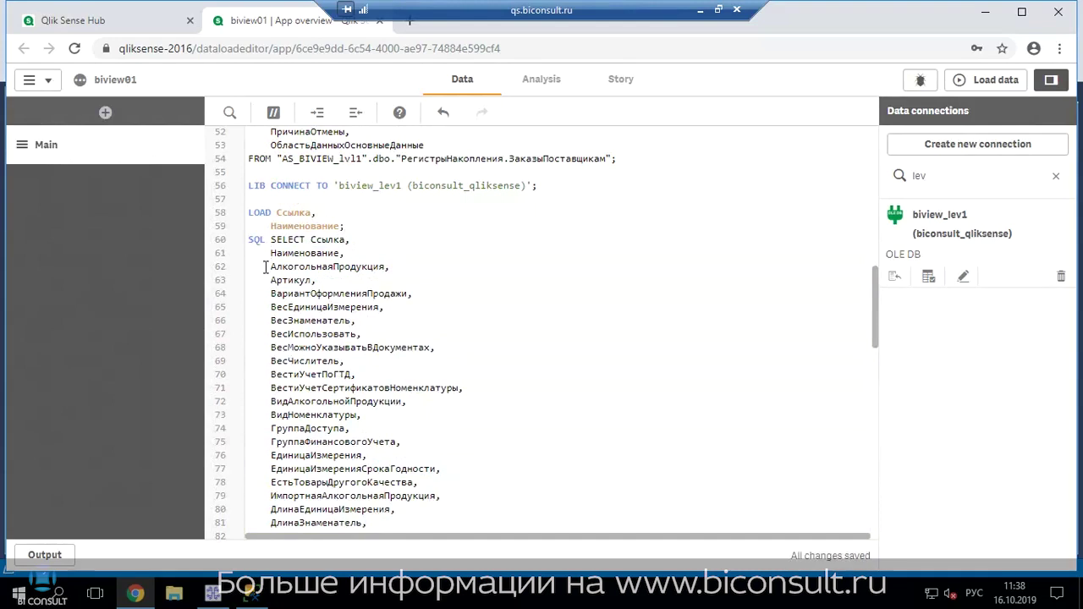
Delete every field after Наименование from the nomenclature SQL SELECT, along with the trailing comma before FROM.
left_click_drag(265, 267, 362, 335)
scroll(376, 363, "down", 3)
left_click(376, 363, "shift")
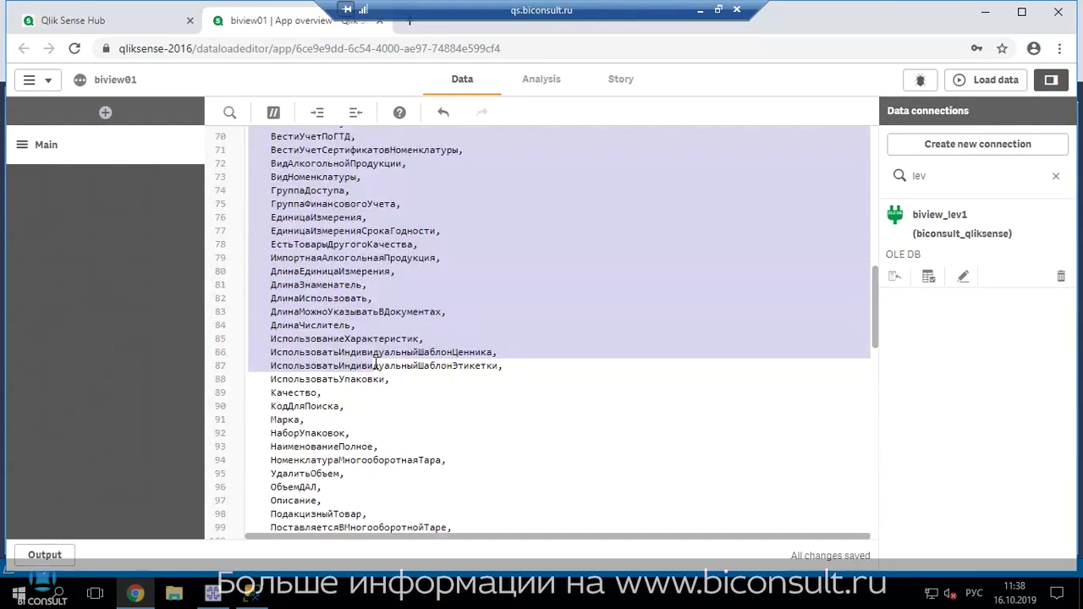
scroll(375, 363, "down", 3)
scroll(376, 364, "down", 3)
left_click(380, 394, "shift")
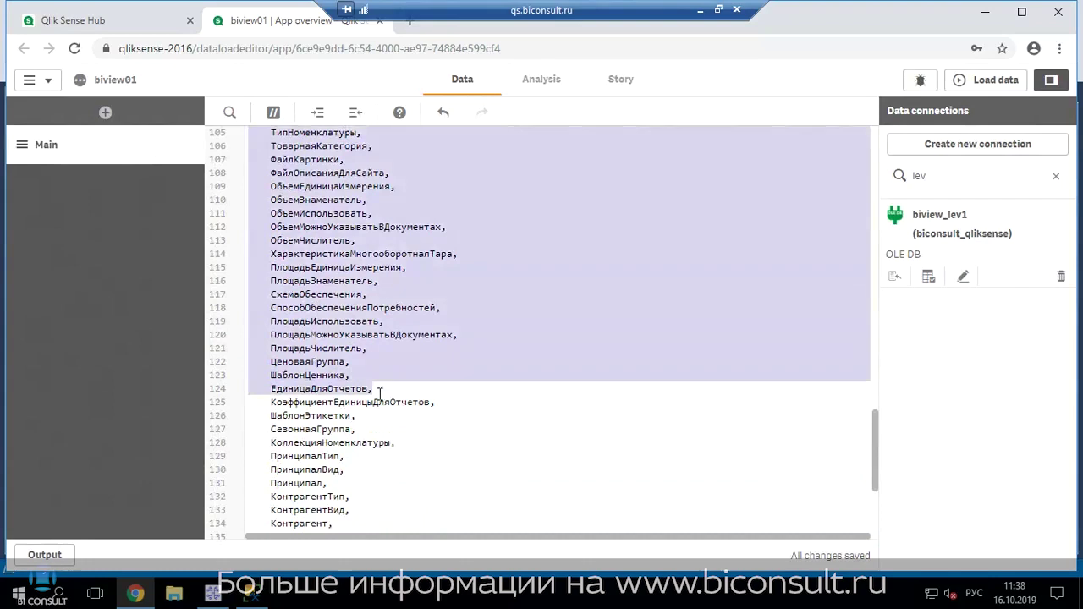
scroll(380, 395, "down", 2)
scroll(380, 394, "down", 1)
left_click(450, 479, "shift")
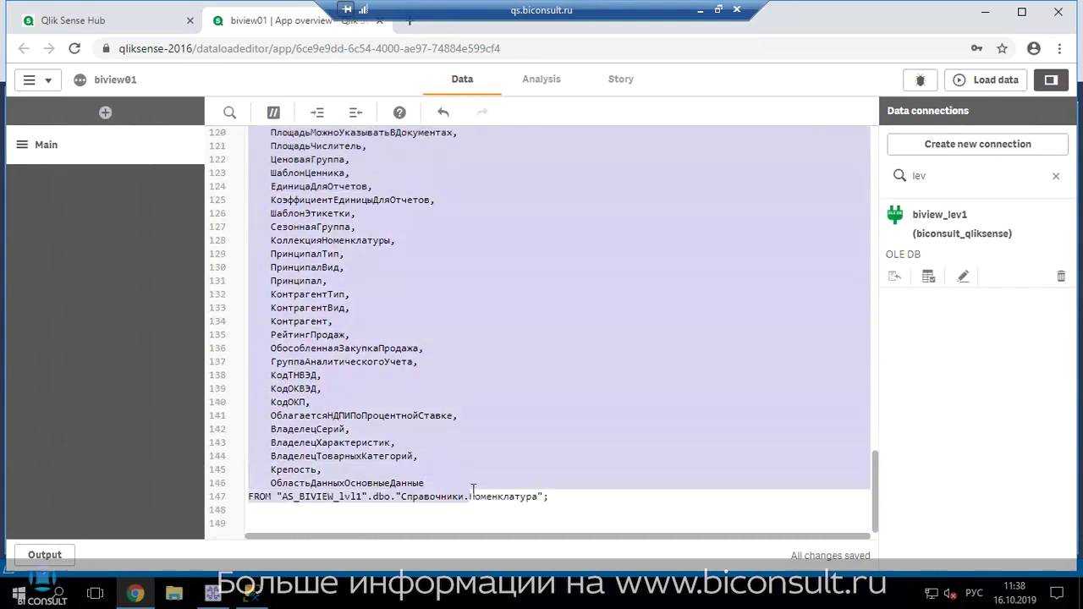
key("Delete")
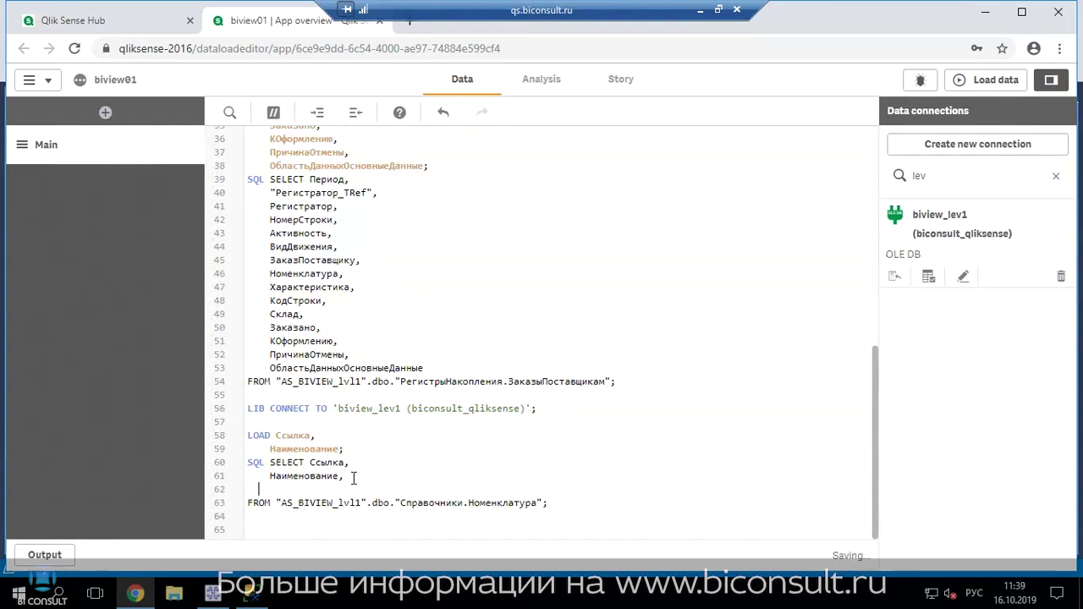
key("BackSpace")
key("BackSpace")
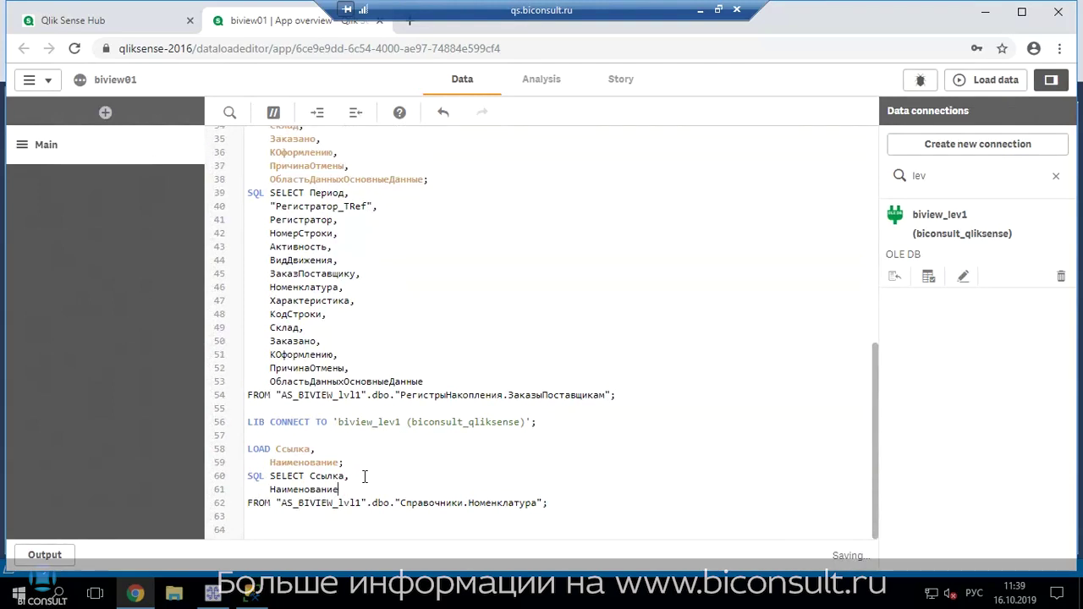
Compare the Номенклатура field of the supplier orders LOAD with the Ссылка field of the nomenclature LOAD.
scroll(362, 231, "up", 4)
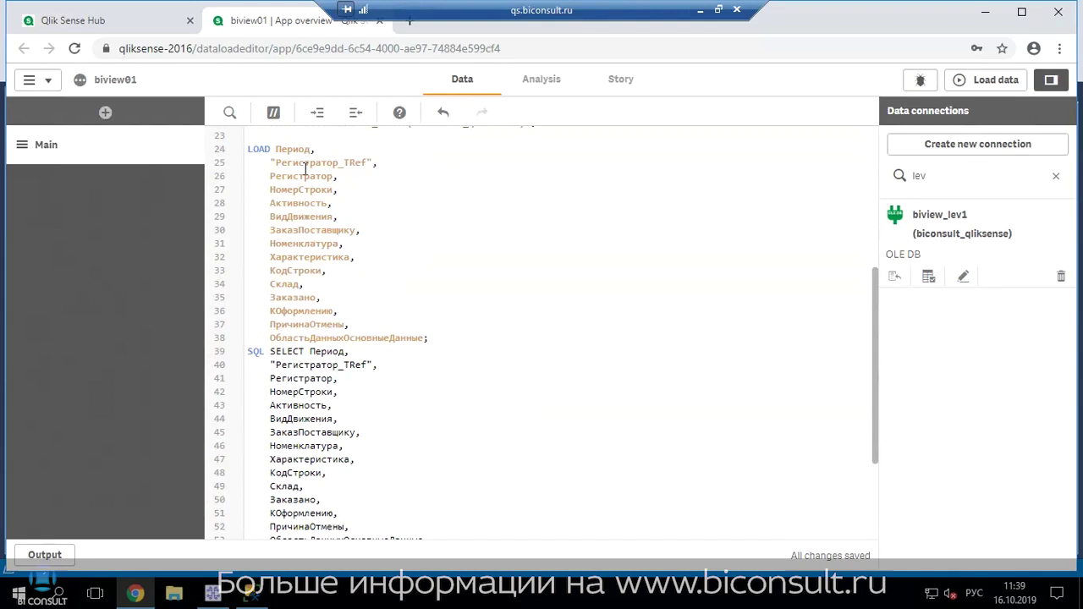
scroll(305, 185, "up", 2)
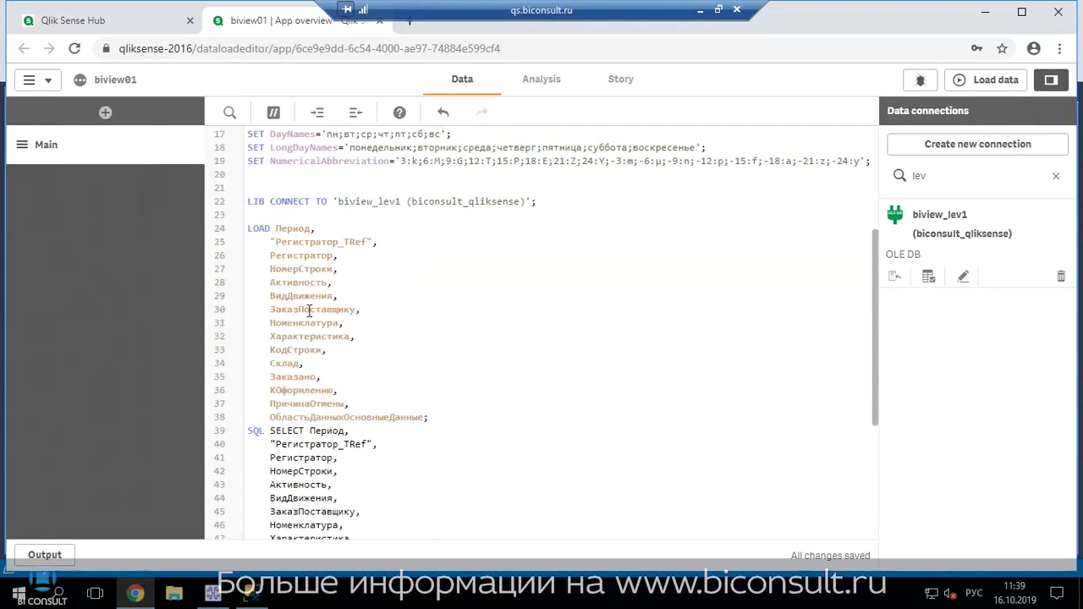
mouse_move(272, 322)
left_mouse_down()
mouse_move(343, 324)
mouse_move(272, 324)
left_mouse_up()
left_click(340, 323)
scroll(310, 322, "down", 5)
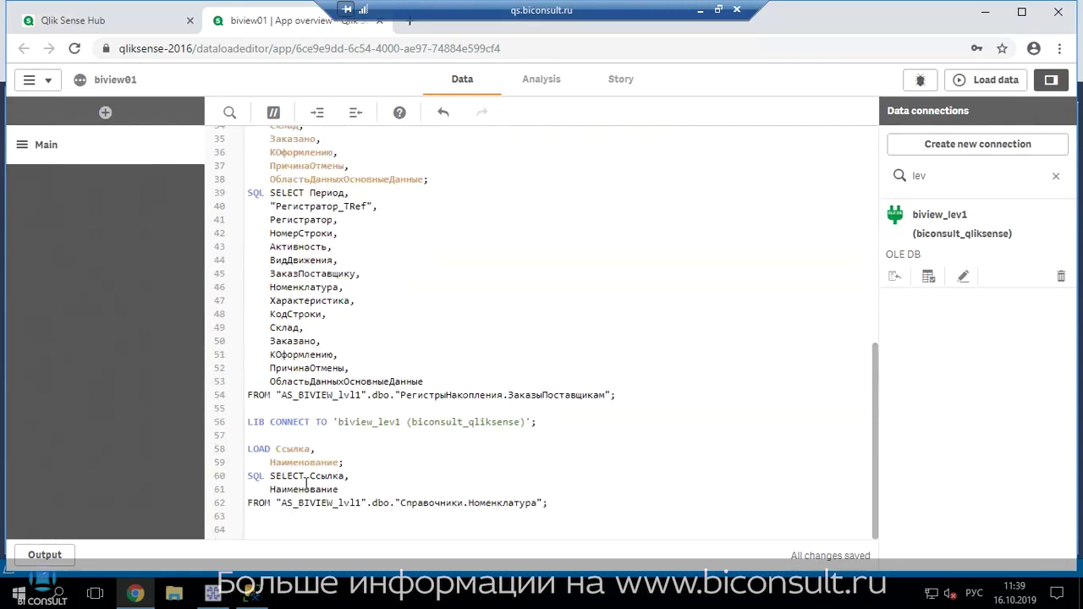
scroll(350, 269, "up", 8)
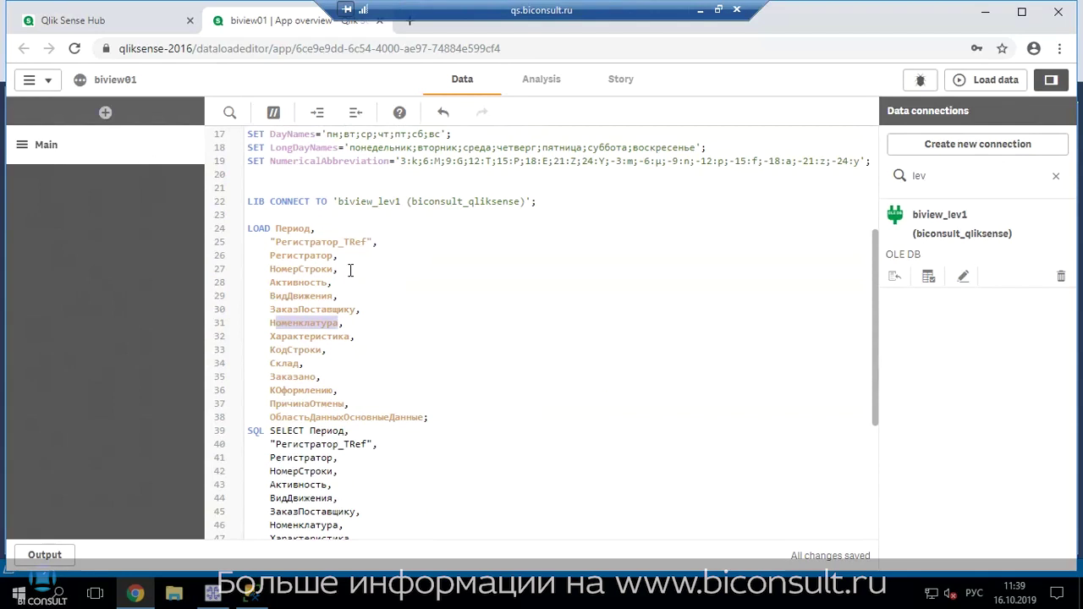
Alias the Номенклатура field in the supplier orders LOAD as НоменклатураID, keeping the comma after it.
scroll(350, 269, "down", 4)
left_click(356, 322)
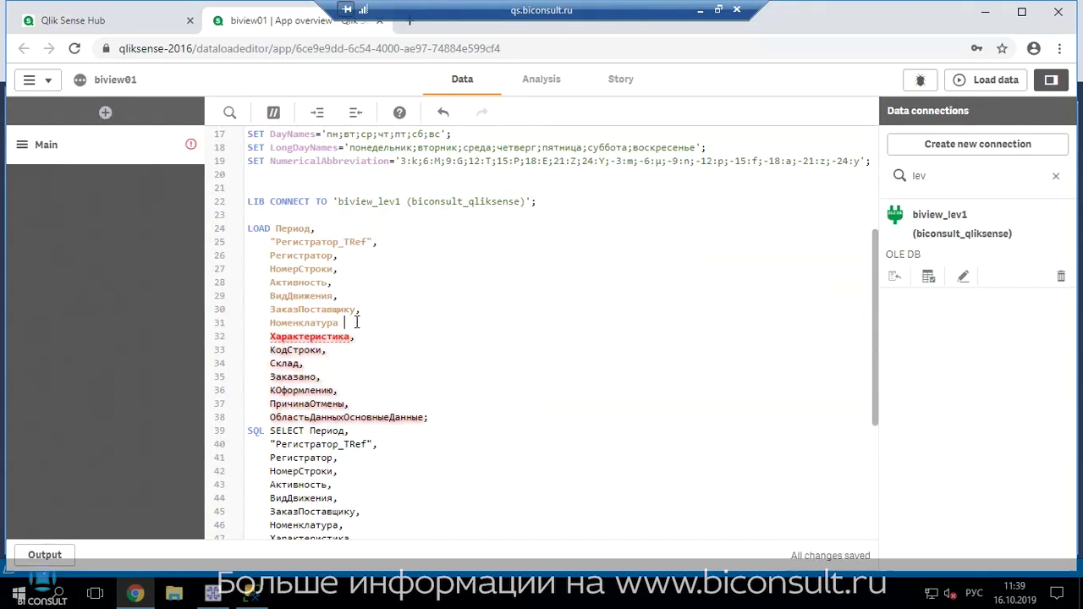
type("фы")
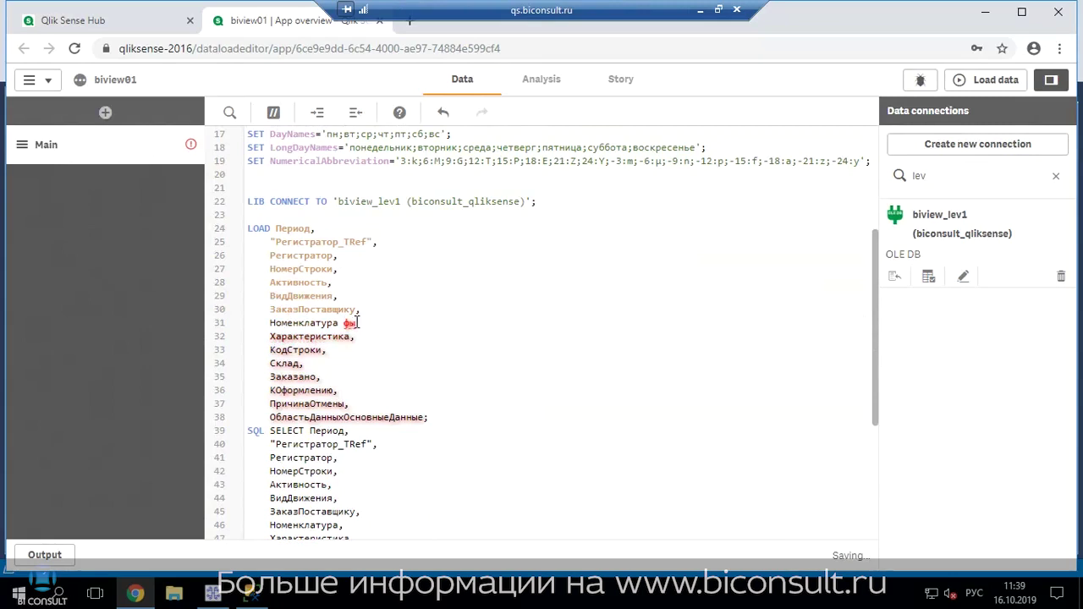
key("BackSpace")
key("BackSpace")
key("alt+shift")
type("as")
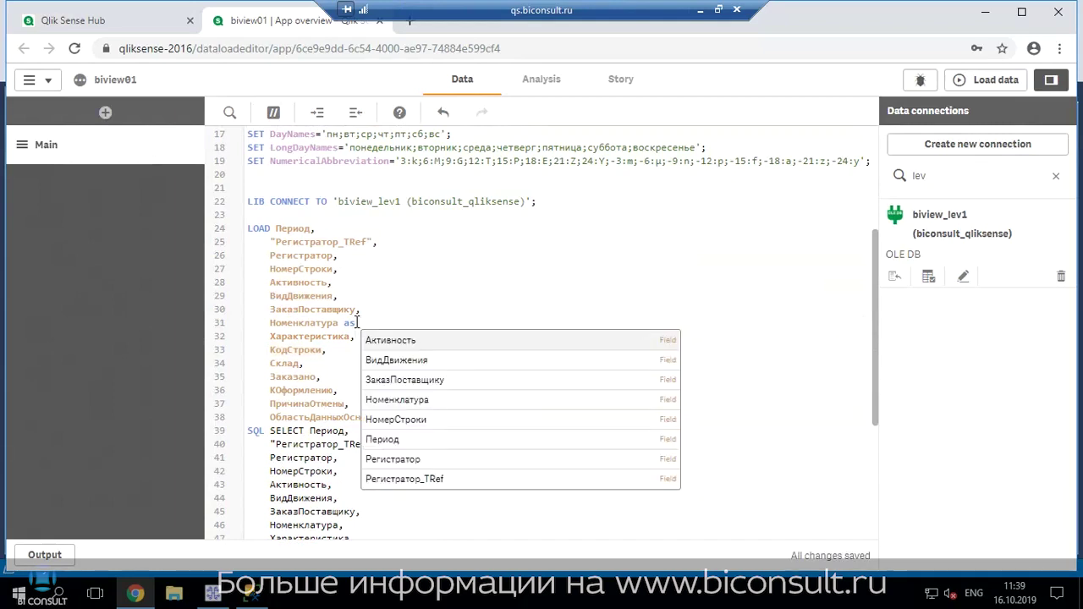
key("Escape")
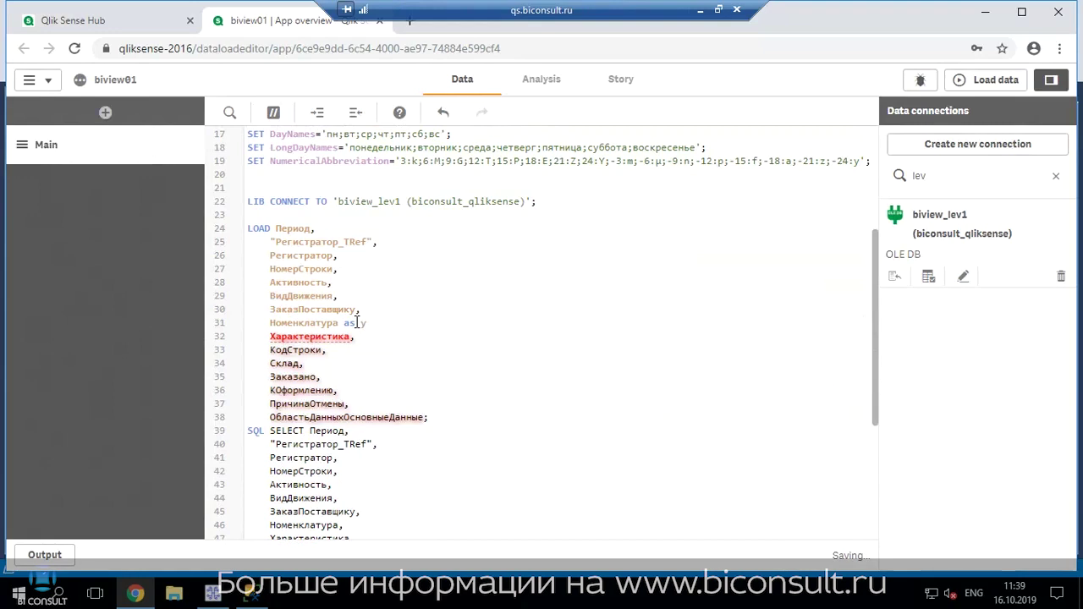
key("alt+shift")
type("Ном")
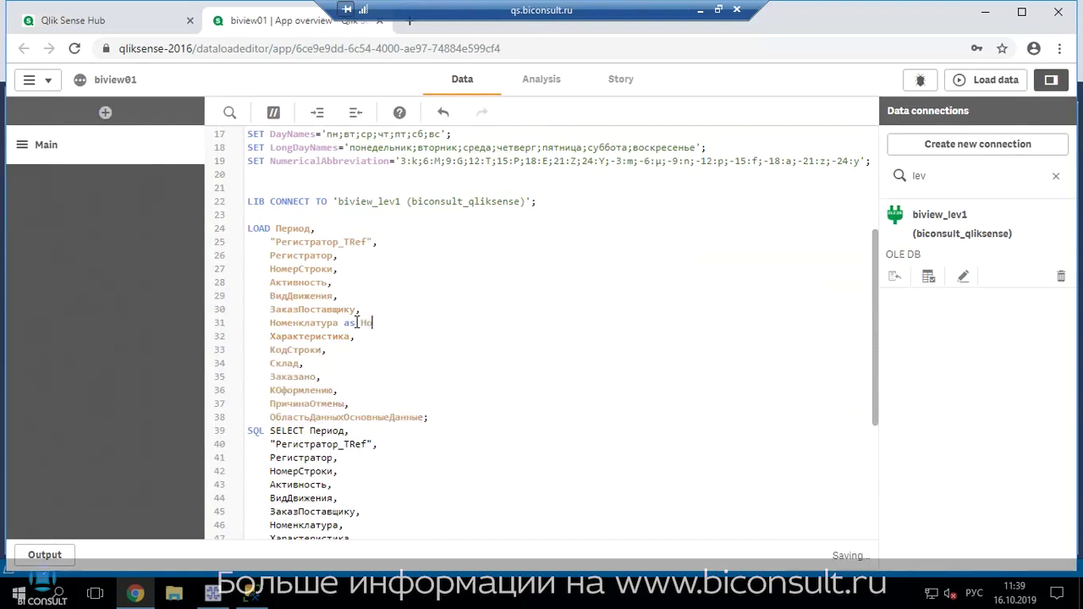
type("енклатура")
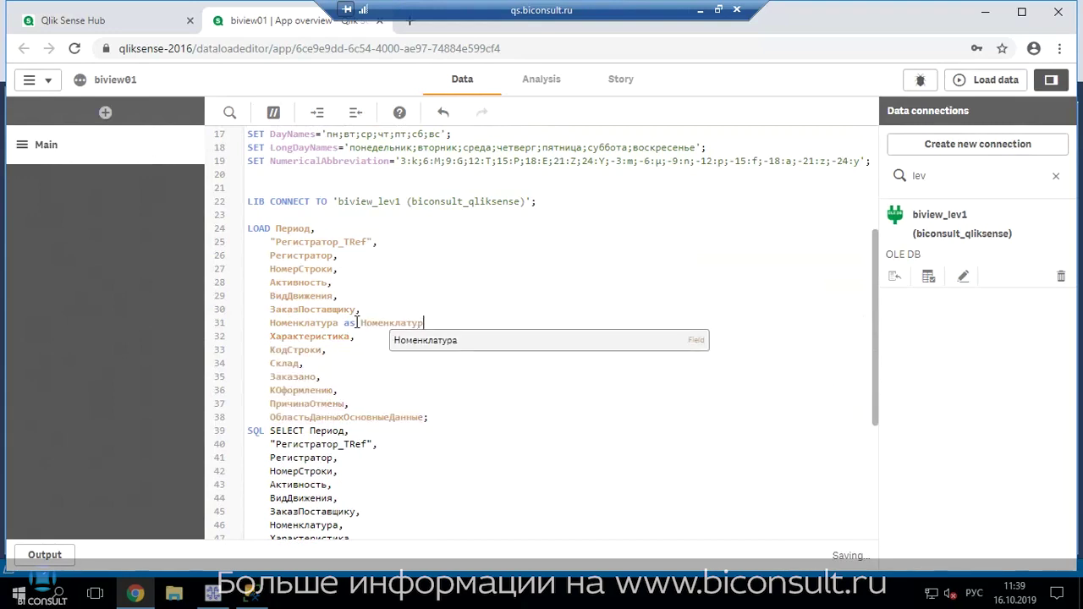
key("alt+shift")
type("ID,")
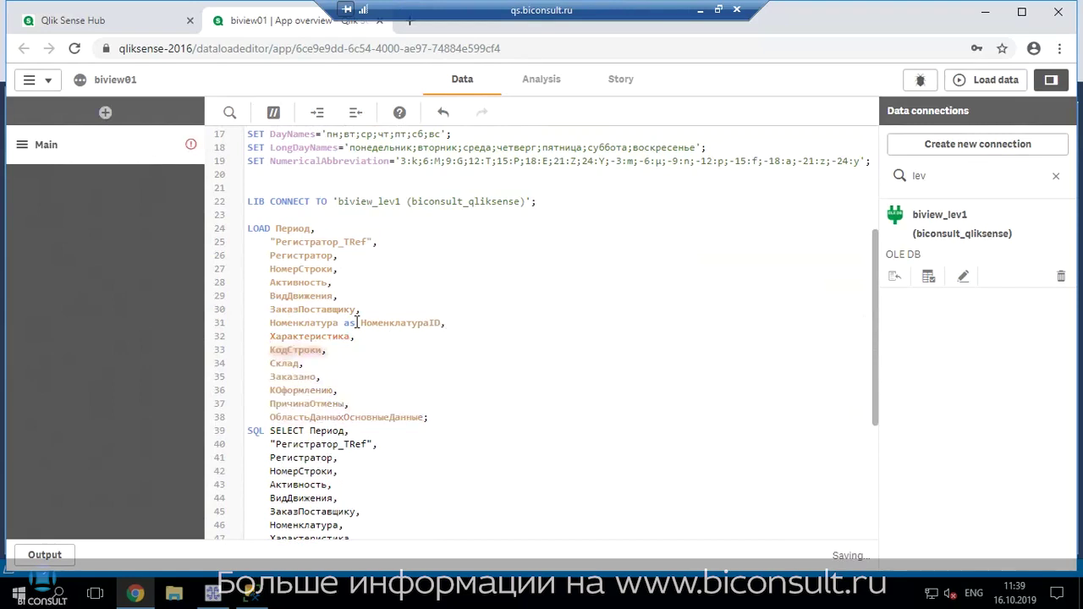
Copy the "as НоменклатураID" alias onto the Ссылка field of the nomenclature LOAD.
left_click_drag(343, 323, 443, 324)
key("ctrl+c")
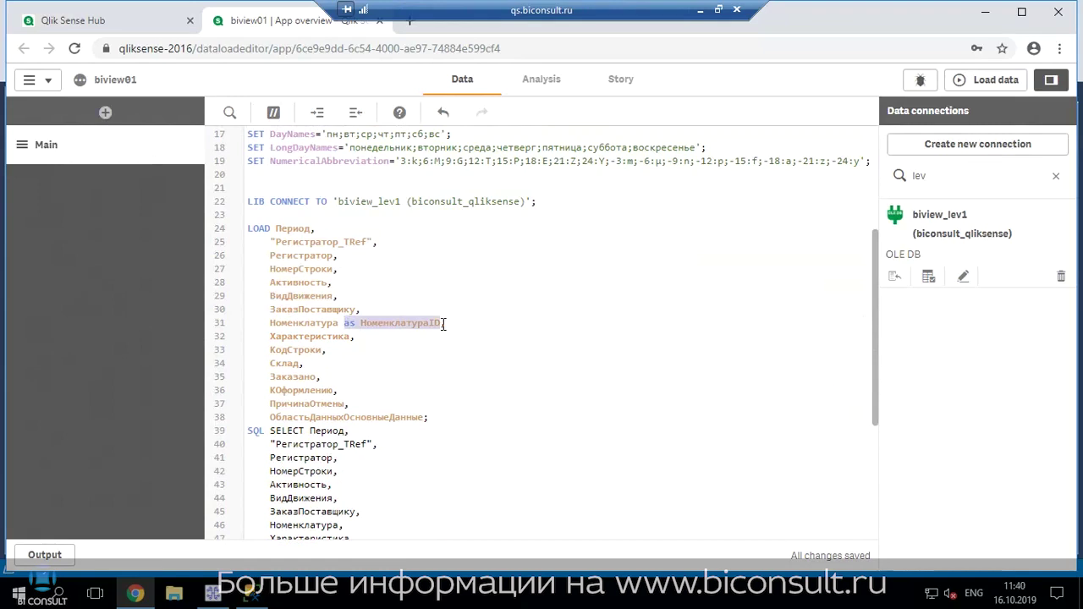
scroll(416, 341, "down", 5)
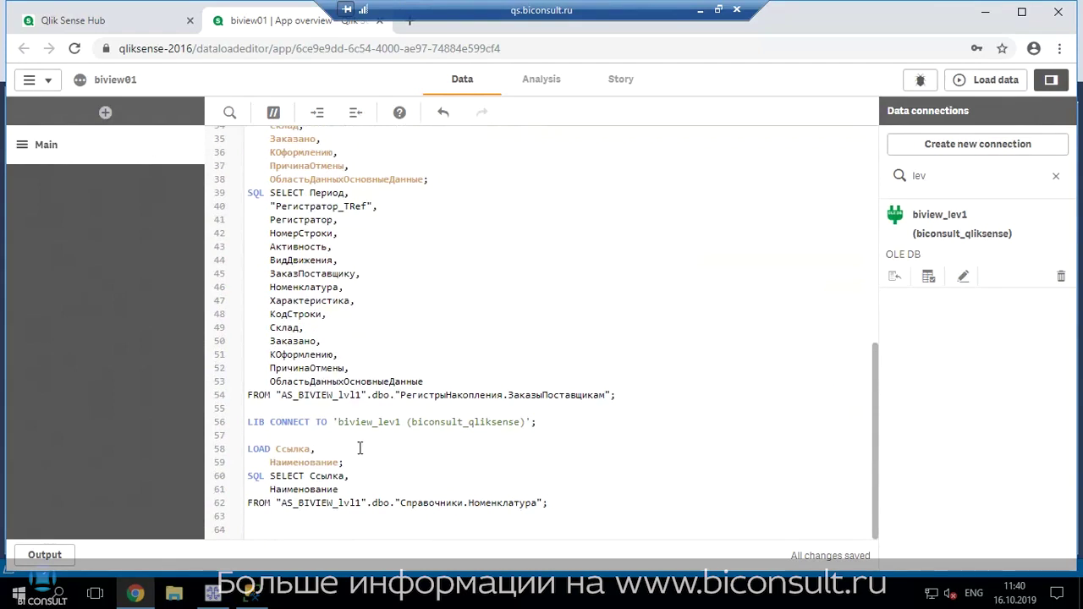
key("ctrl+v")
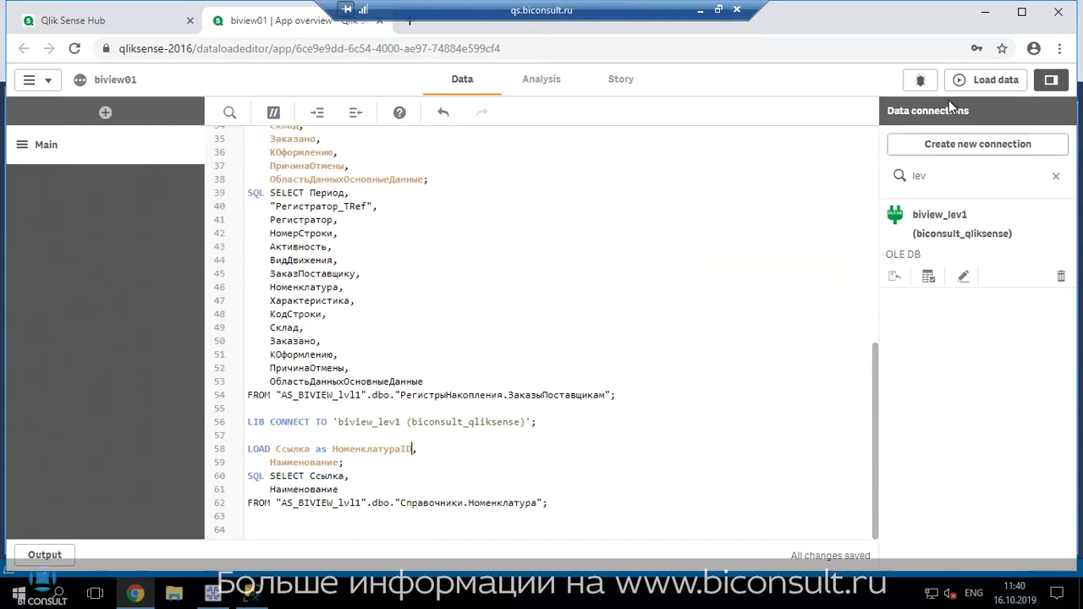
Load the data, check the AS_BIVIEW_lvl1 database in SQL Server Management Studio, and return to Qlik Sense to close the load report.
left_click(982, 80)
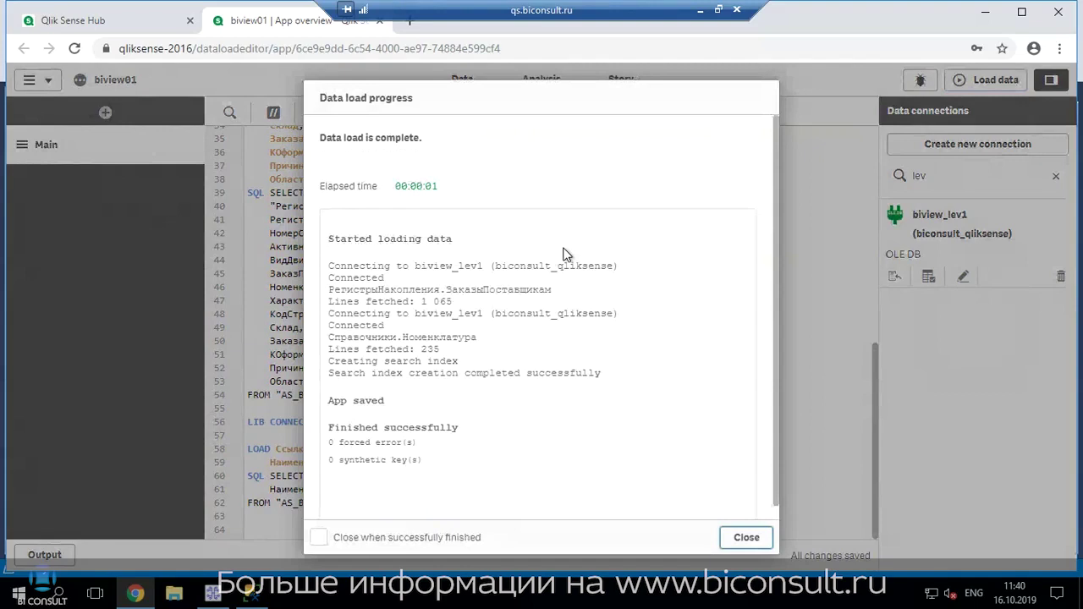
left_click(259, 598)
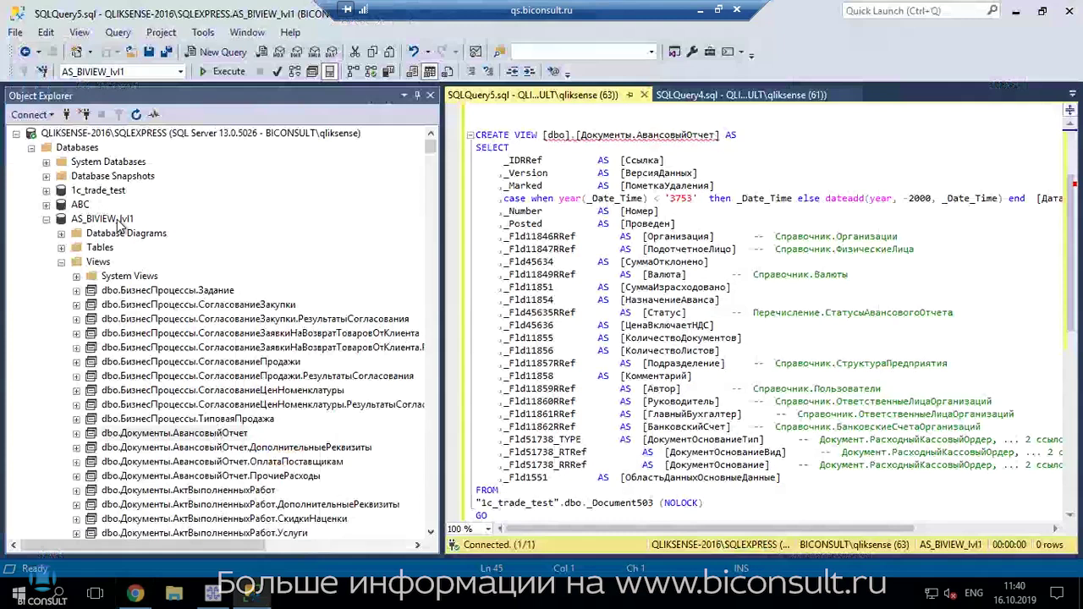
left_click(144, 593)
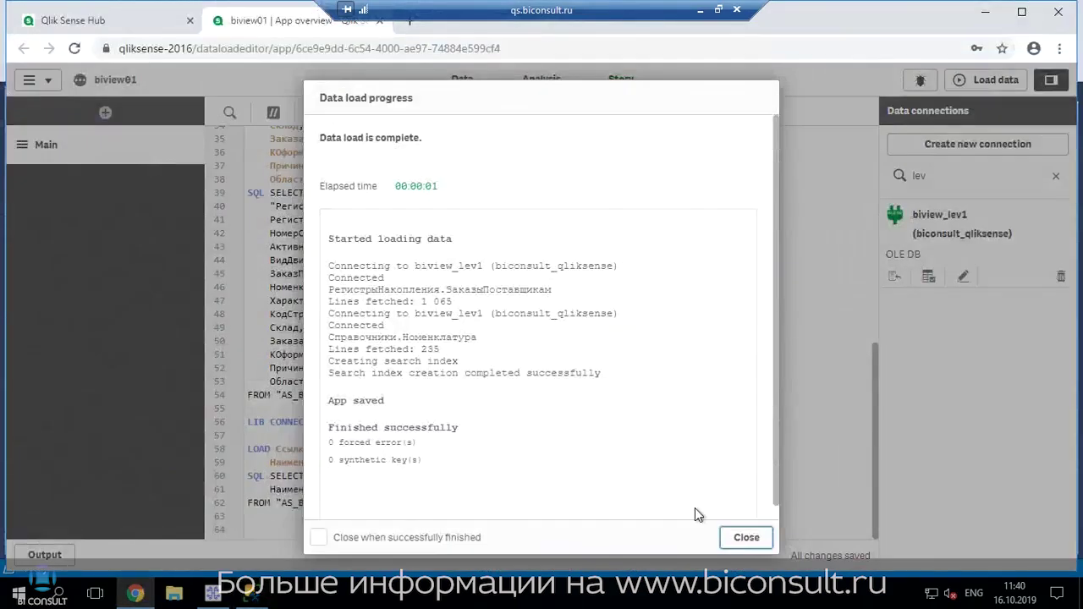
left_click(745, 537)
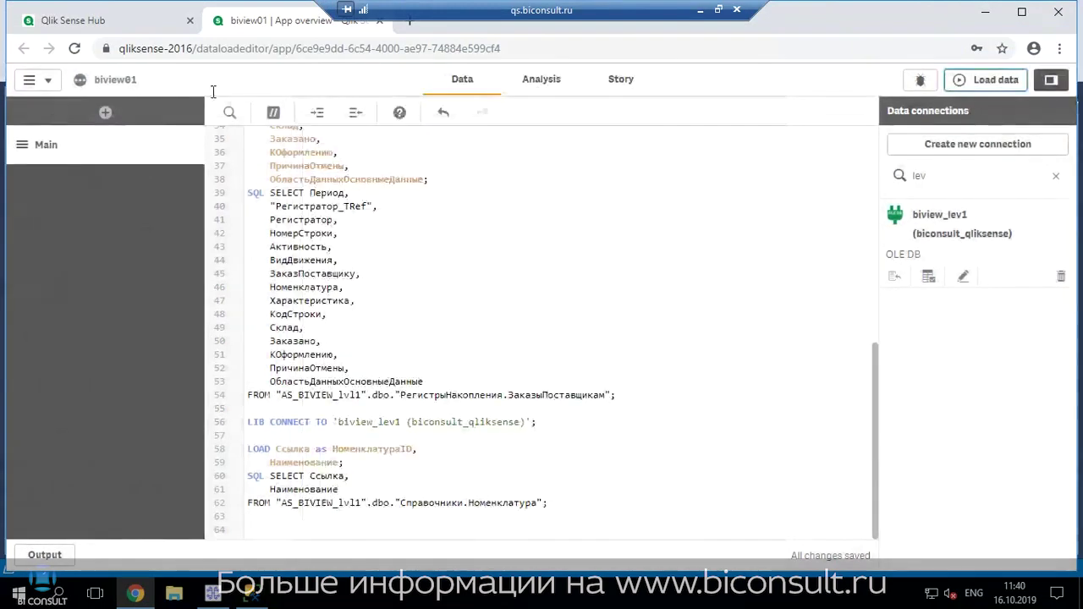
Open the data model viewer in a new tab and preview the data of РегистрыНакопления.ЗаказыПоставщикам and Справочники.Номенклатура.
left_click(51, 81)
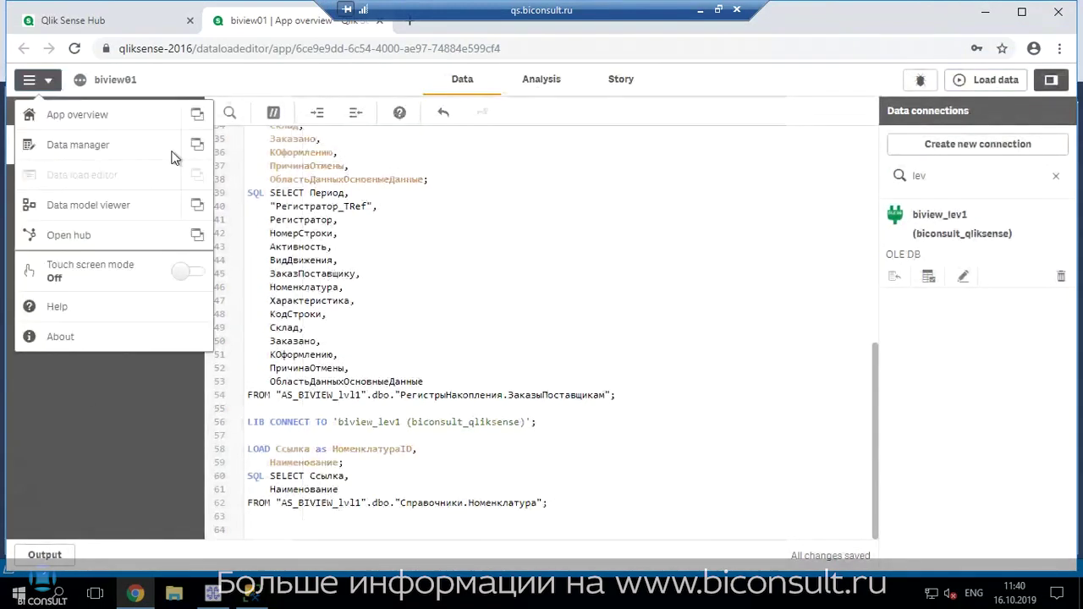
left_click(195, 205)
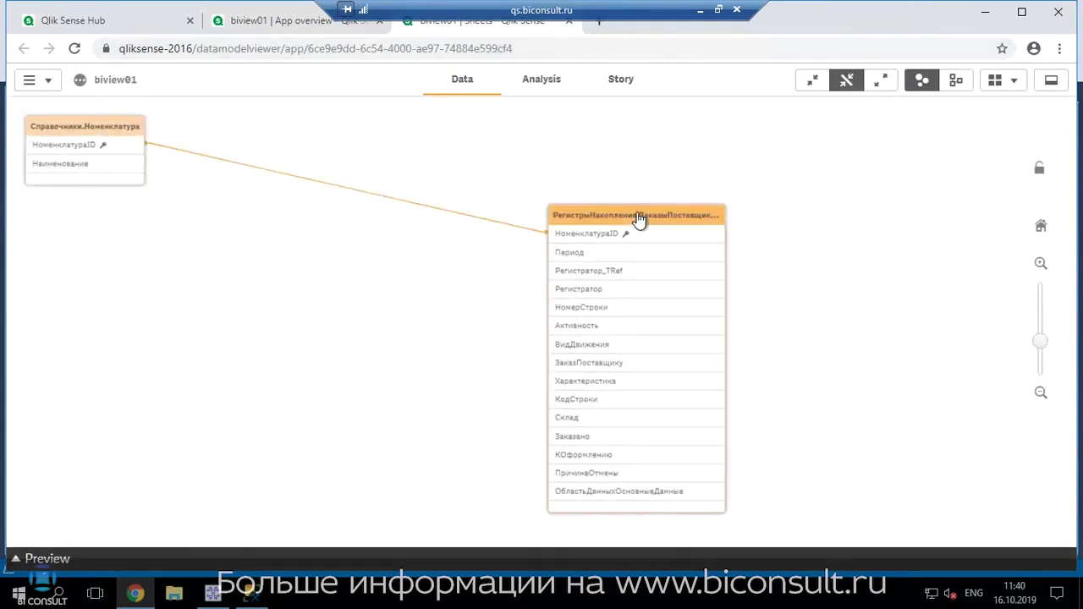
left_click(76, 550)
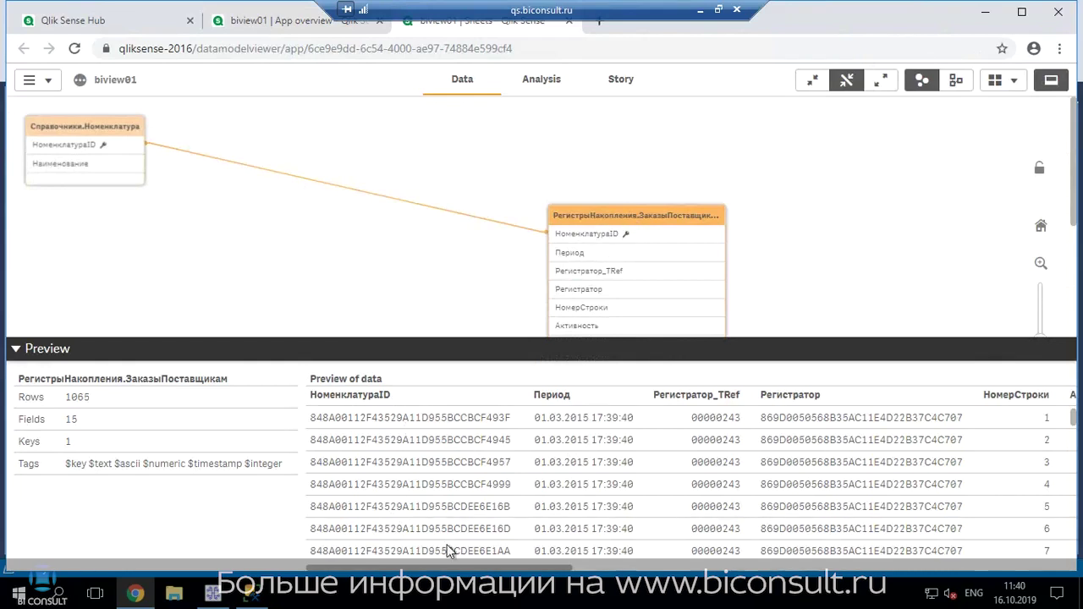
left_click_drag(480, 571, 937, 570)
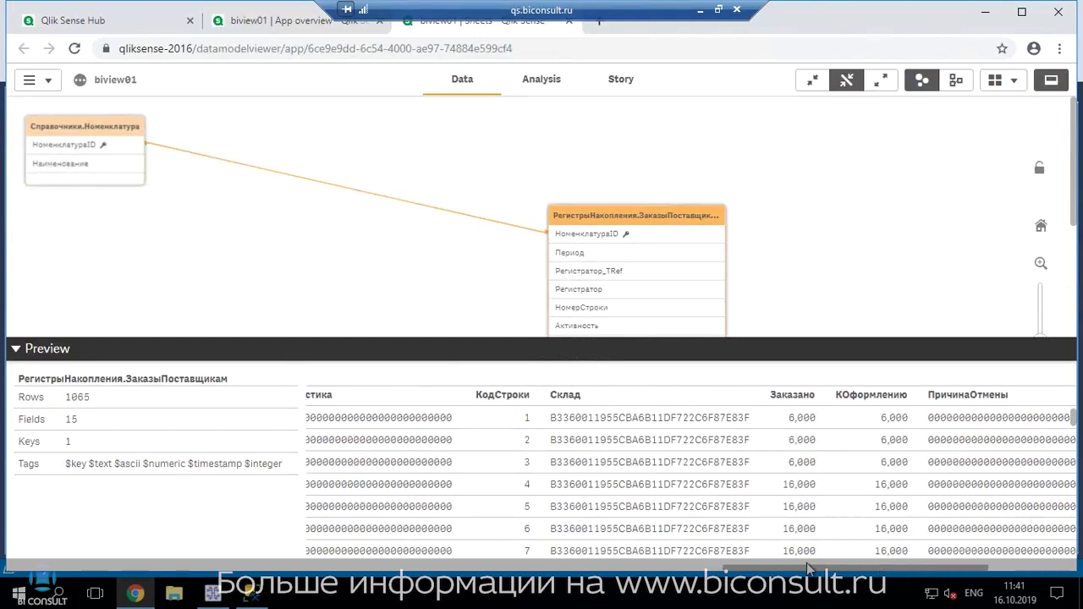
left_click_drag(806, 563, 398, 568)
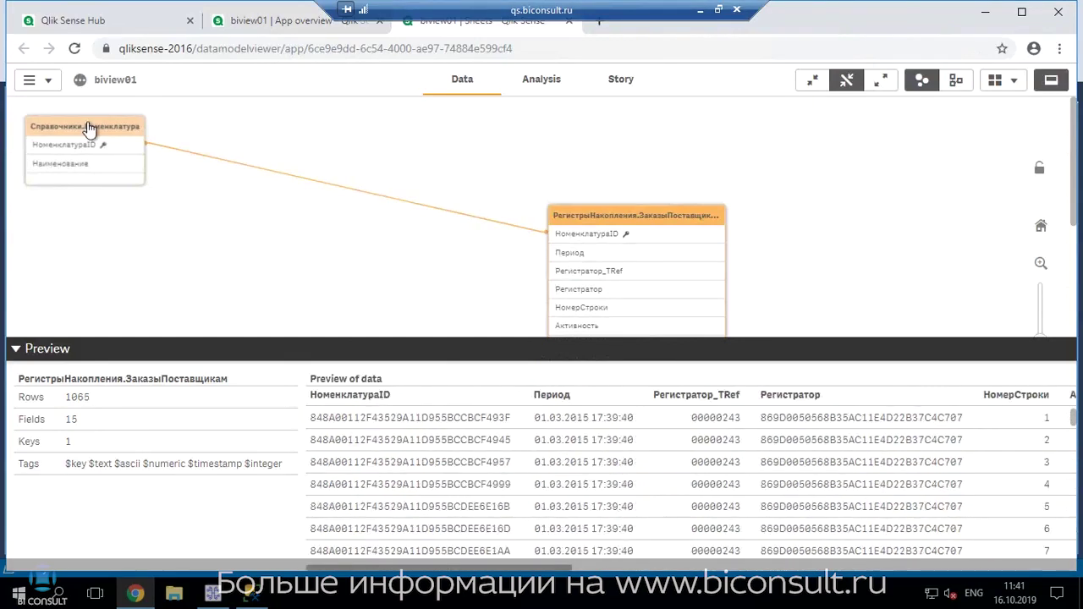
left_click(89, 129)
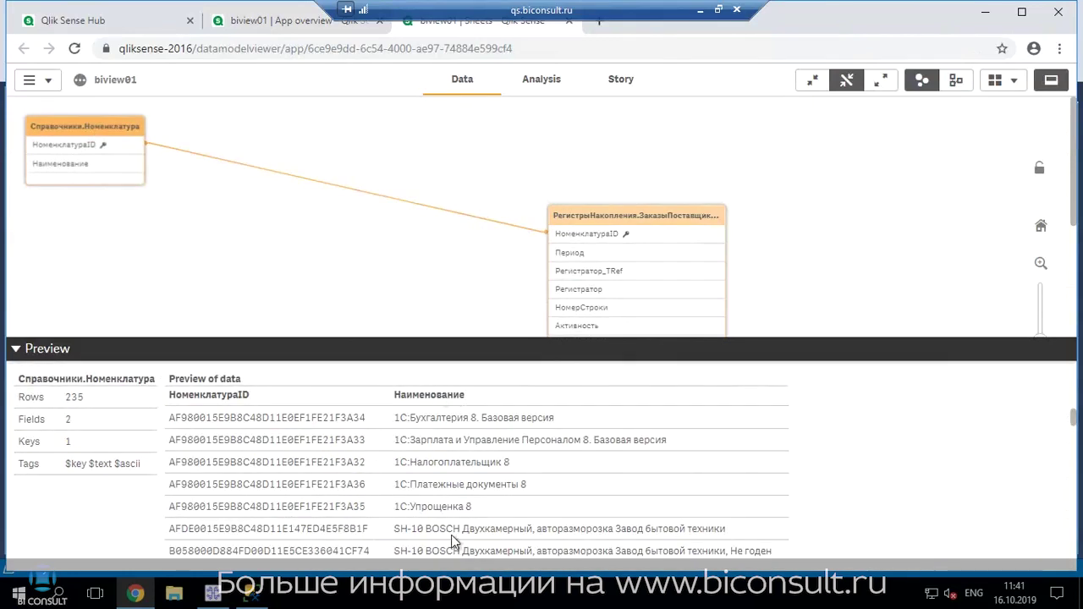
Close the data preview, open the biview01 app overview in a new tab, and create a new sheet in edit mode.
left_click(48, 350)
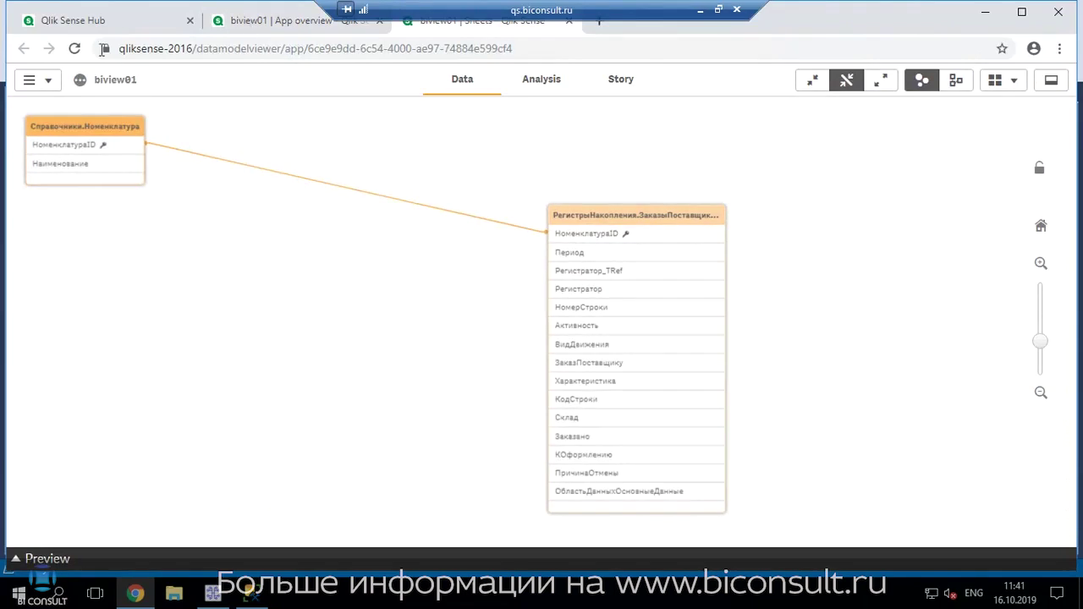
left_click(51, 84)
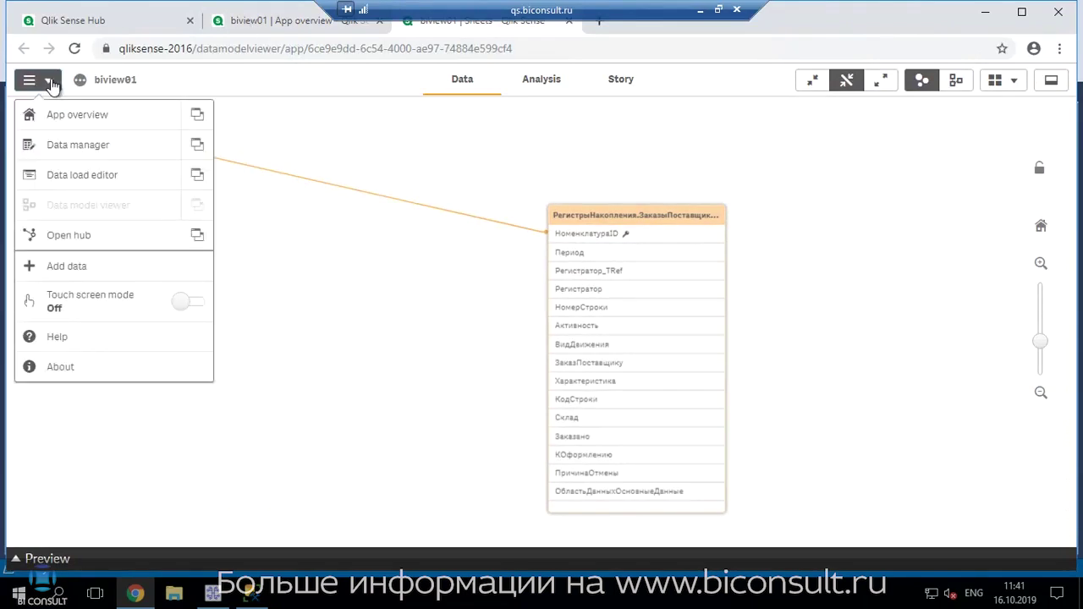
left_click(197, 114)
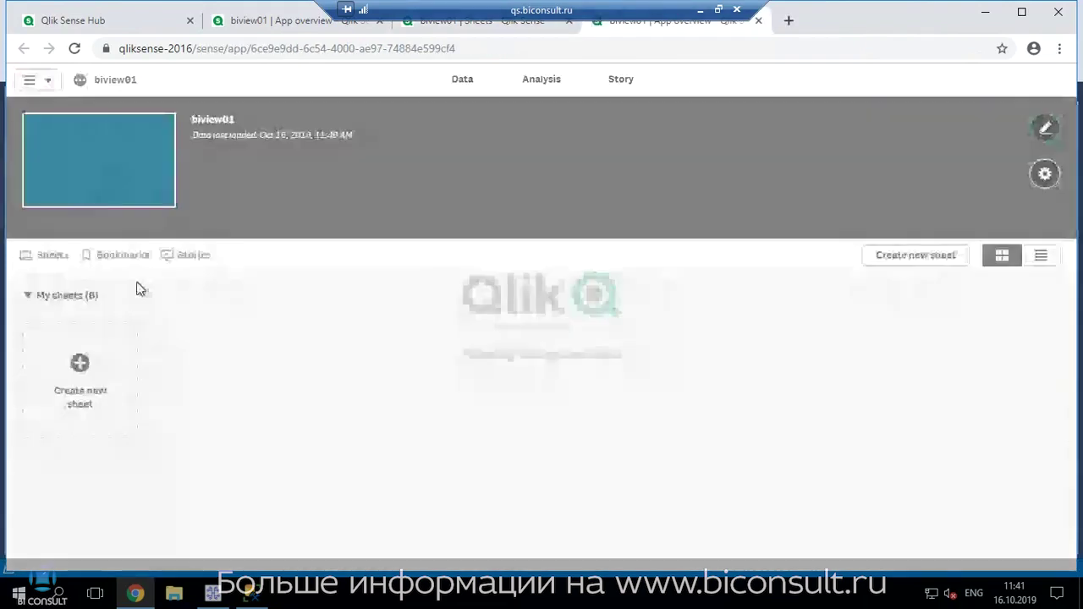
left_click(79, 372)
left_click(79, 364)
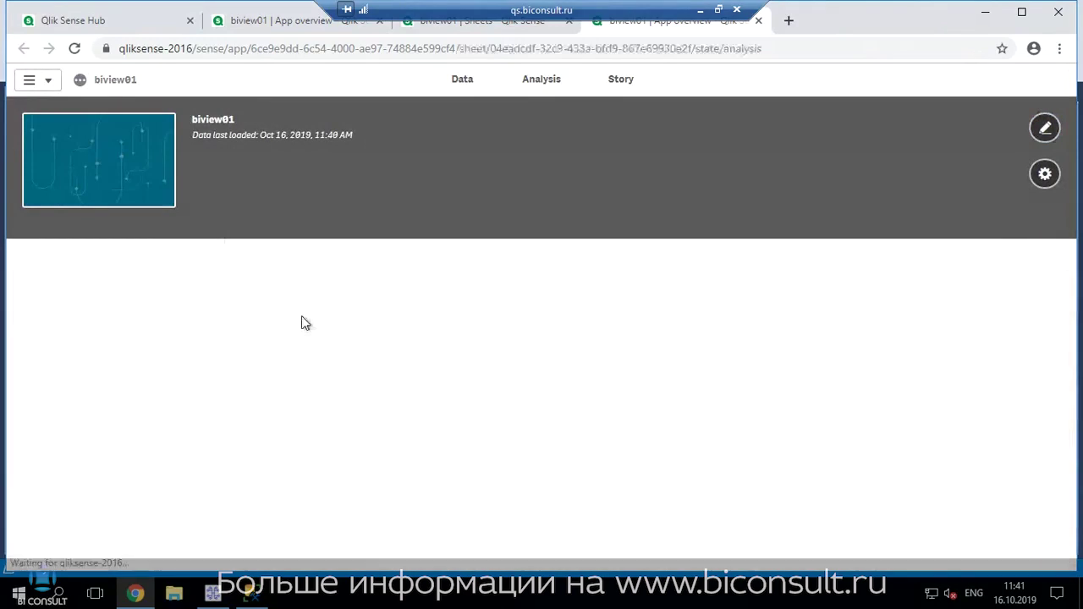
left_click(838, 83)
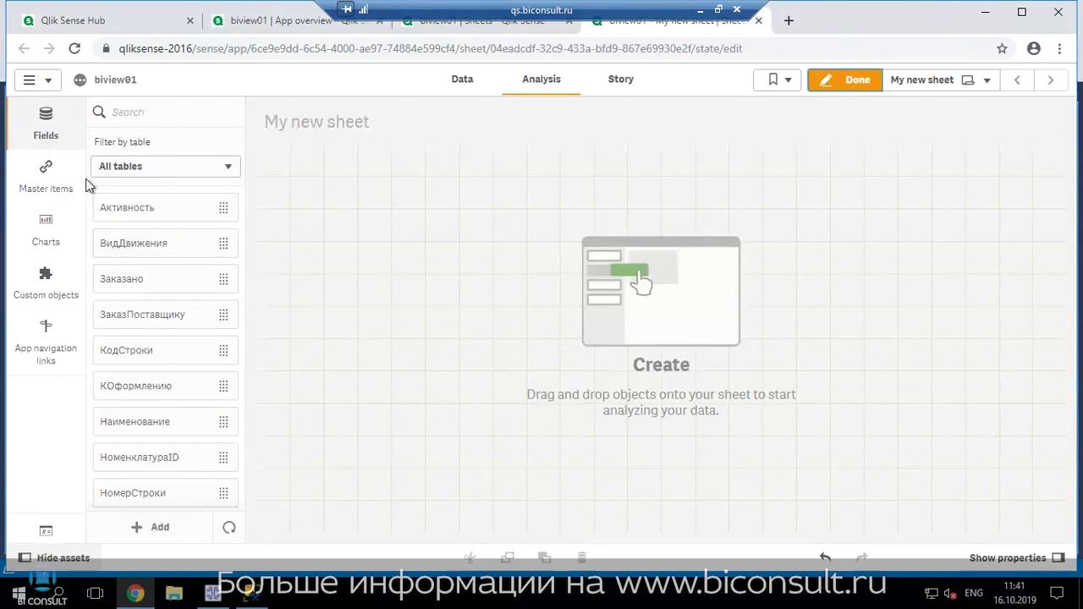
Place a bar chart in the upper part of the sheet and widen it to the full sheet width.
left_click(49, 242)
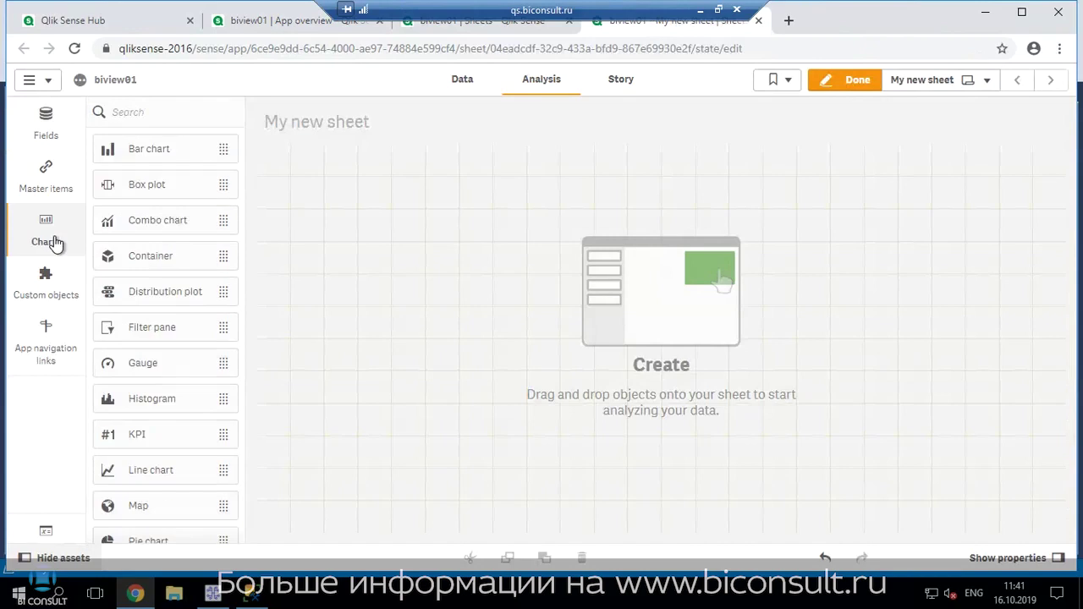
left_click_drag(149, 149, 440, 207)
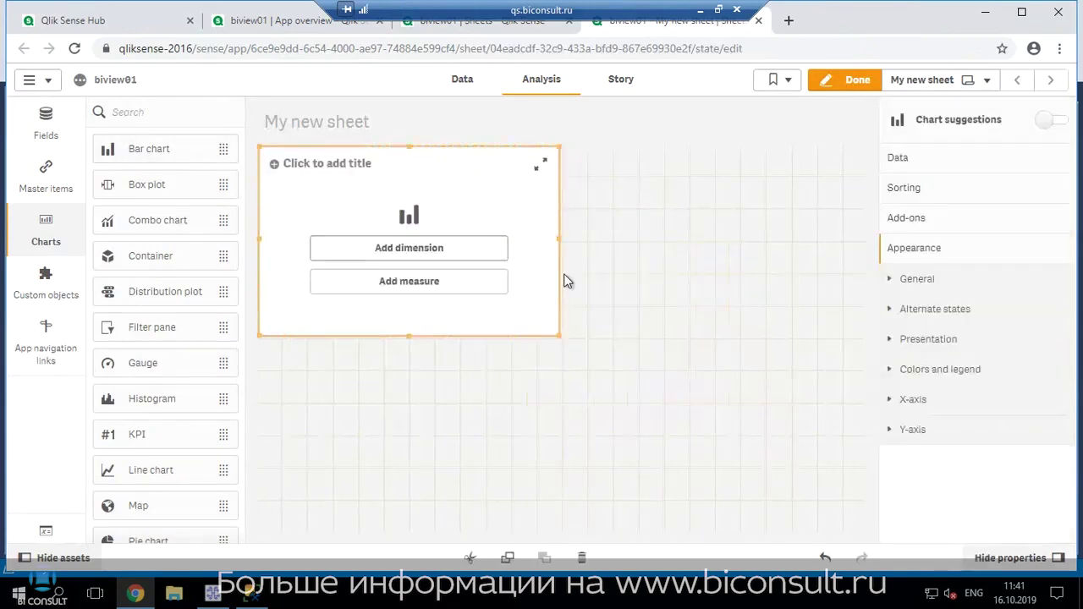
left_click_drag(559, 241, 876, 257)
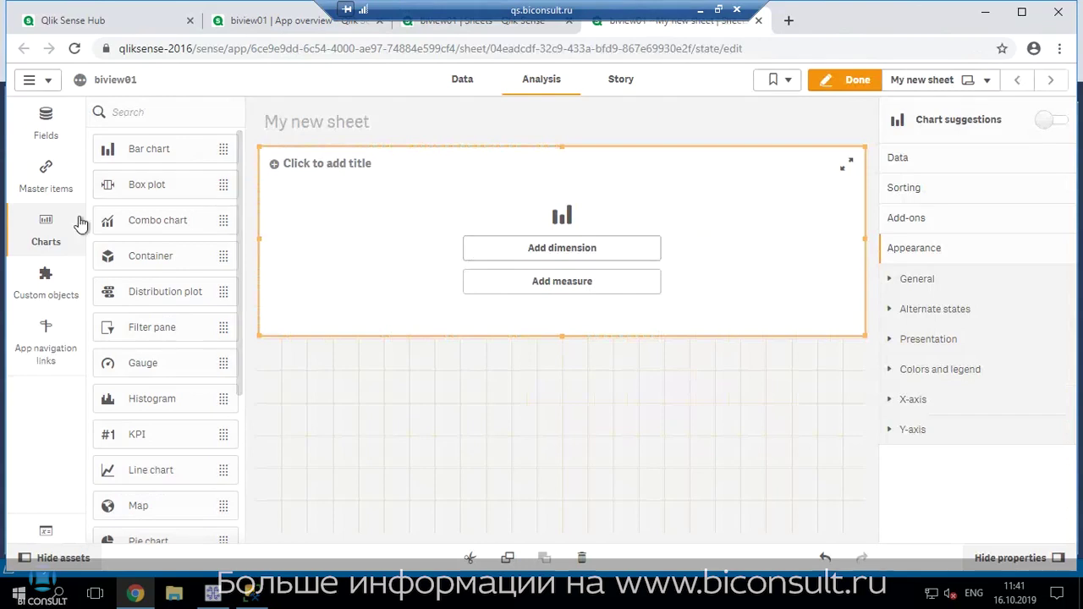
Give the bar chart the dimension Наименование and the measure Sum([Заказано]).
left_click(47, 127)
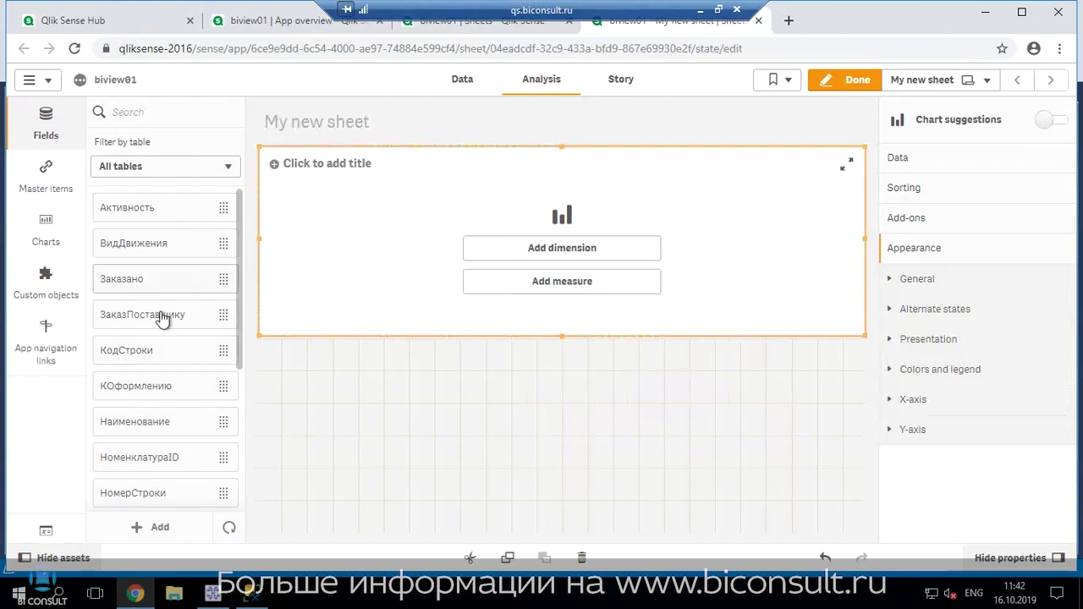
left_click_drag(169, 423, 576, 239)
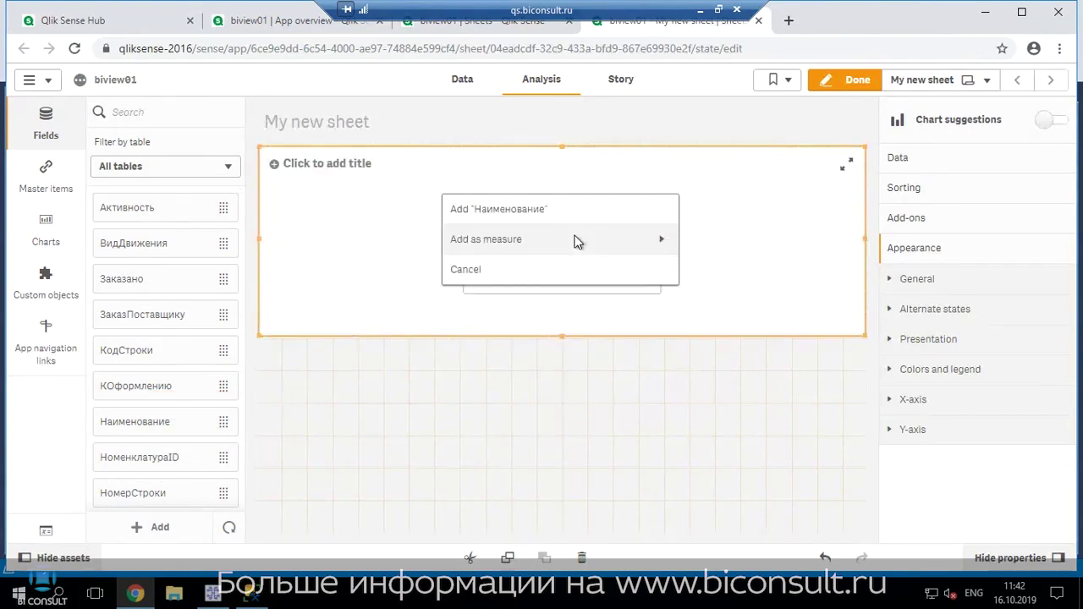
left_click(552, 218)
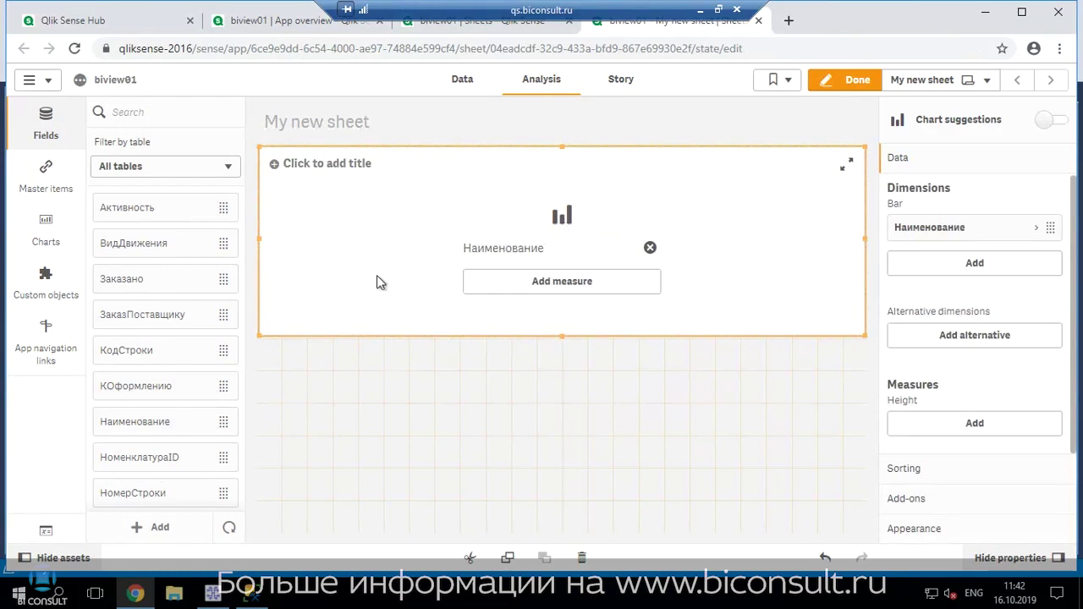
left_click_drag(234, 284, 567, 278)
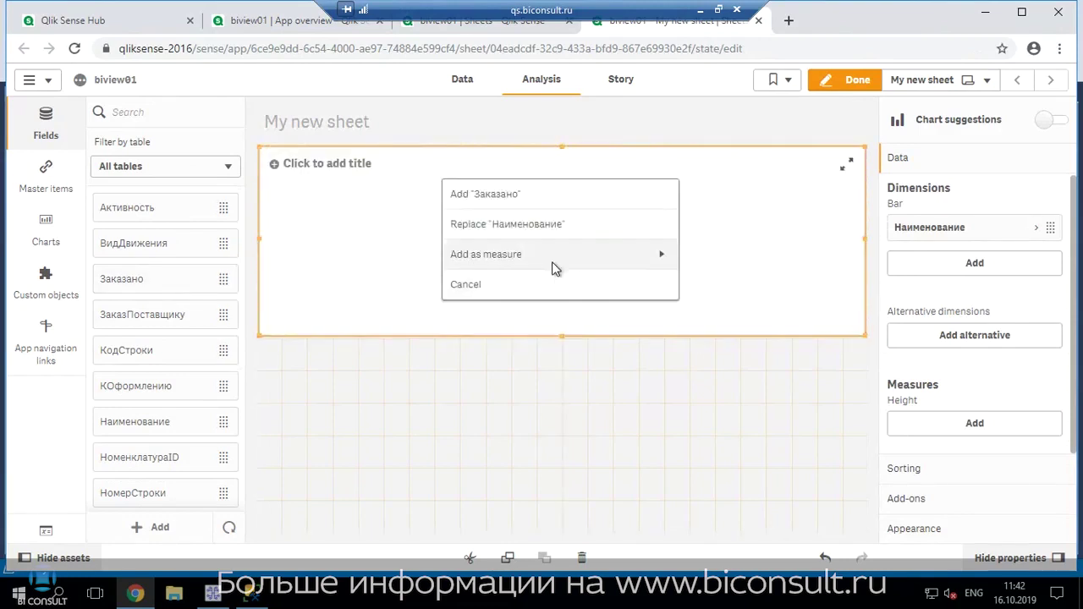
left_click(569, 257)
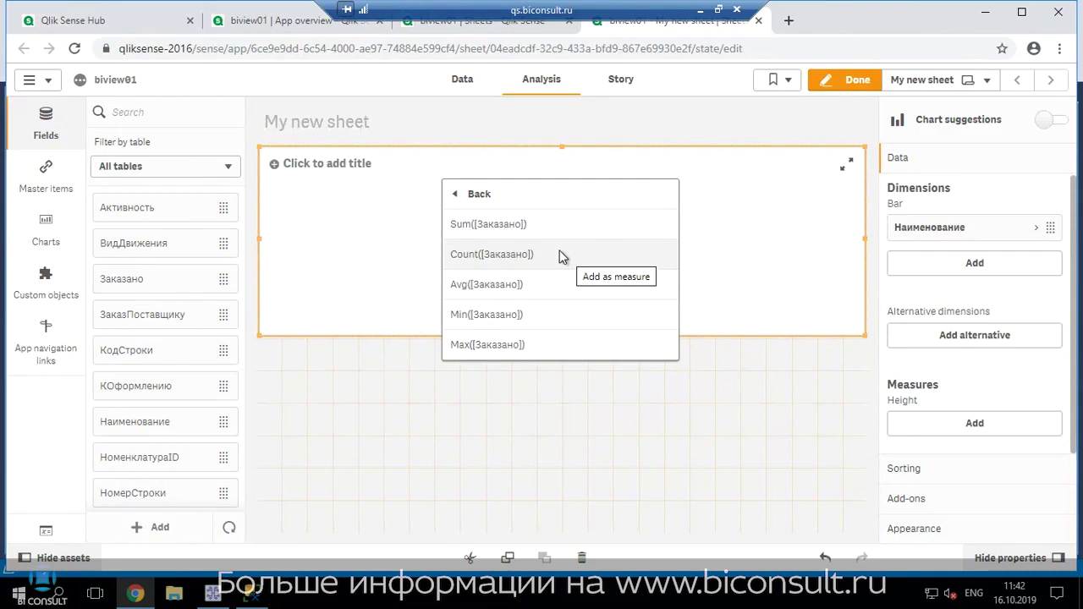
left_click(498, 225)
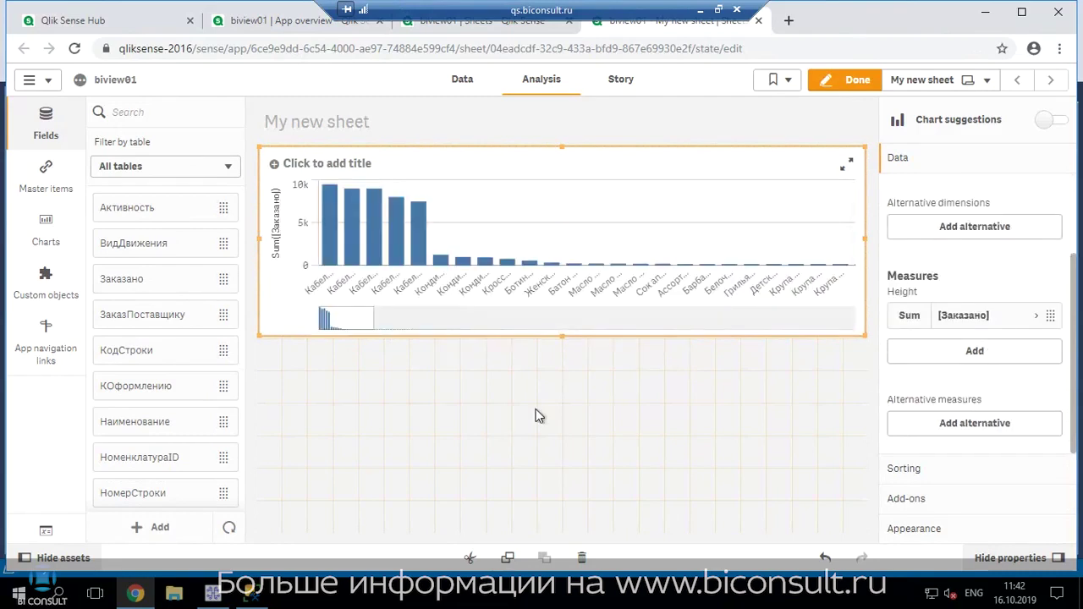
Leave edit mode, select several product names along the bar chart's axis, and clear the Наименование selection.
left_click(853, 81)
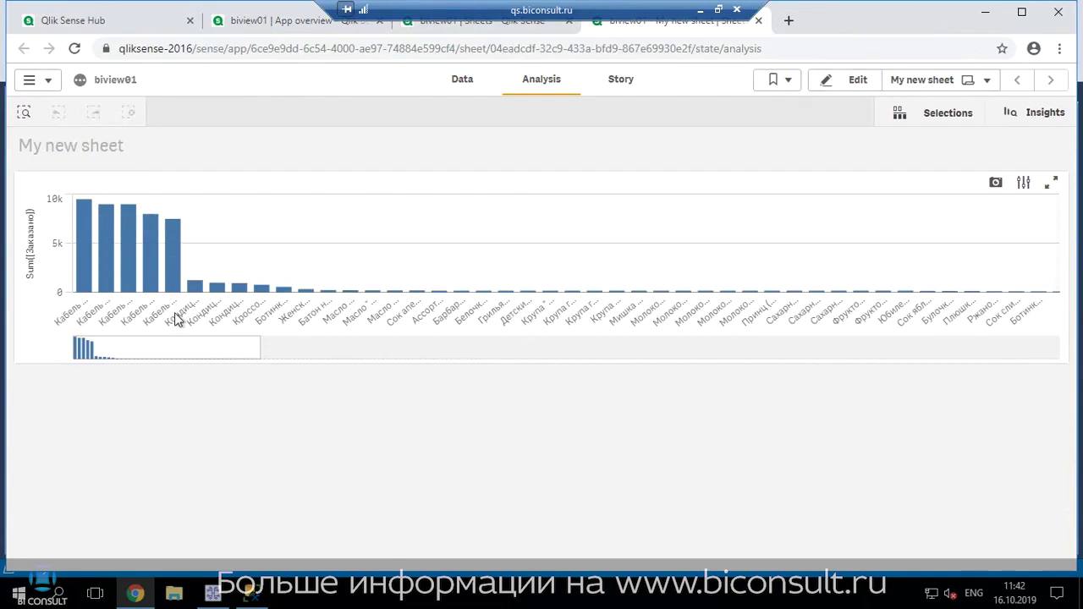
left_click_drag(176, 317, 100, 314)
left_click(1048, 159)
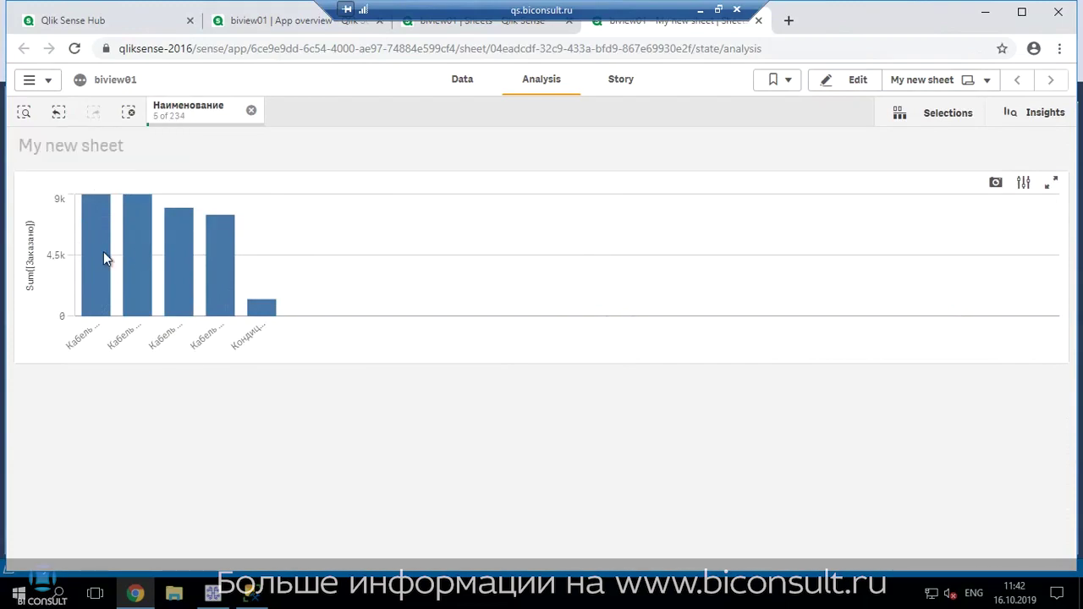
mouse_move(98, 254)
left_click(252, 113)
Return to editing the sheet and add a table below the bar chart with Наименование as its dimension.
left_click(851, 80)
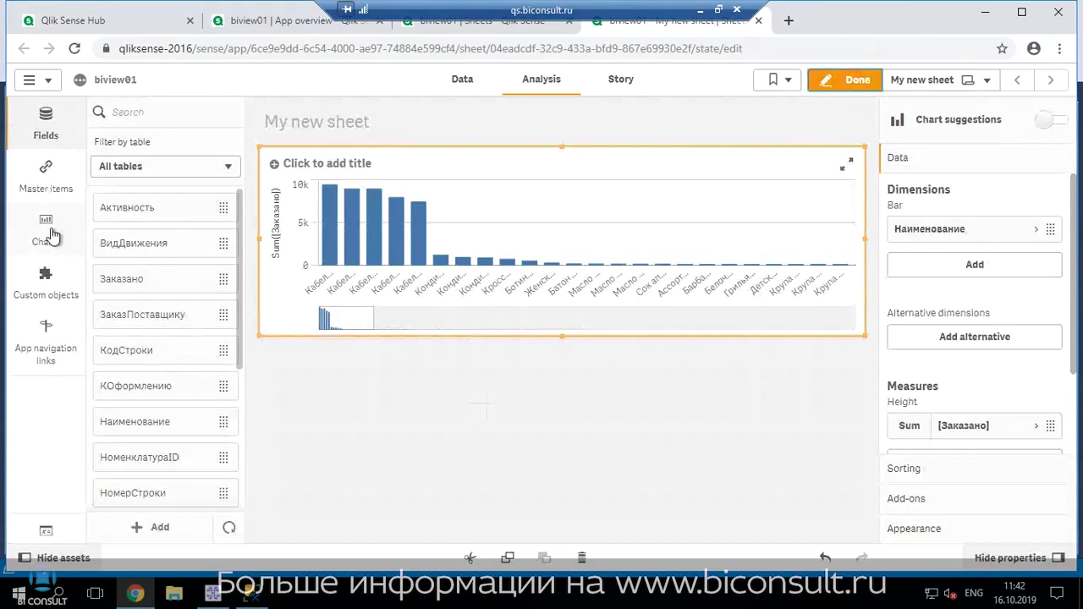
left_click(48, 232)
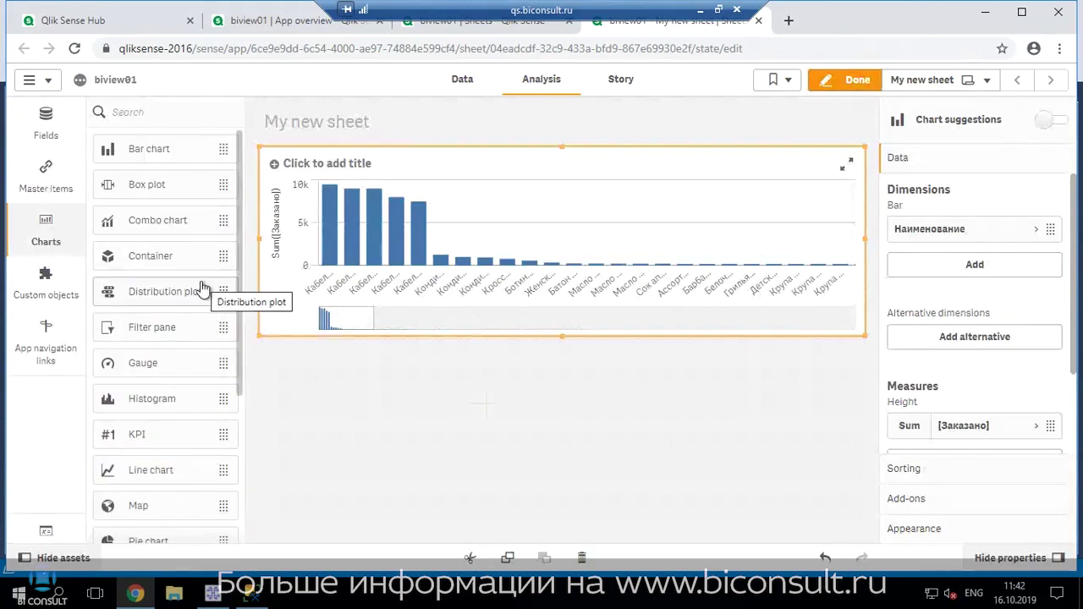
scroll(198, 290, "down", 3)
scroll(197, 290, "down", 2)
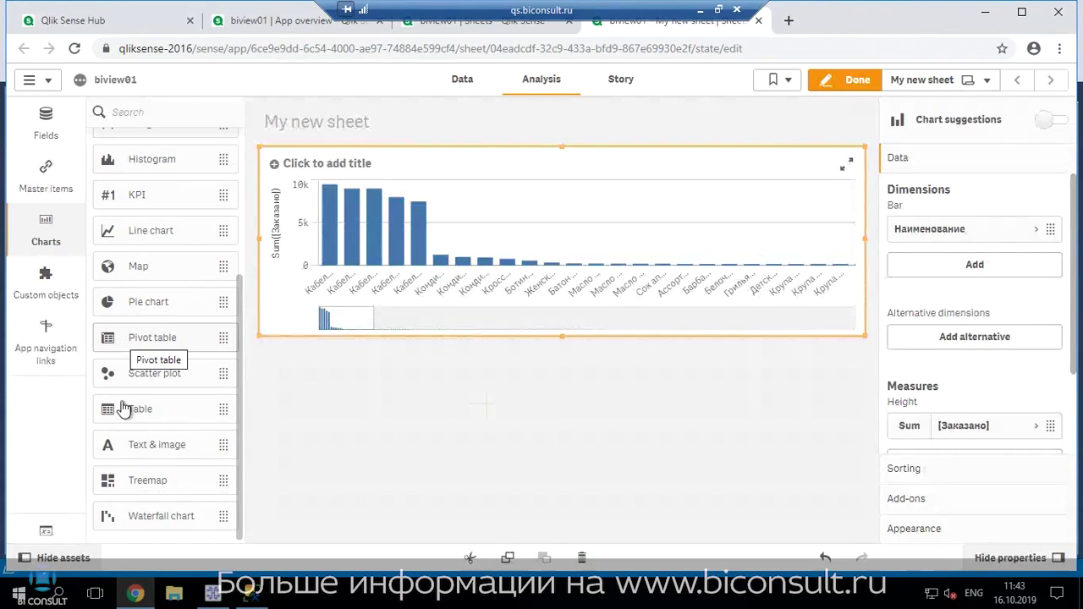
left_click_drag(108, 408, 443, 413)
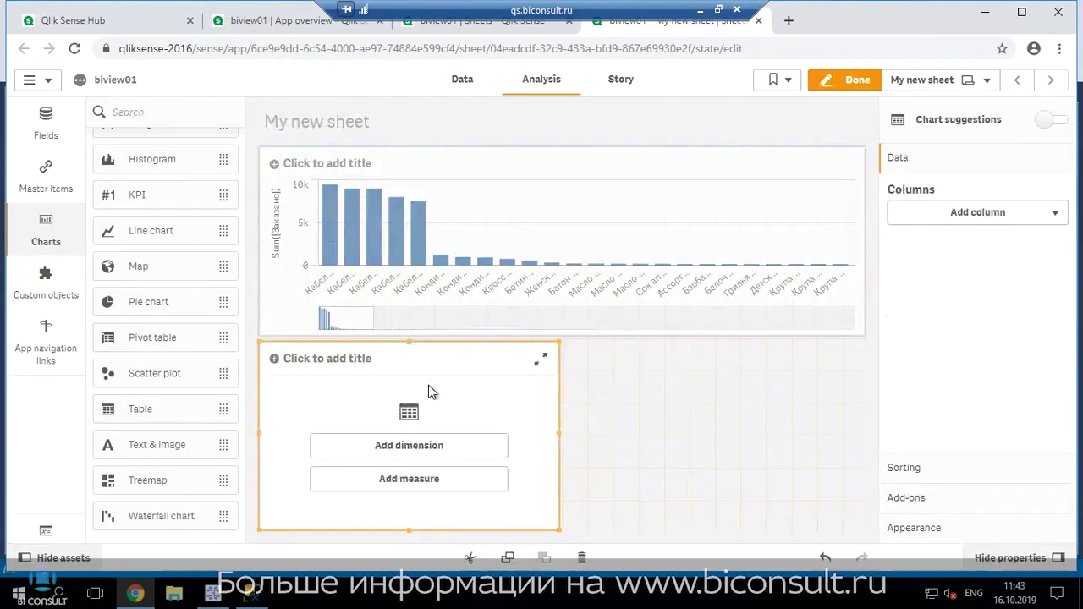
left_click(48, 125)
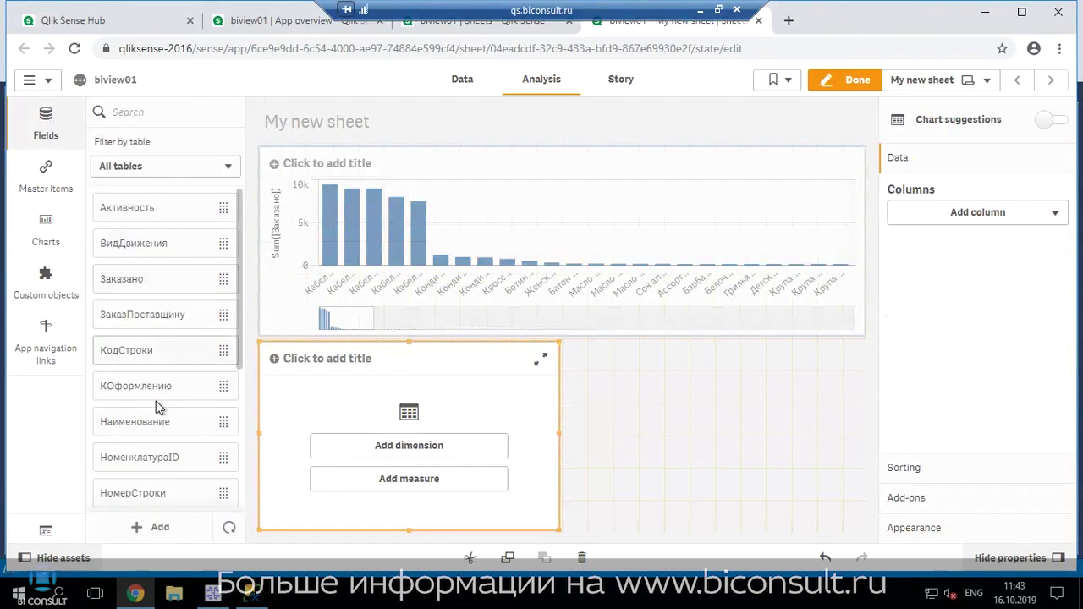
left_click_drag(291, 440, 404, 443)
left_click(359, 405)
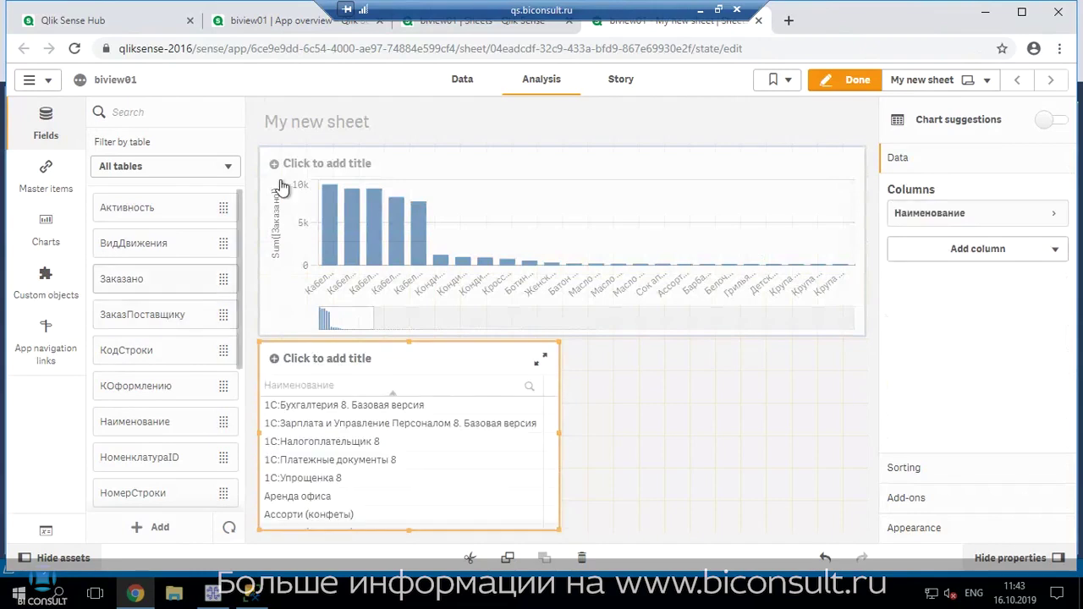
Consult the data model, add Склад as a second table column, and widen the table to the full sheet width.
left_click(430, 27)
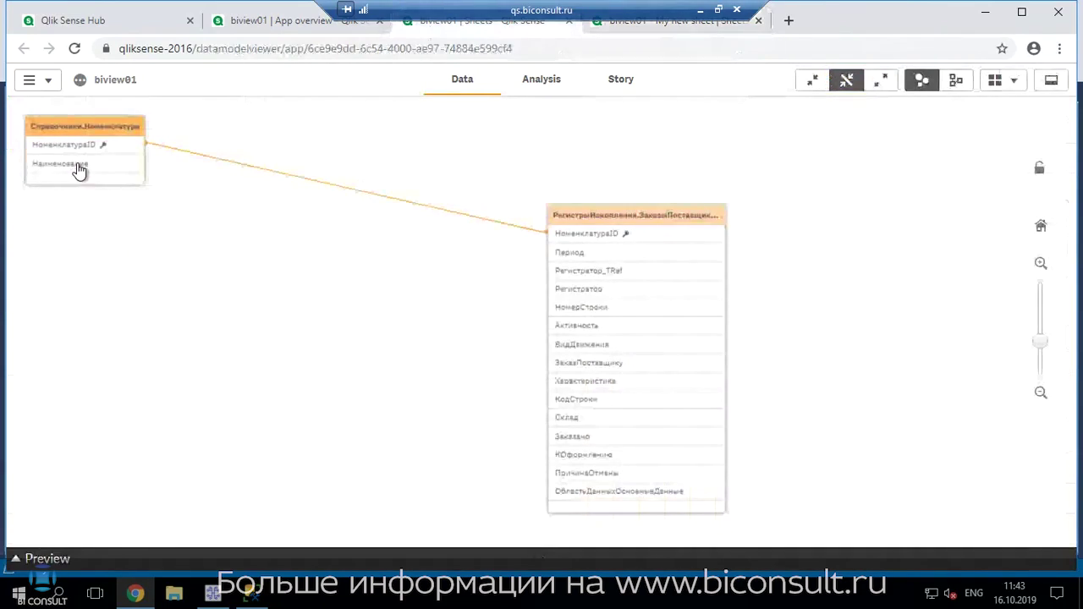
left_click(647, 25)
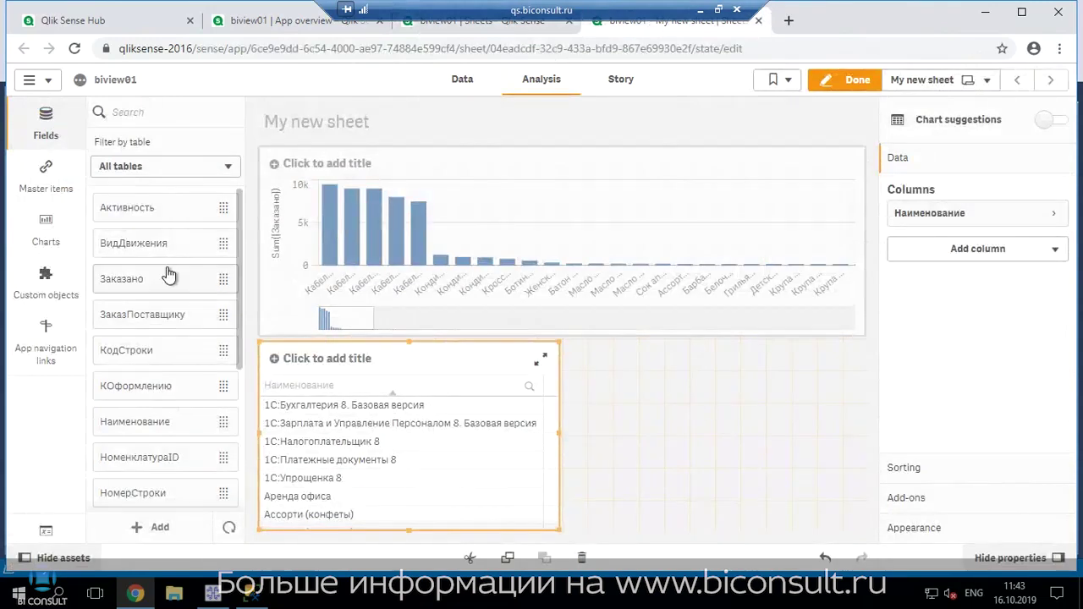
scroll(169, 273, "down", 2)
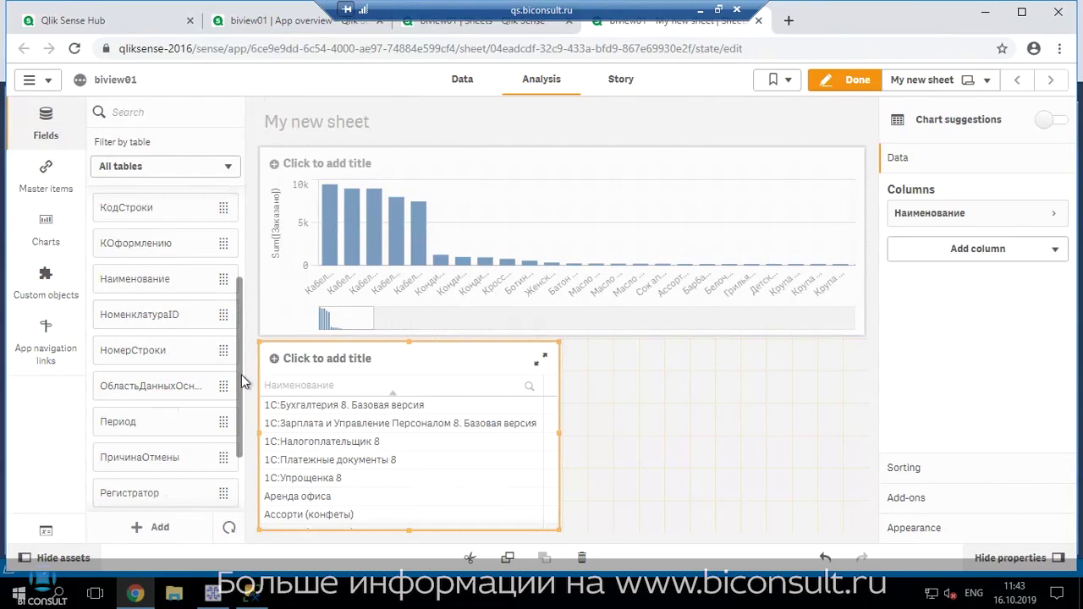
scroll(246, 427, "down", 3)
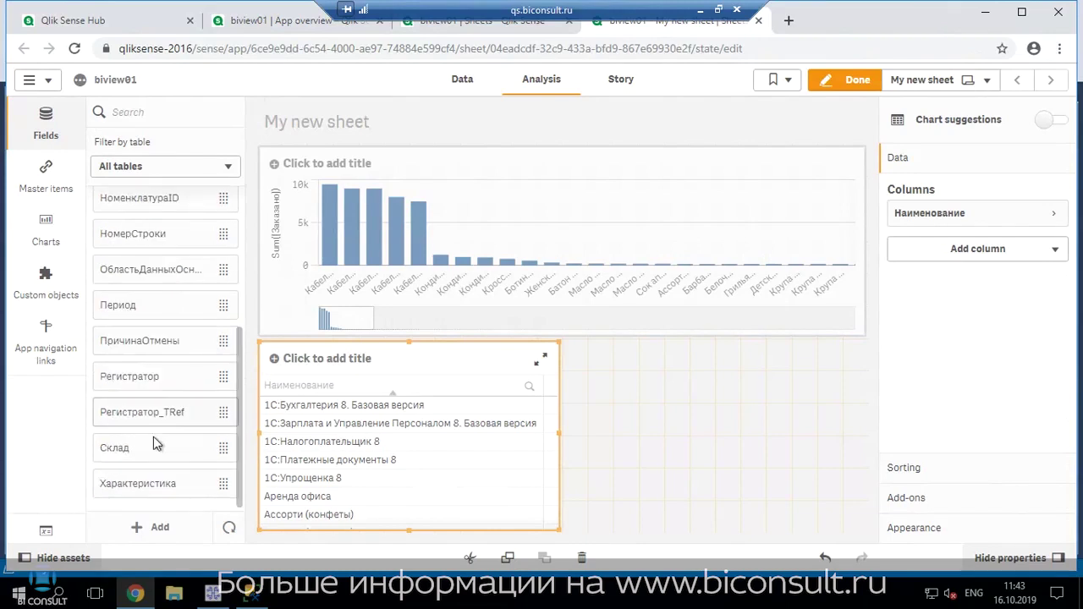
left_click_drag(227, 447, 449, 439)
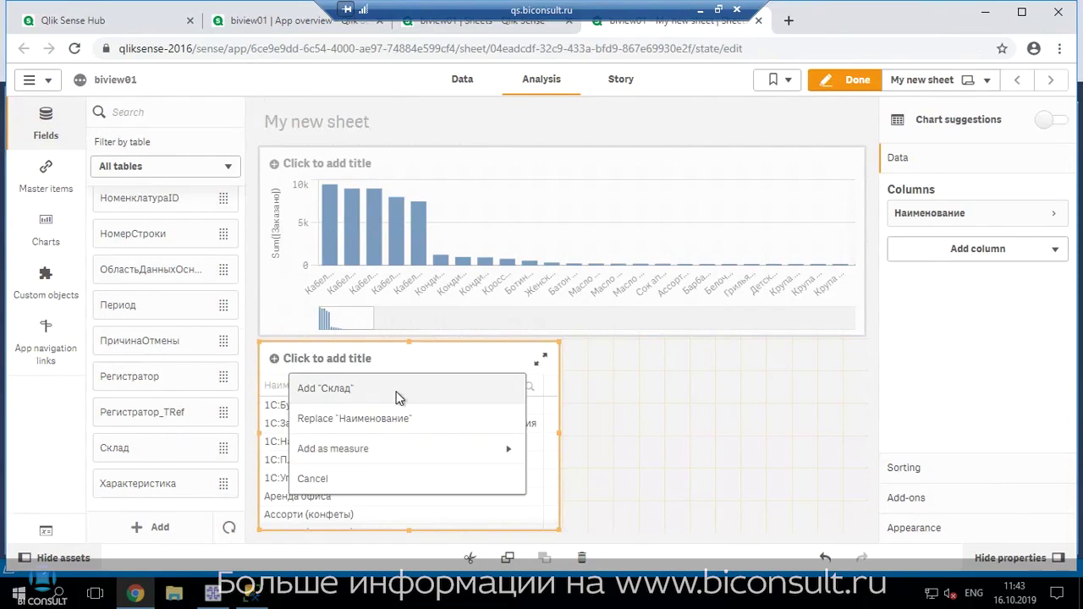
left_click(398, 393)
left_click_drag(559, 435, 883, 455)
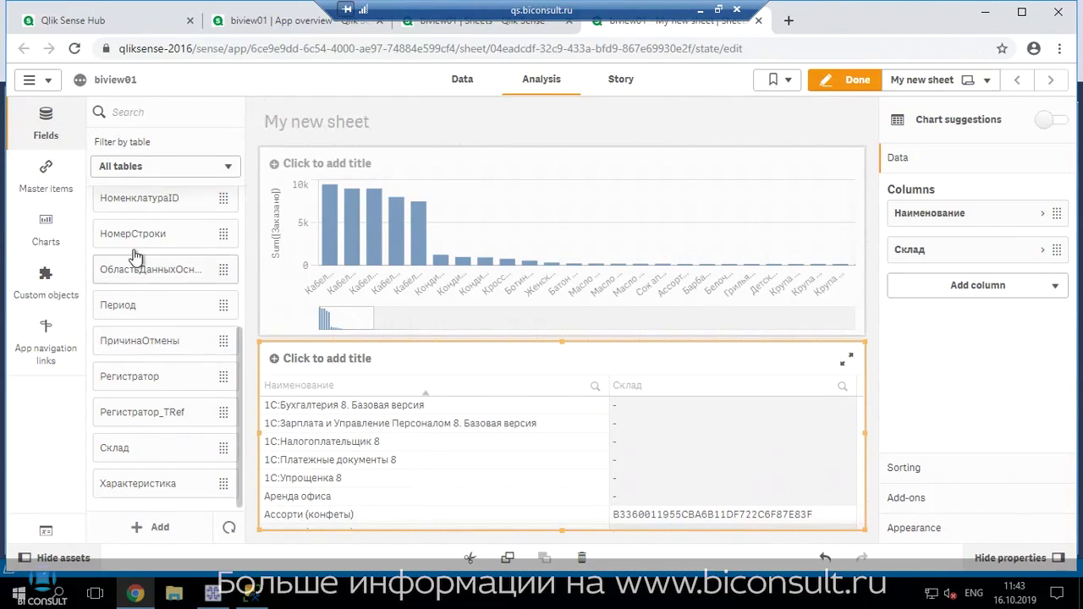
Add Sum([Заказано]) as a measure to the table and finish editing the sheet.
scroll(135, 258, "up", 3)
left_click_drag(144, 289, 649, 435)
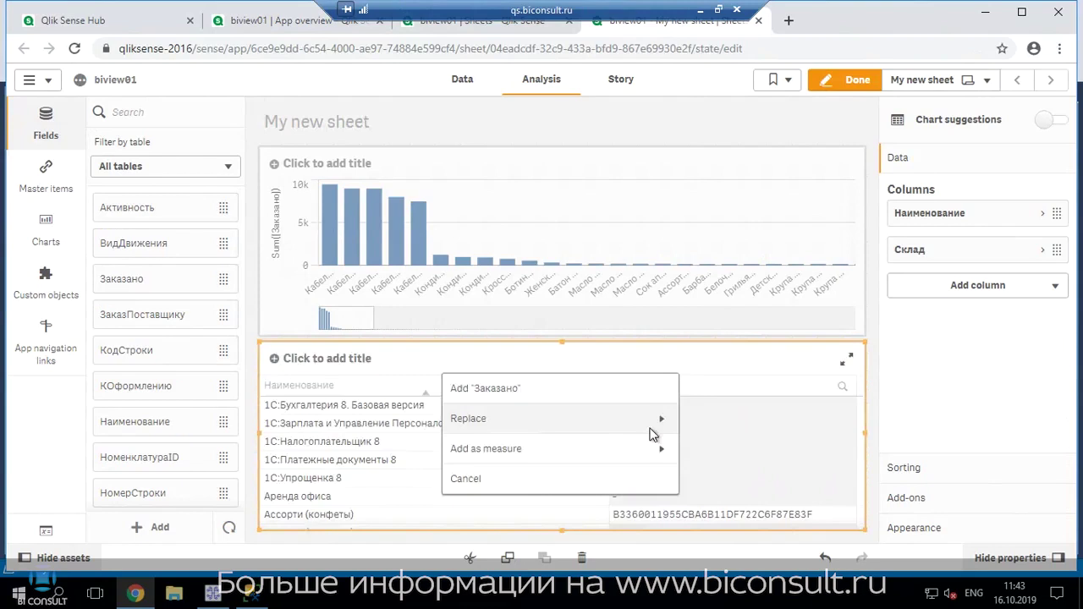
left_click(575, 454)
left_click(507, 423)
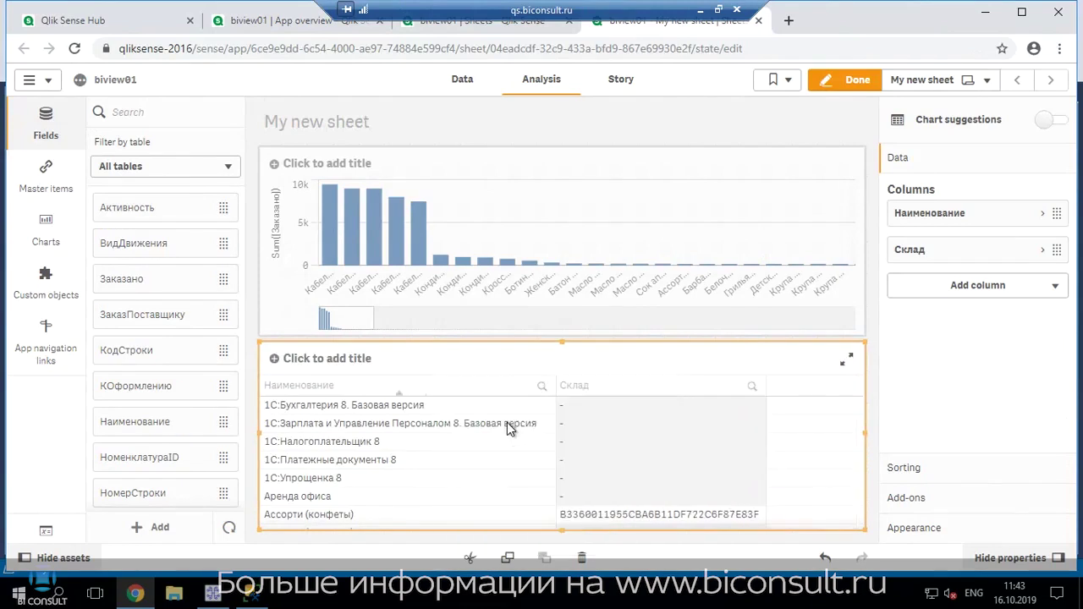
left_click(849, 79)
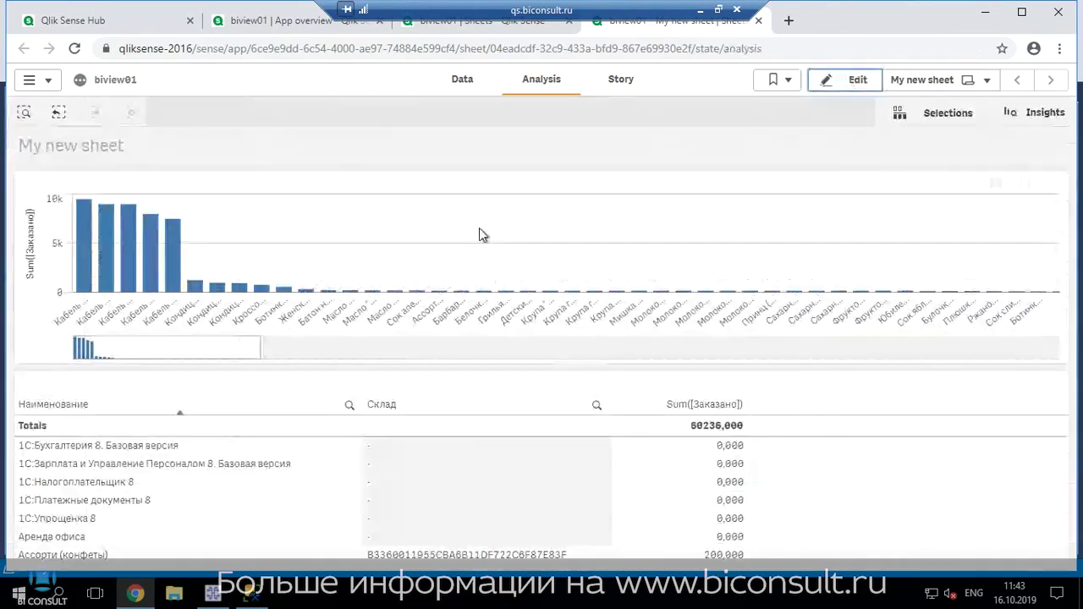
Examine the Наименование, Склад and Sum([Заказано]) values down the table's rows.
scroll(484, 465, "down", 5)
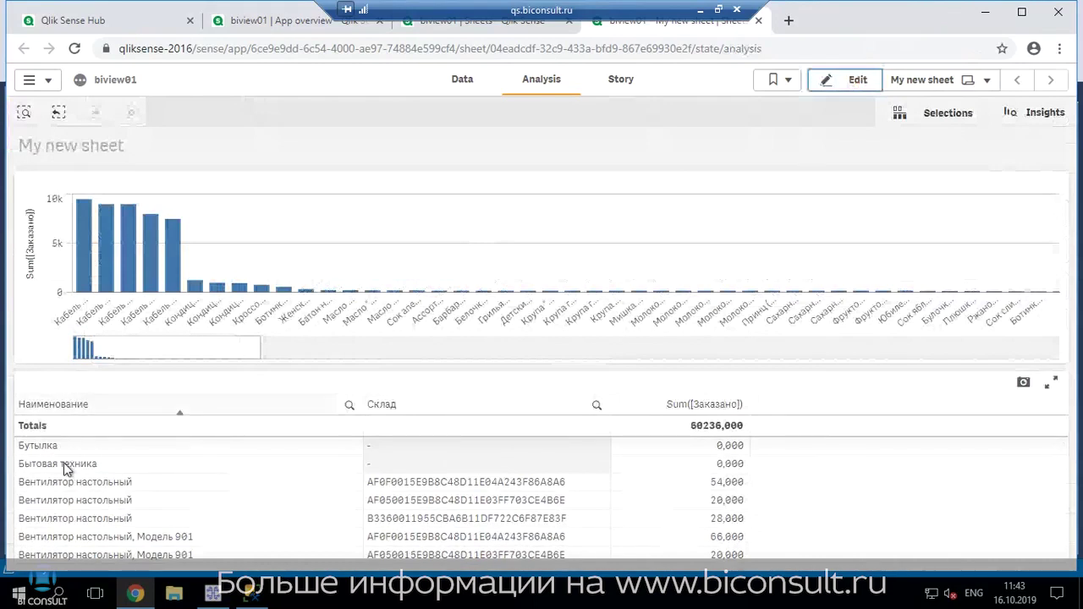
scroll(72, 474, "down", 3)
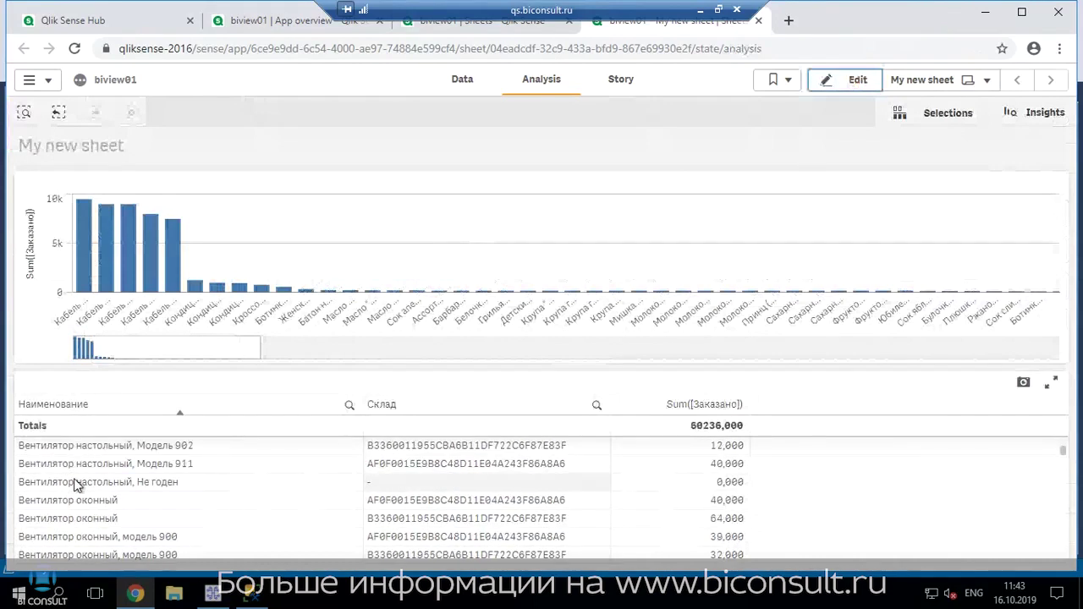
scroll(75, 479, "down", 3)
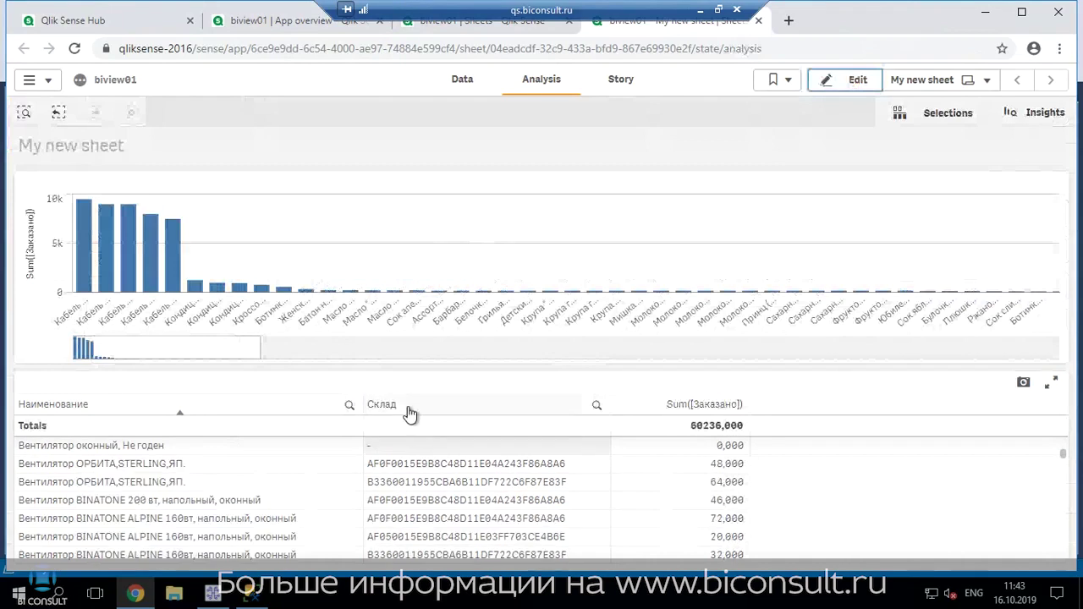
scroll(424, 446, "down", 4)
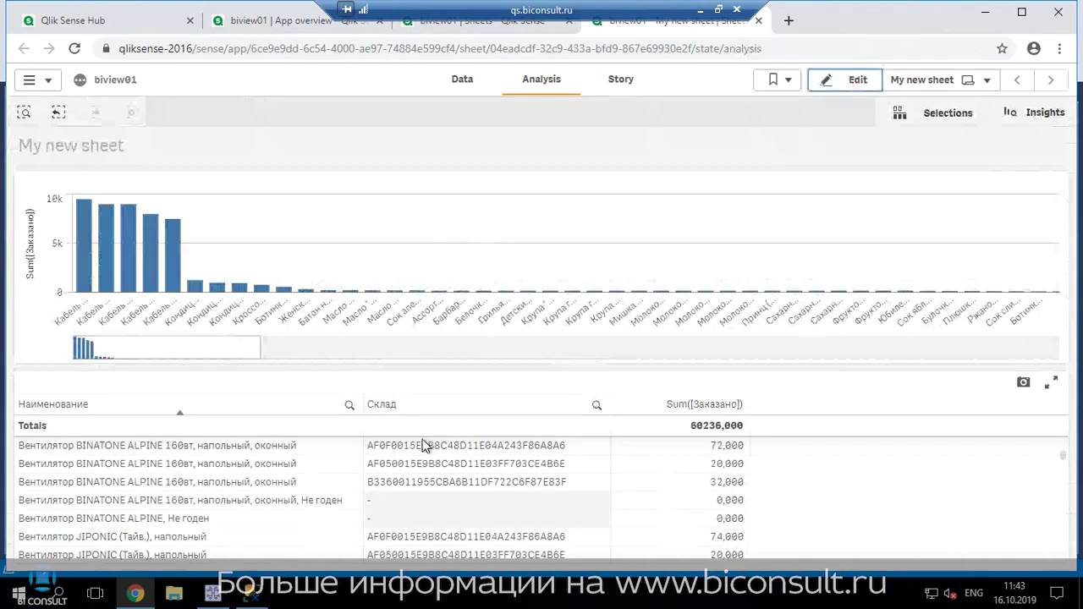
Compare the Склад identifiers and ordered quantities across the table's Вентилятор rows.
scroll(419, 501, "up", 3)
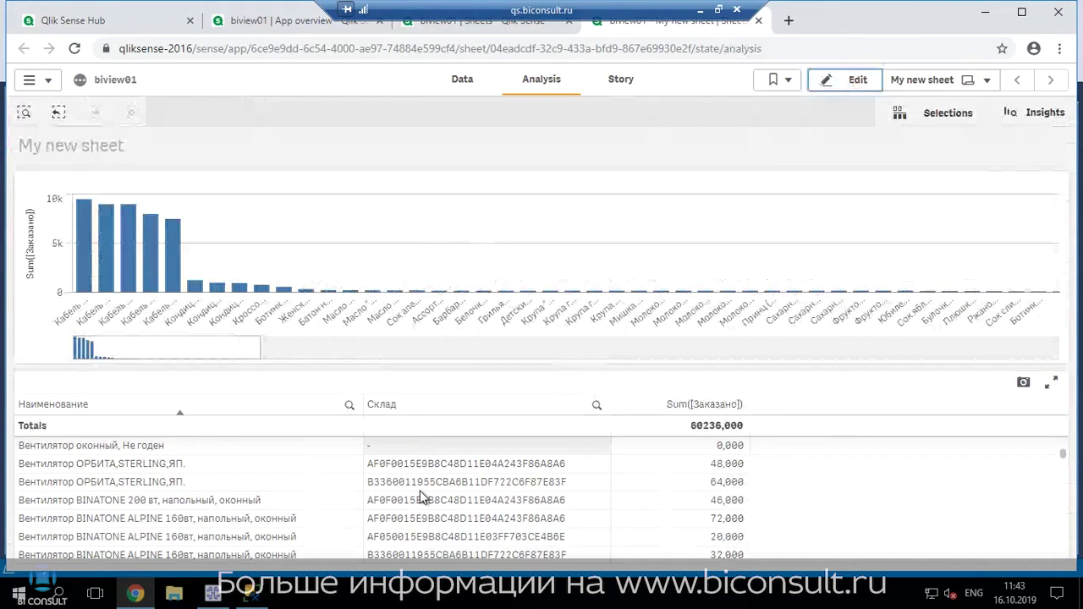
scroll(428, 489, "down", 3)
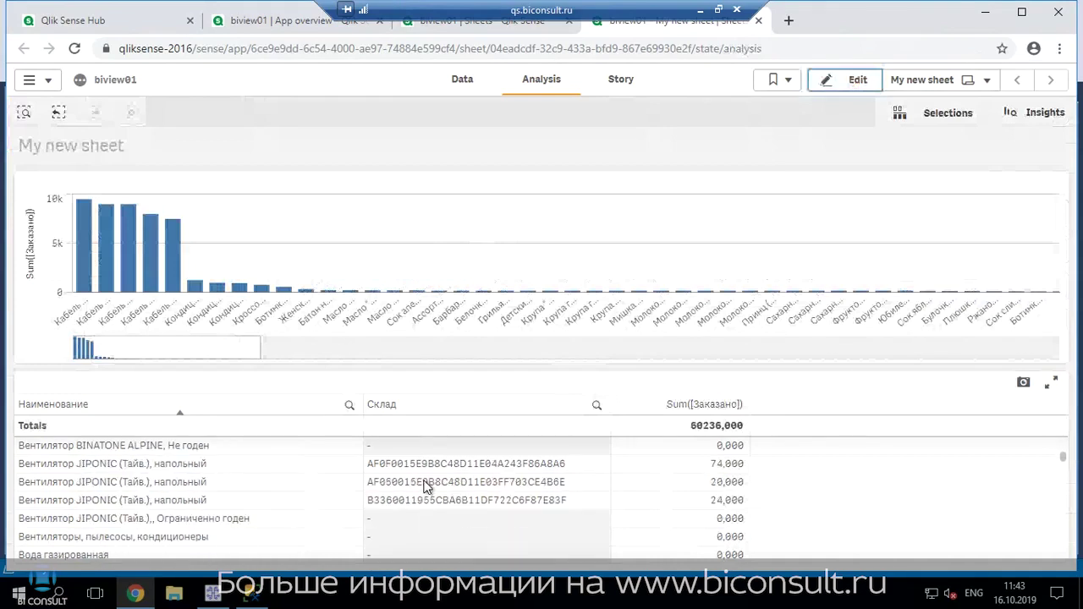
scroll(432, 482, "down", 4)
scroll(433, 481, "up", 7)
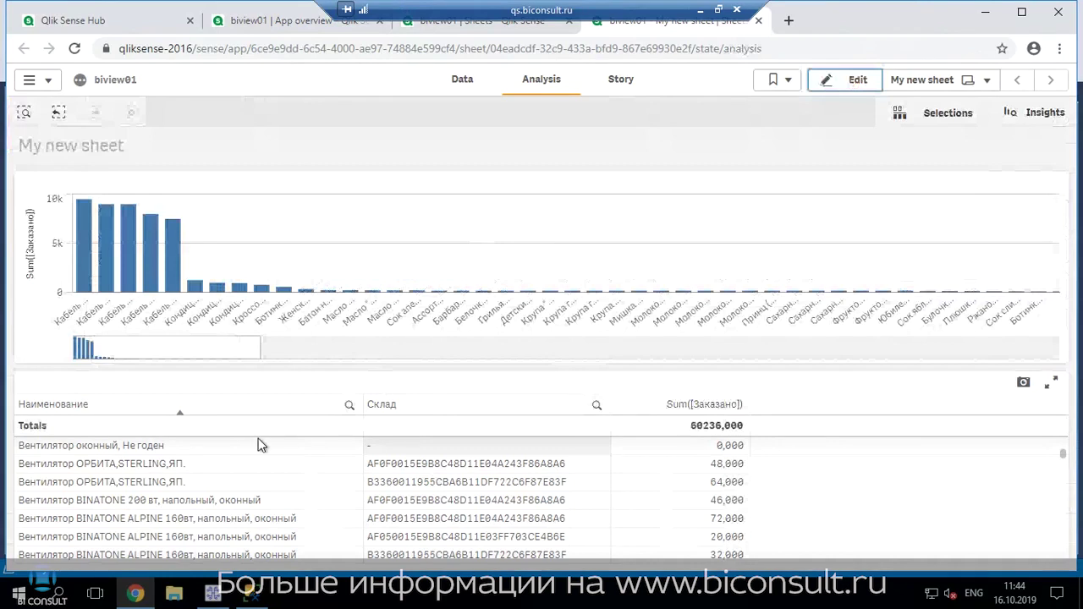
Switch to ATK_BiView and view the available project types.
mouse_move(246, 597)
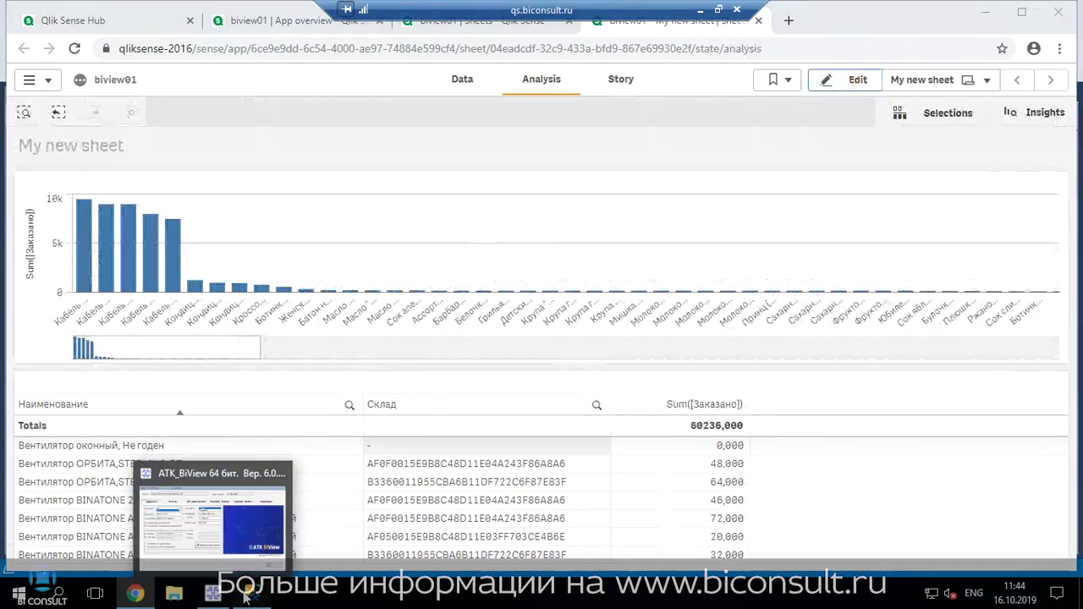
left_click(247, 597)
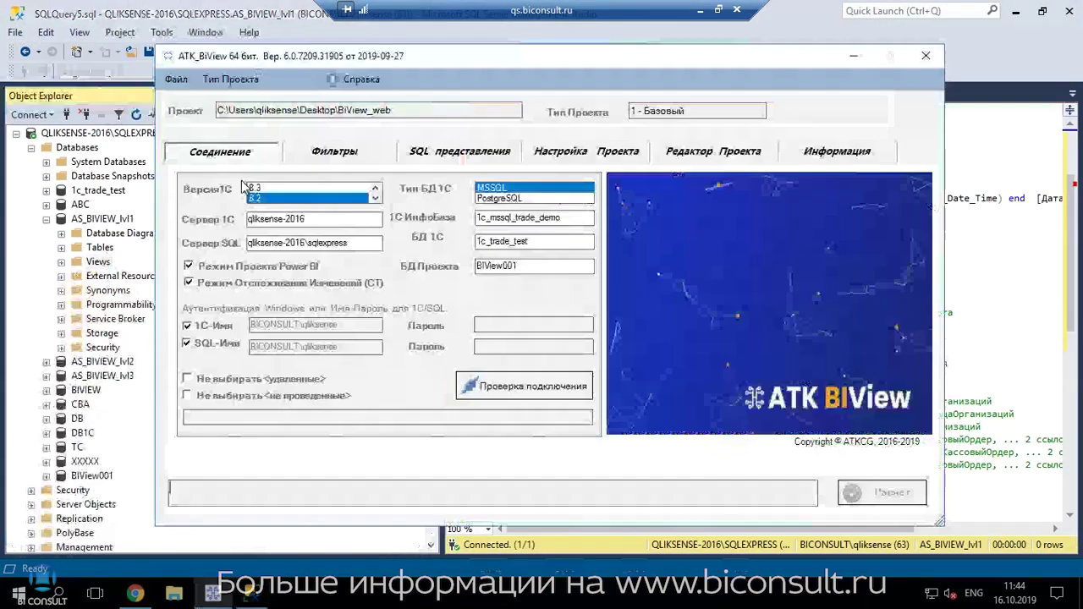
left_click(230, 79)
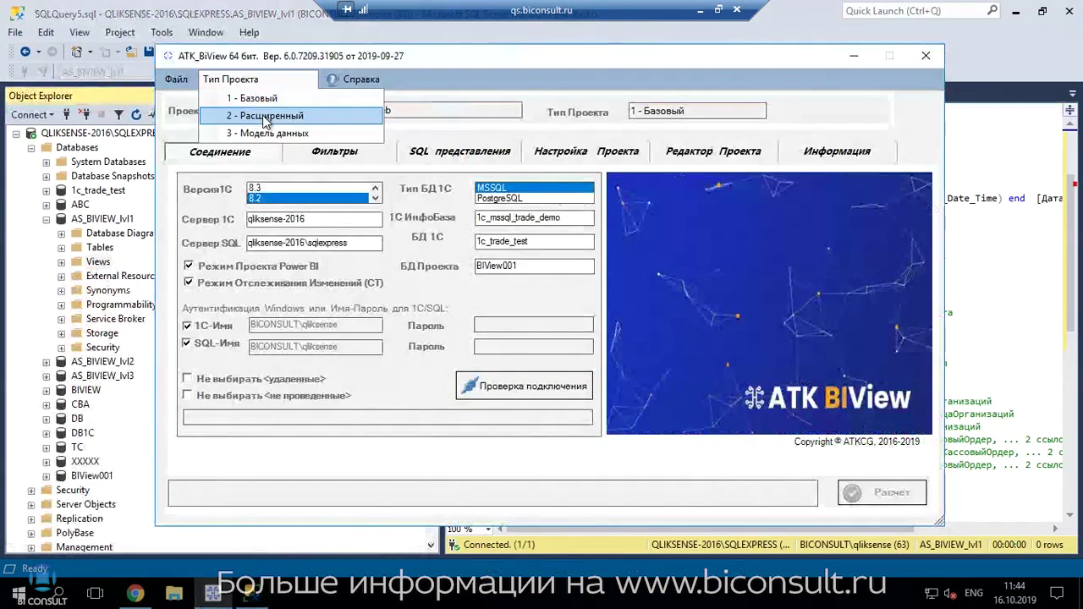
Switch to SQL Server Management Studio, collapse the AS_BIVIEW_lvl1 database, and list the views of AS_BIVIEW_lvl2.
left_click(181, 17)
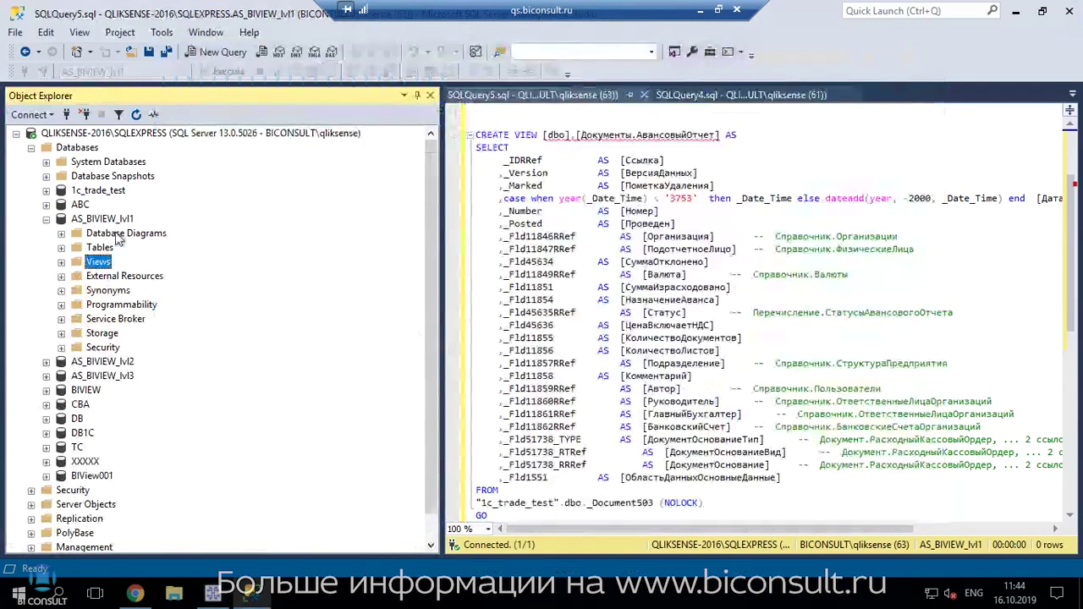
left_click(45, 219)
left_click(46, 234)
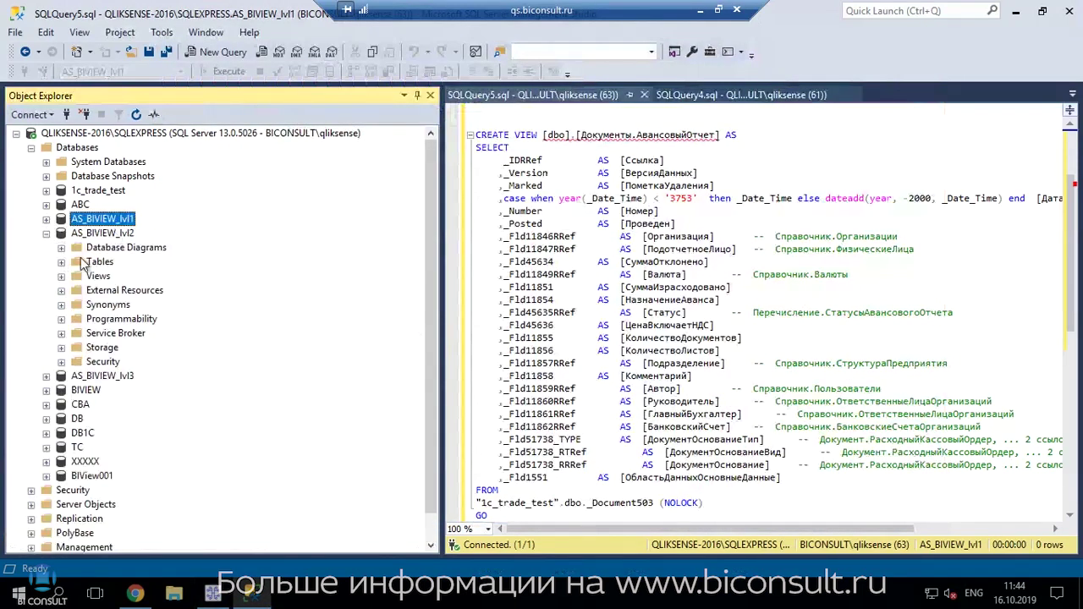
left_click(61, 276)
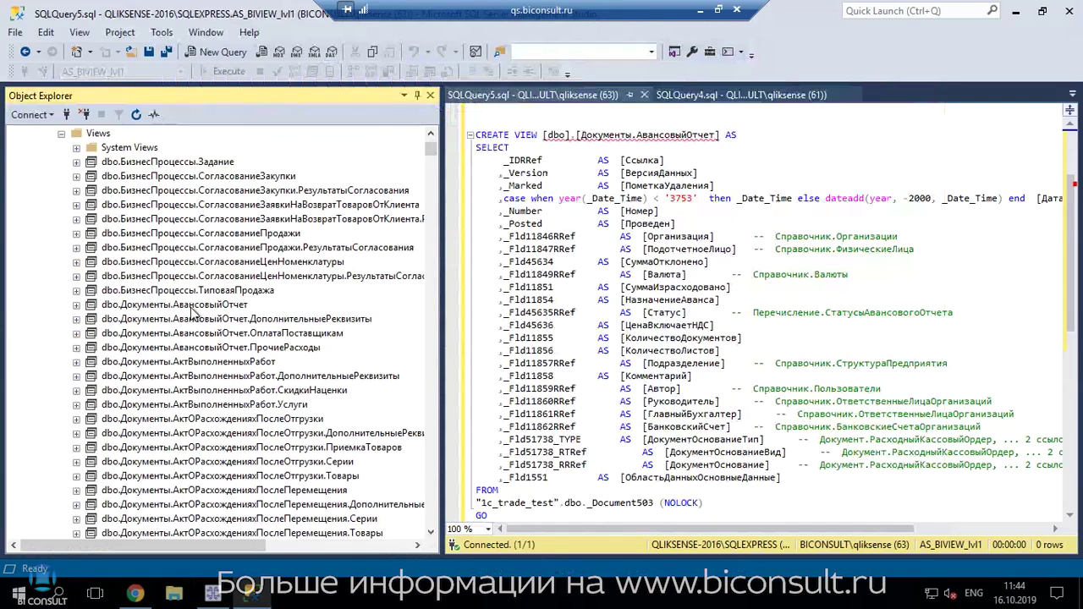
Query the top 1000 rows of the dbo.Документы.АвансовыйОтчет view and examine its ID and description columns across the results.
right_click(190, 305)
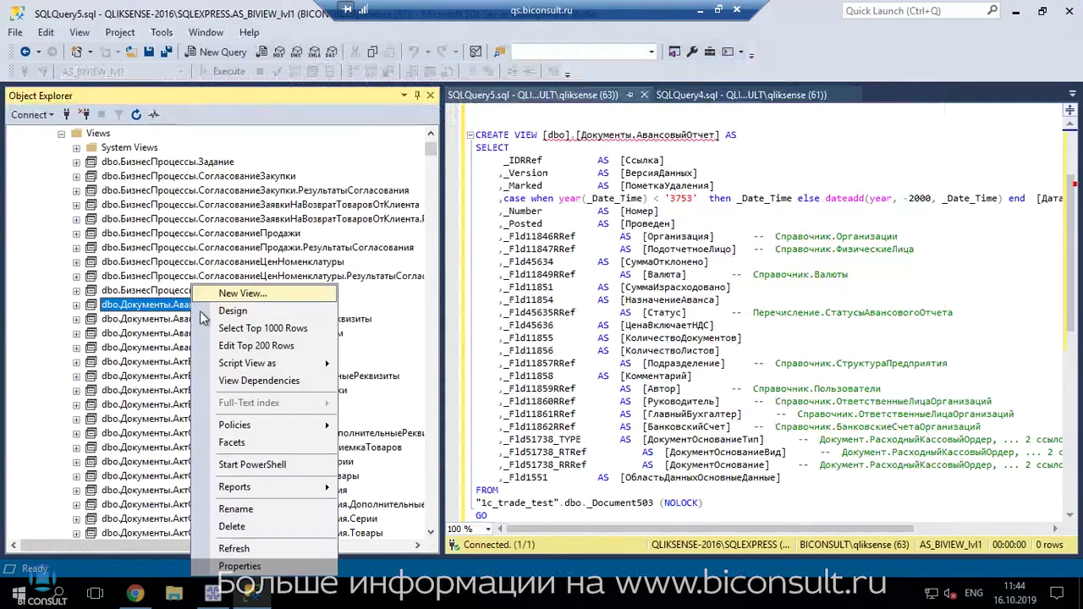
left_click(264, 329)
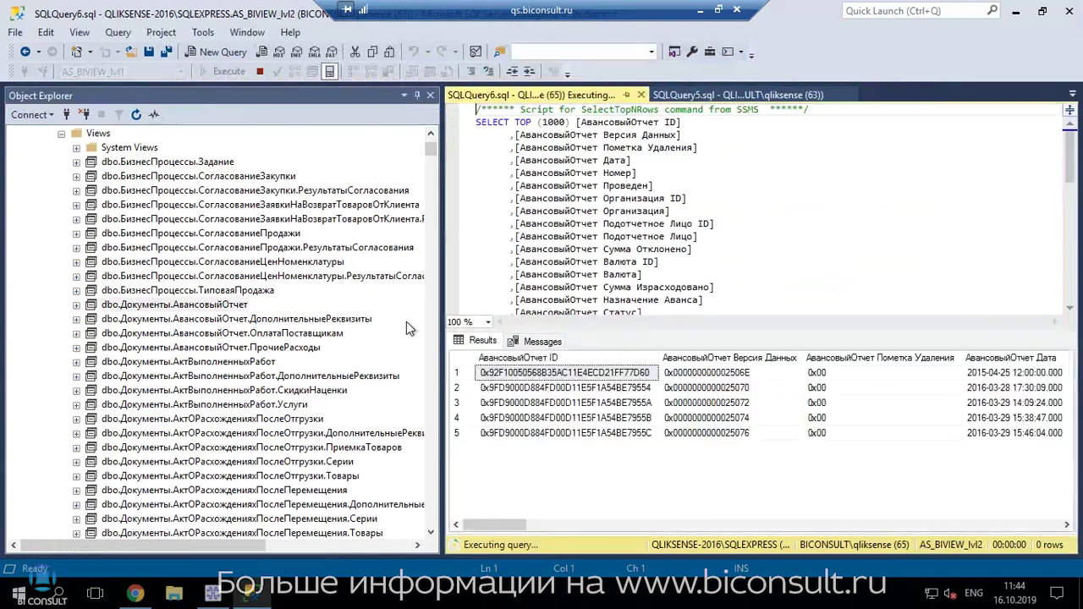
left_click(568, 525)
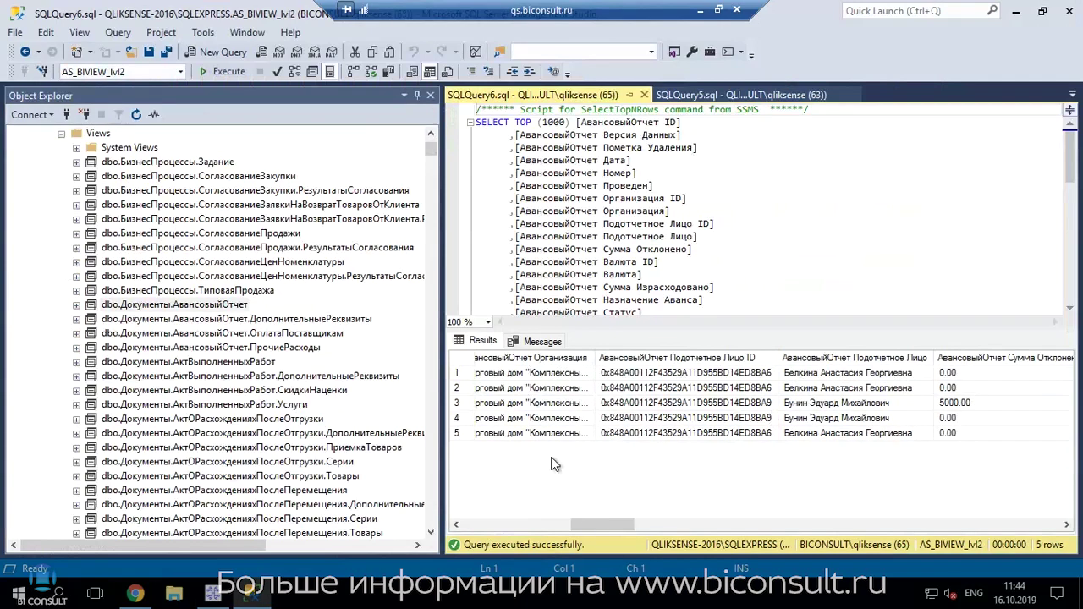
left_click_drag(580, 527, 565, 529)
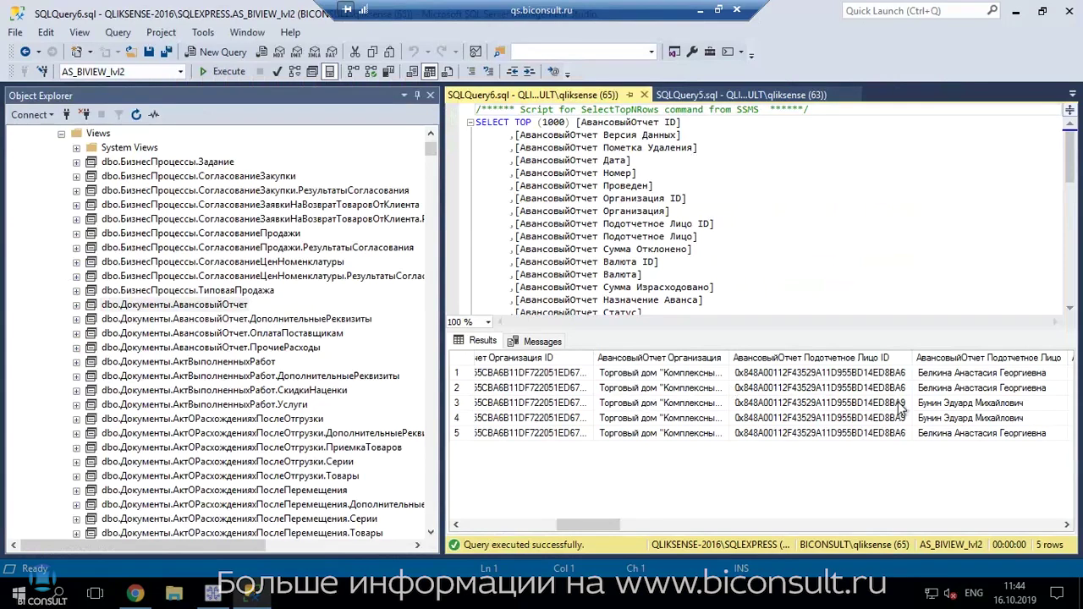
left_click_drag(593, 525, 800, 525)
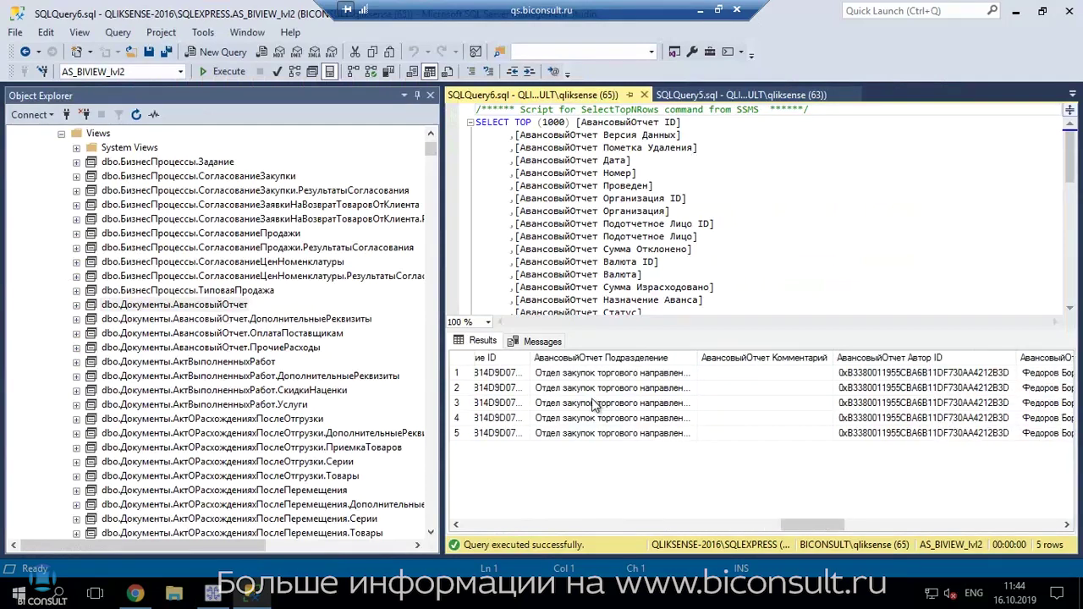
Script the dbo.Документы.АвансовыйОтчет view as a CREATE statement in a new query window.
left_click(194, 307)
right_click(195, 308)
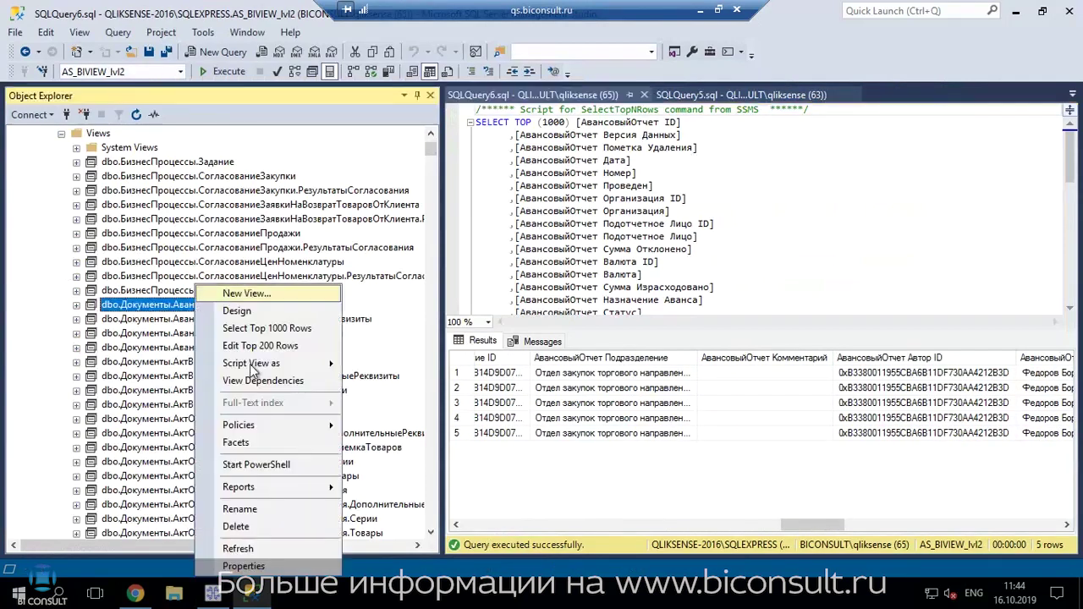
mouse_move(289, 362)
mouse_move(381, 369)
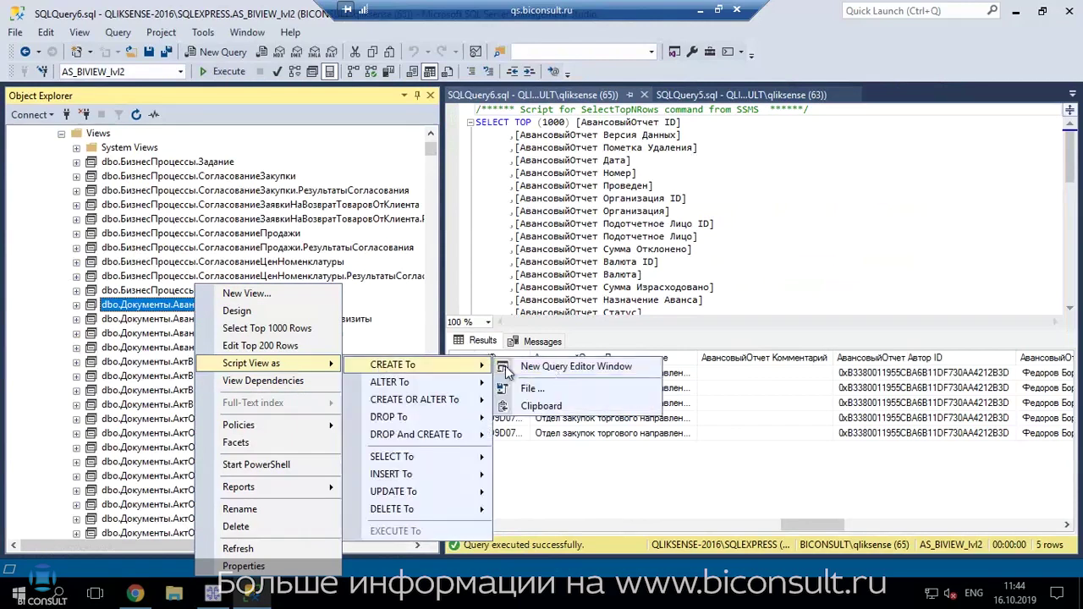
left_click(554, 369)
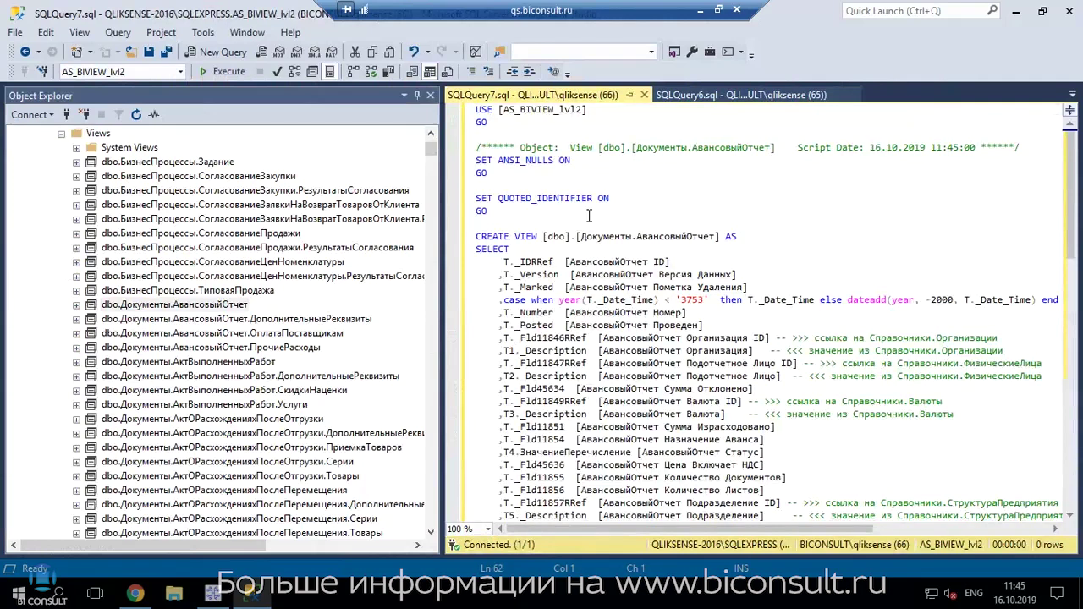
Read the CREATE VIEW script's field aliases and reference comments down to its joins.
scroll(589, 215, "down", 1)
mouse_move(563, 203)
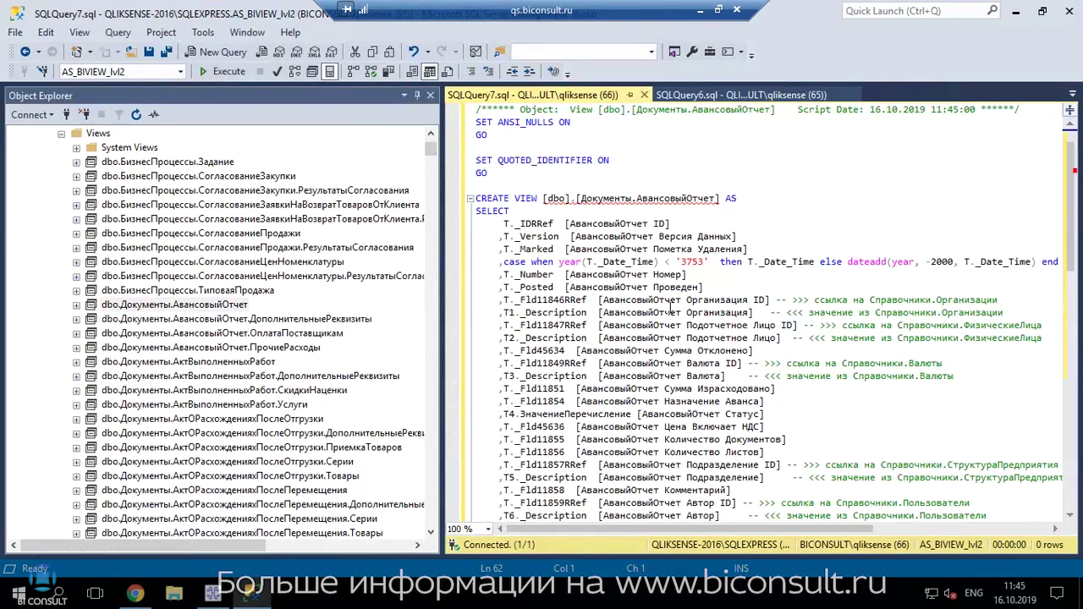
scroll(671, 303, "down", 2)
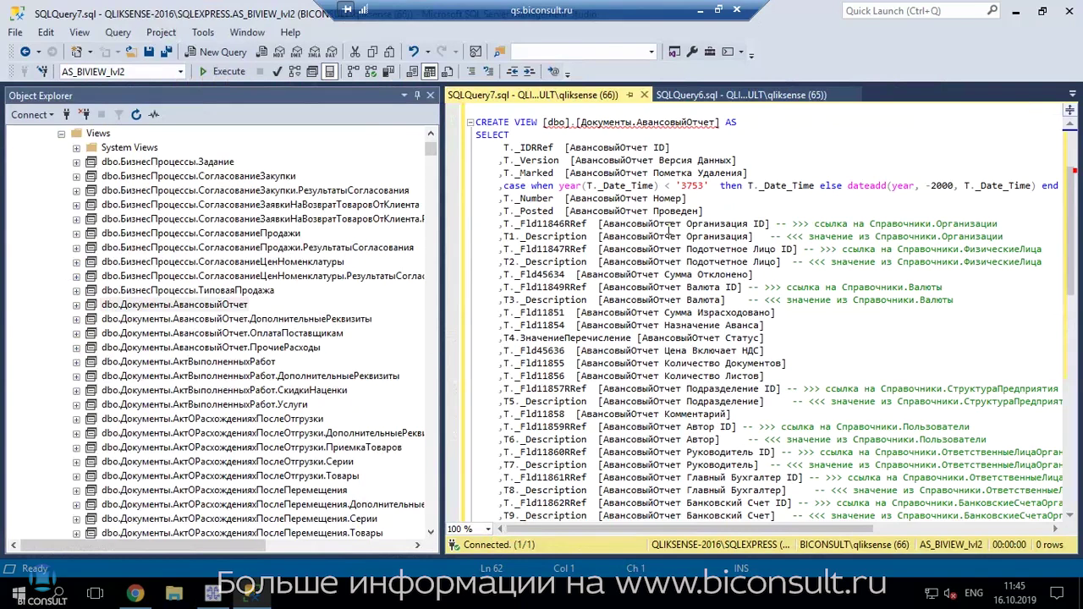
scroll(670, 230, "down", 1)
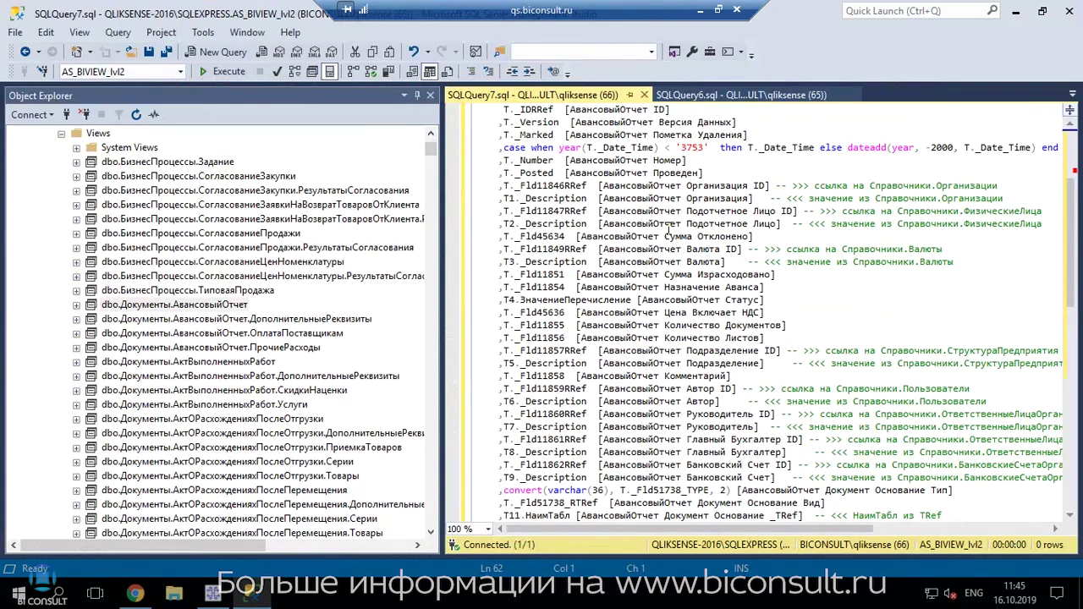
scroll(670, 229, "down", 1)
scroll(693, 242, "down", 4)
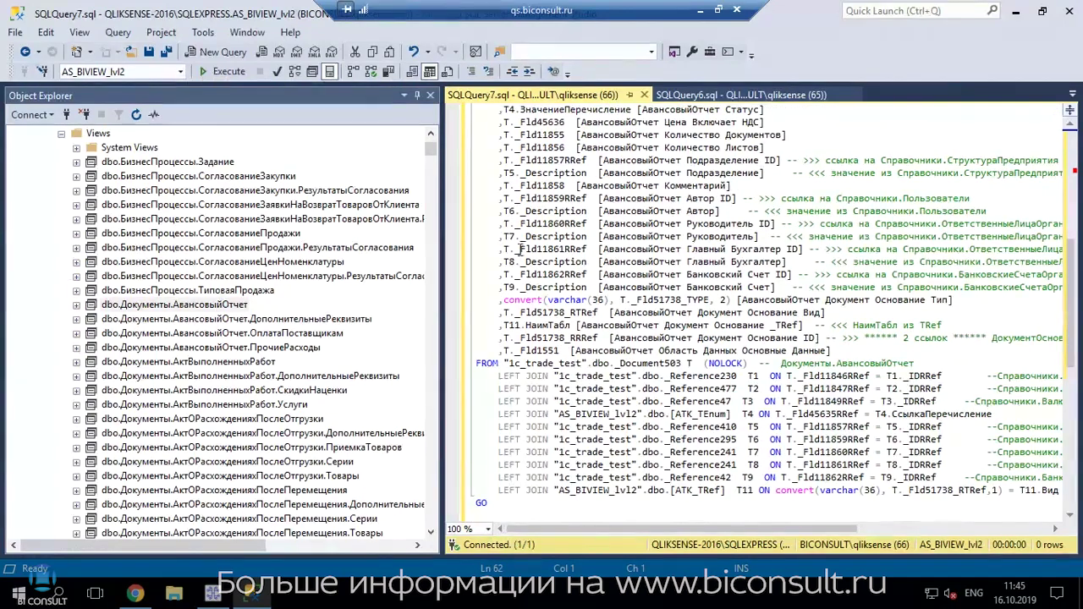
Highlight the FROM clause and its first four LEFT JOIN lines to examine how the reference tables are linked.
left_click_drag(478, 376, 643, 401)
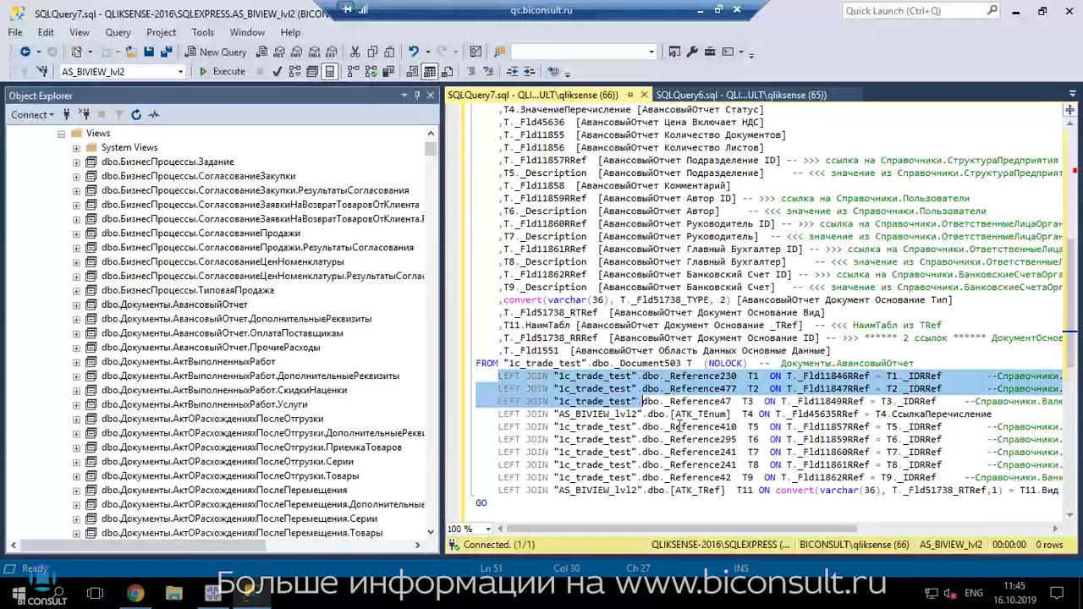
left_click(688, 428, "shift")
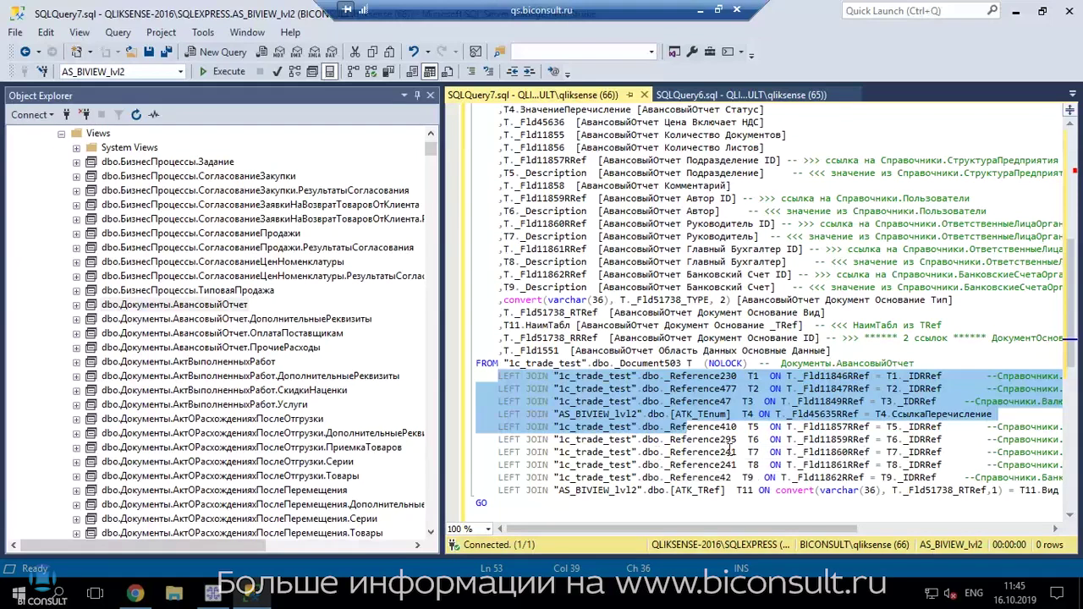
left_click(729, 452)
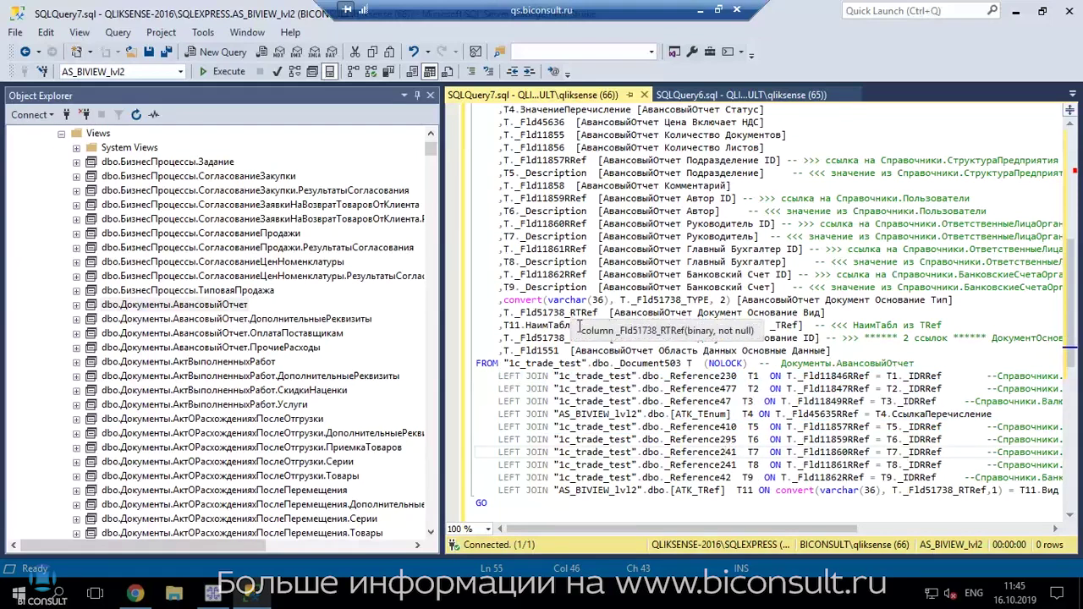
left_click(619, 376)
left_click(639, 415, "shift")
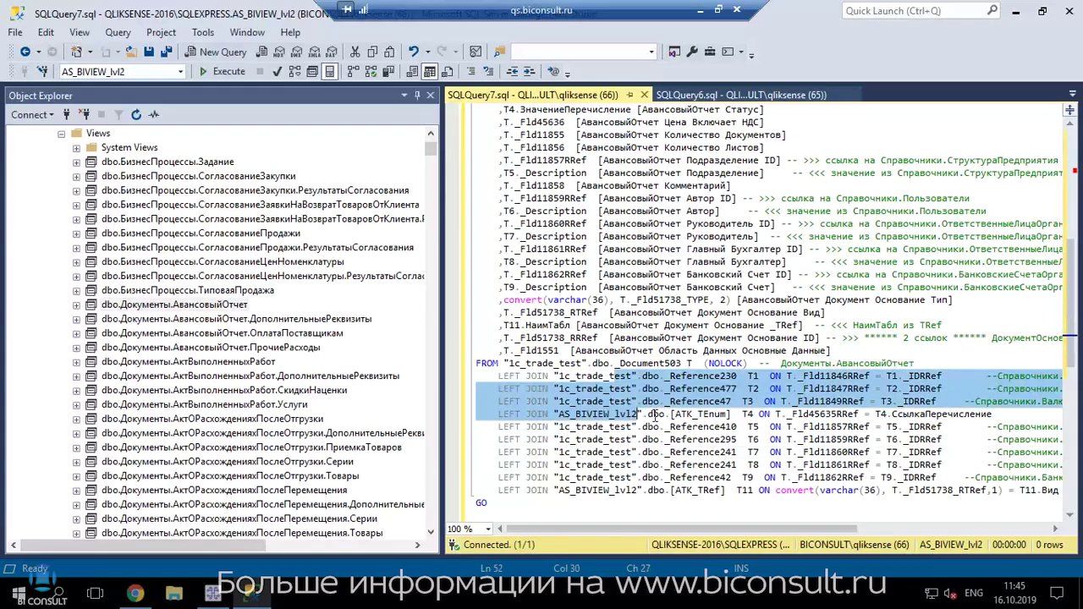
left_click_drag(994, 414, 471, 365)
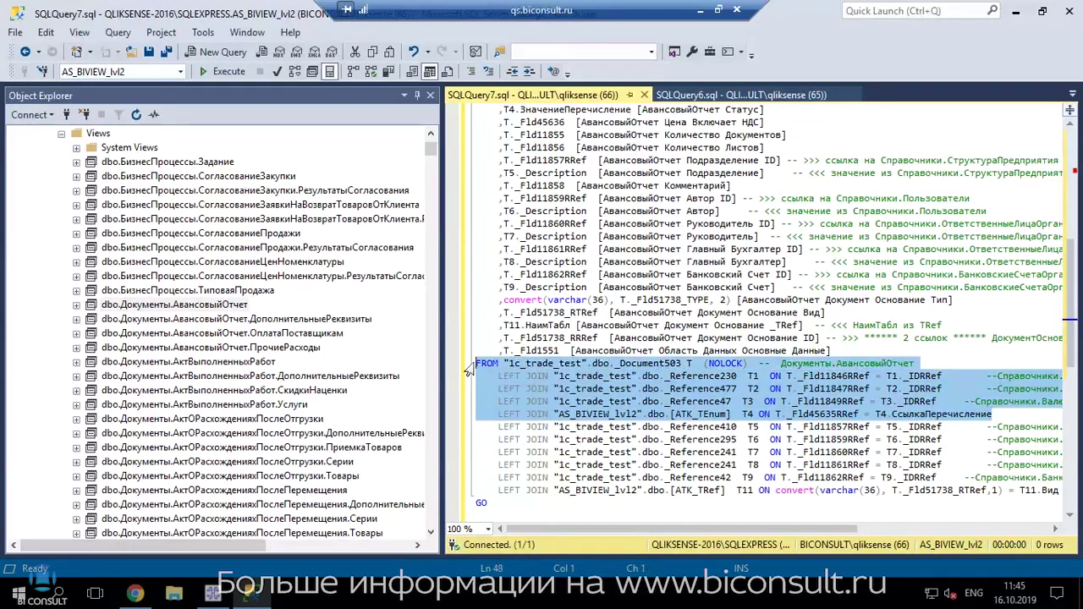
Switch to the Qlik Sense hub, create an app named biview2, and open its data load editor.
mouse_move(139, 595)
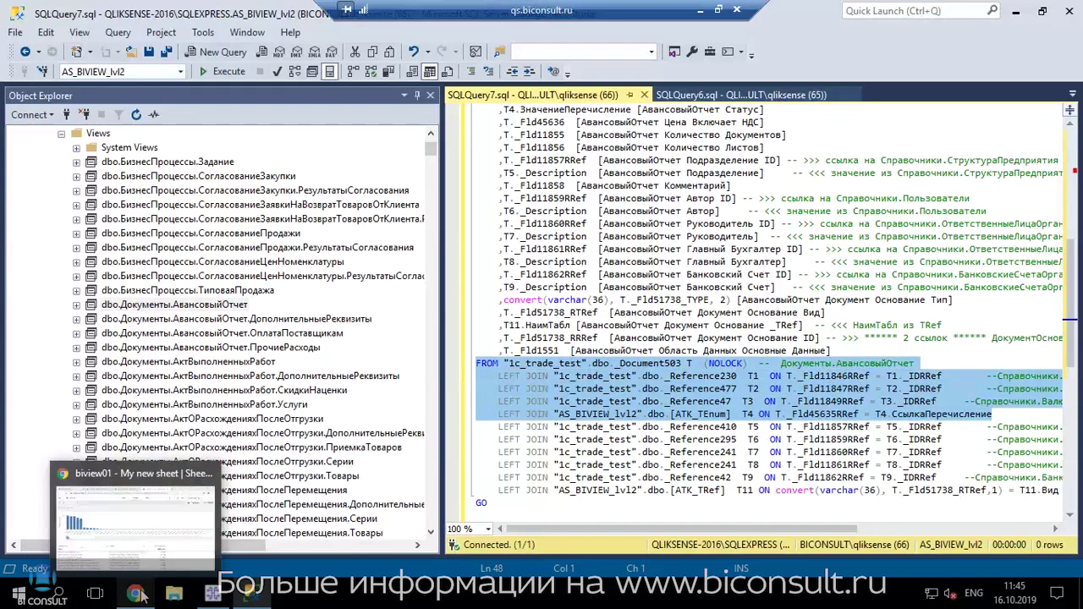
left_click(225, 505)
left_click(269, 20)
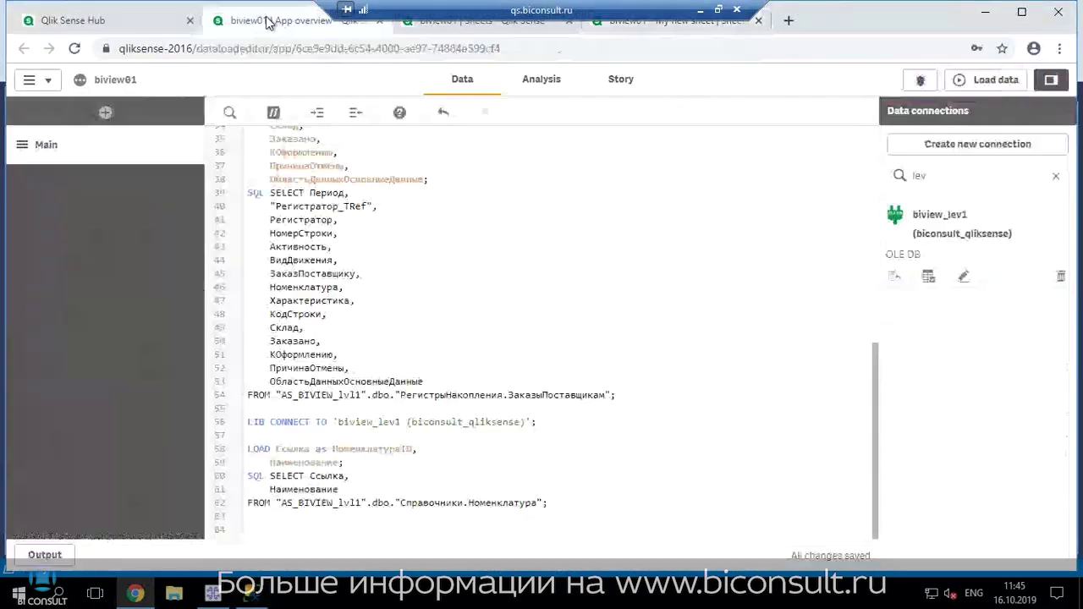
left_click(141, 23)
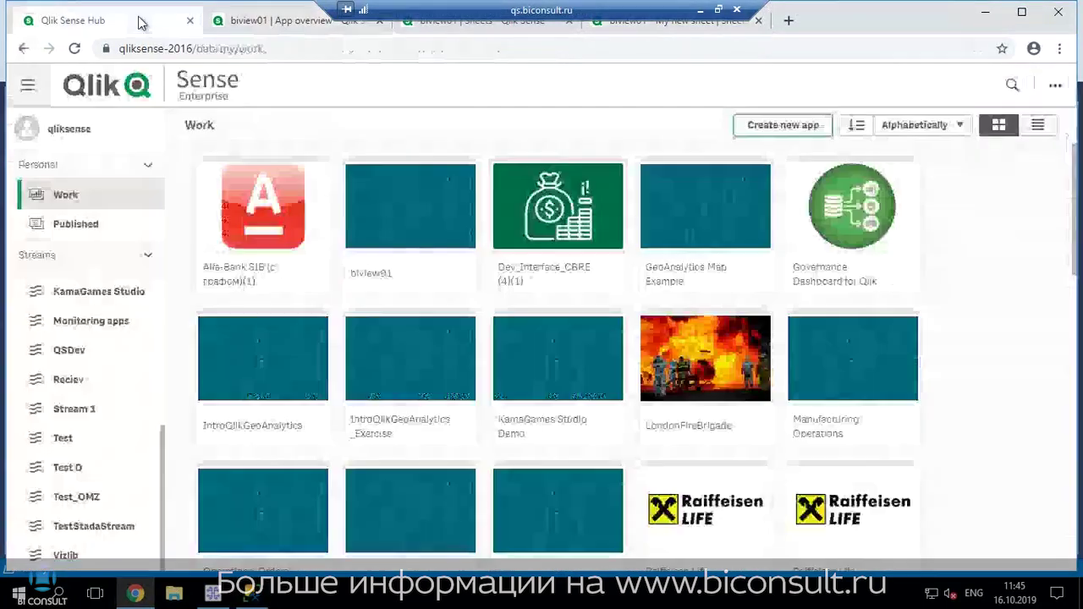
left_click(788, 131)
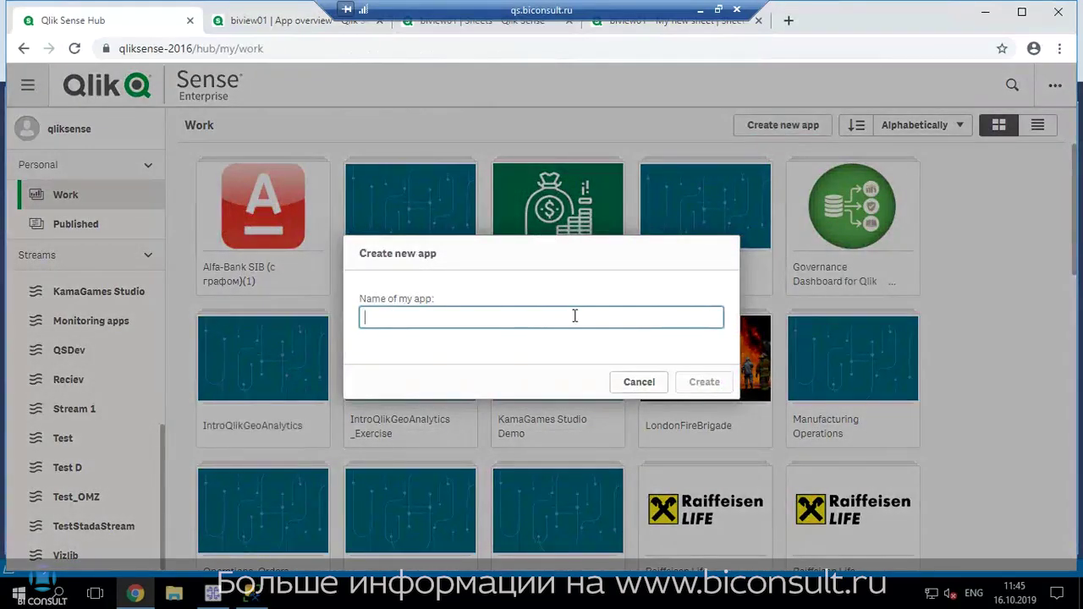
type("biview2")
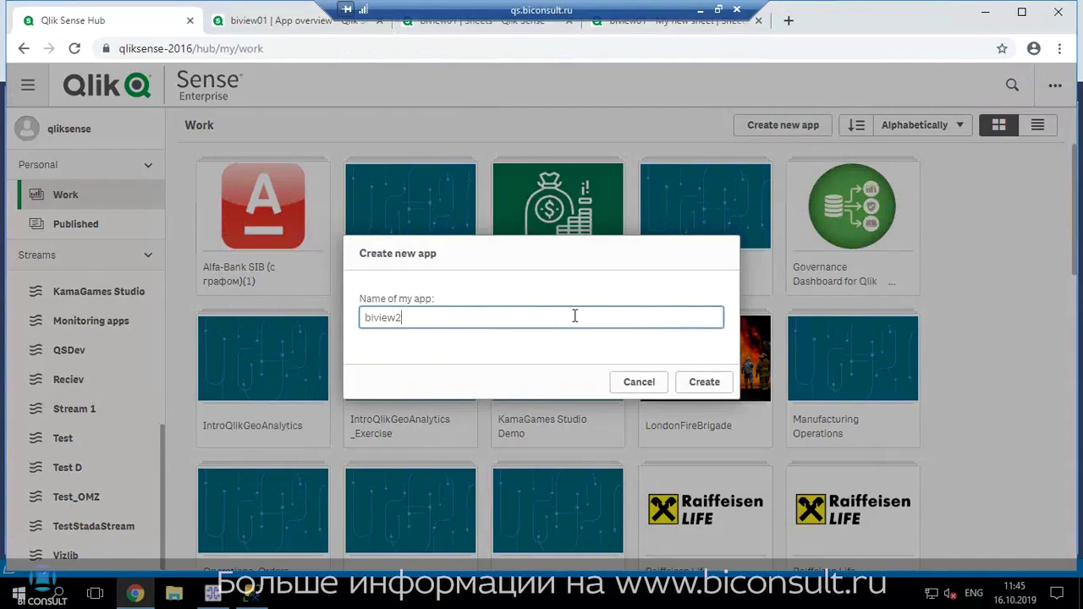
left_click(715, 383)
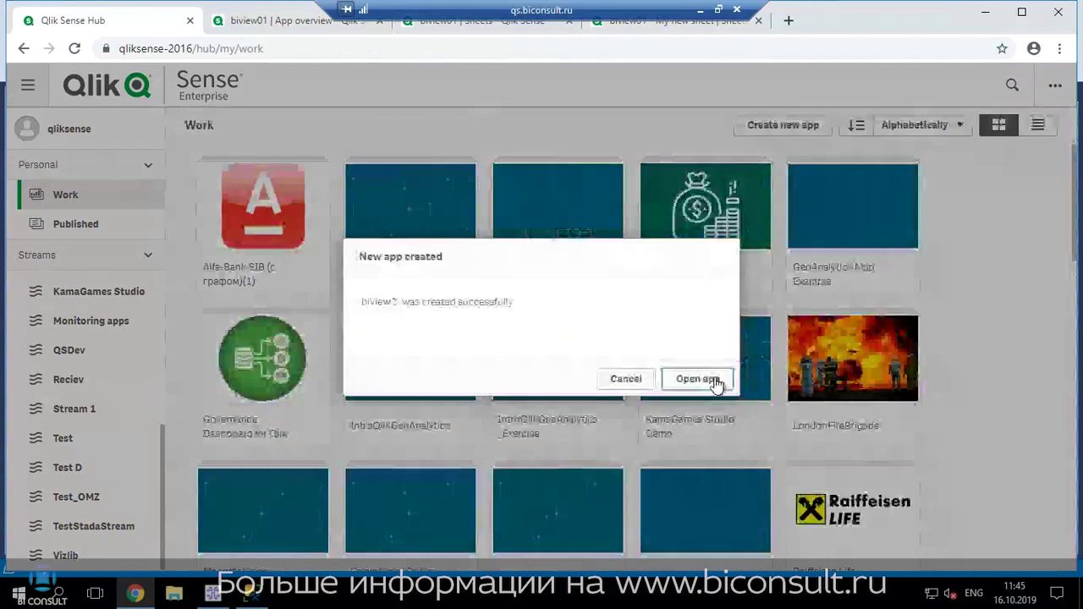
left_click(696, 380)
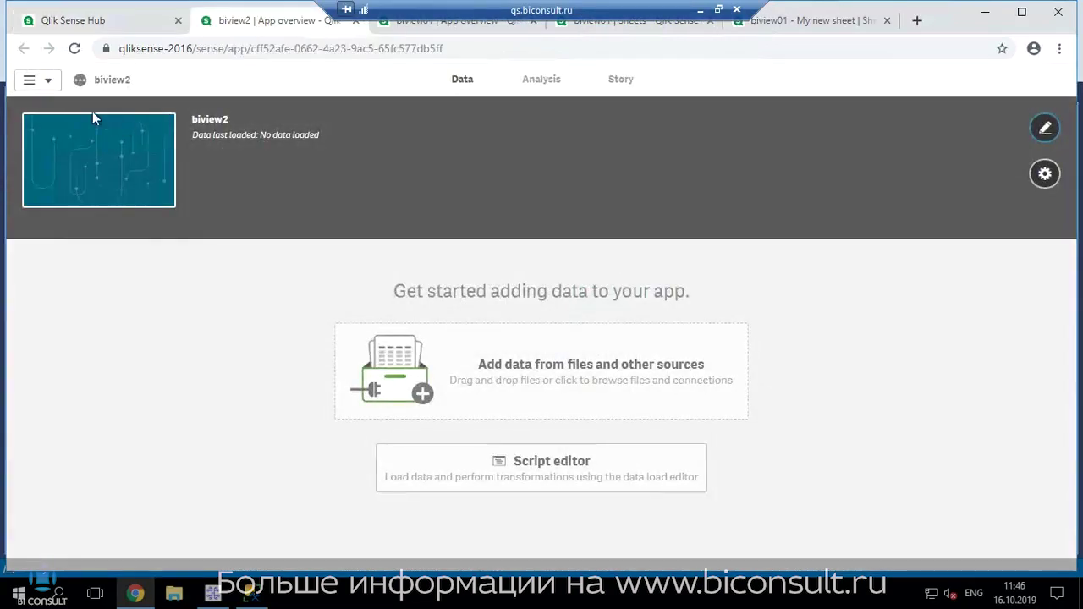
left_click(49, 82)
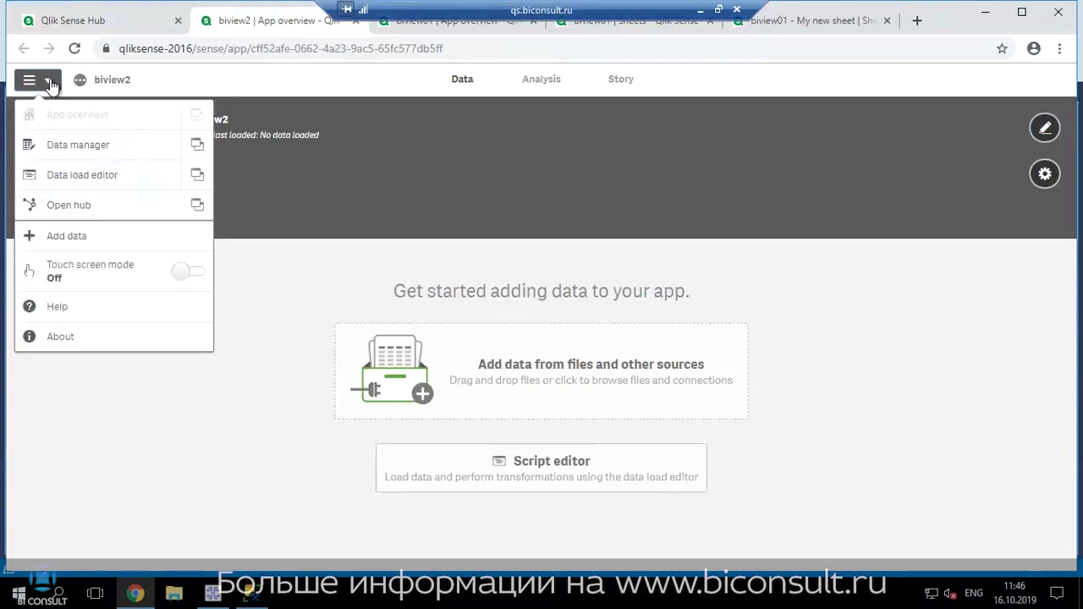
left_click(97, 175)
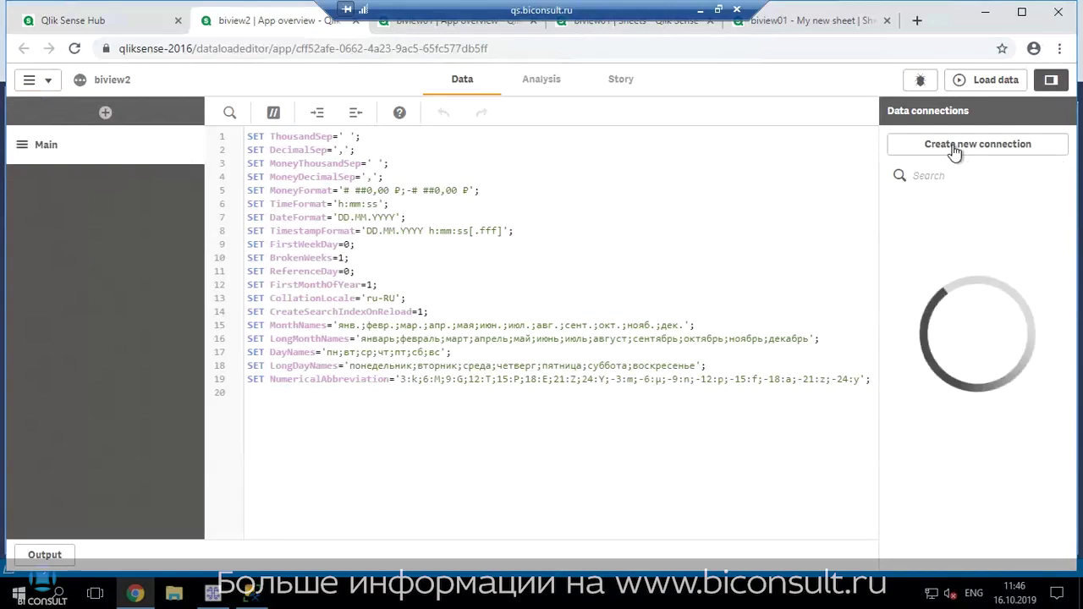
Start a new OLE DB data connection, first switching to SQL Server Management Studio to collapse AS_BIVIEW_lvl2's Views and check the database list.
left_click(955, 149)
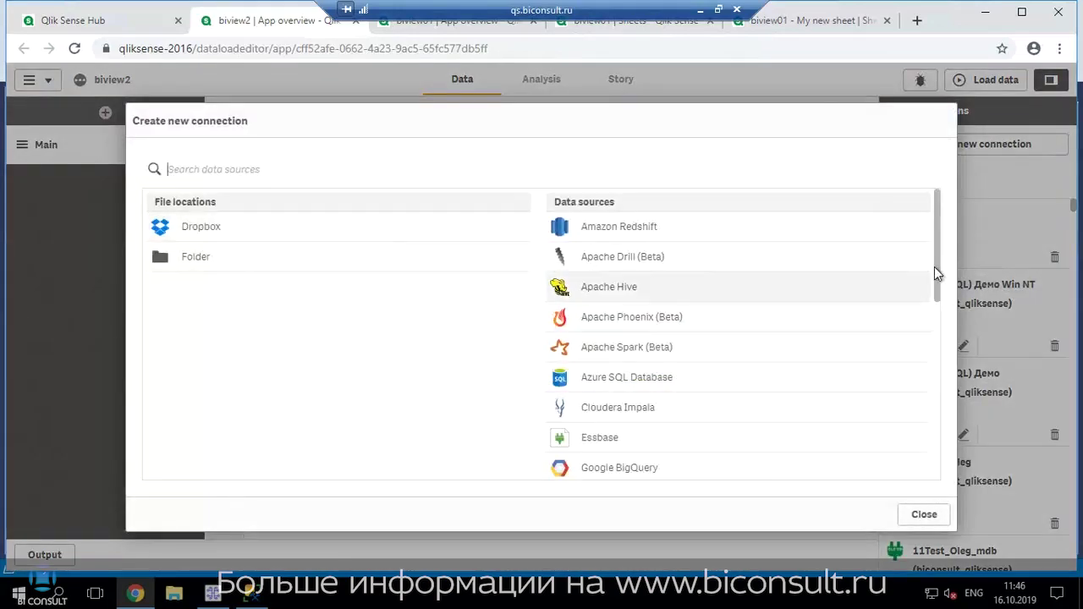
scroll(649, 362, "down", 1)
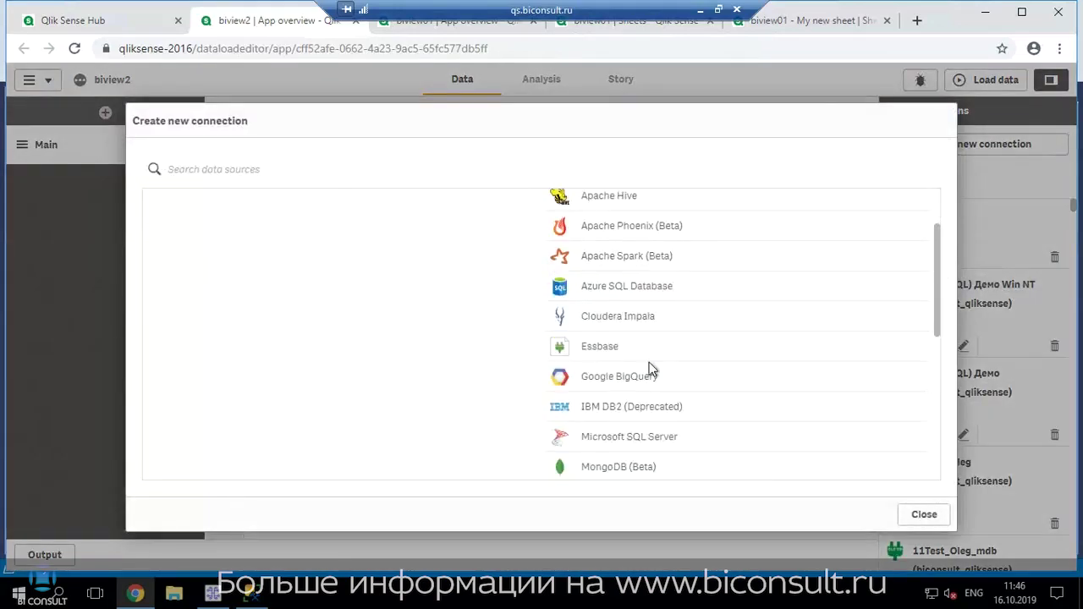
left_click(254, 592)
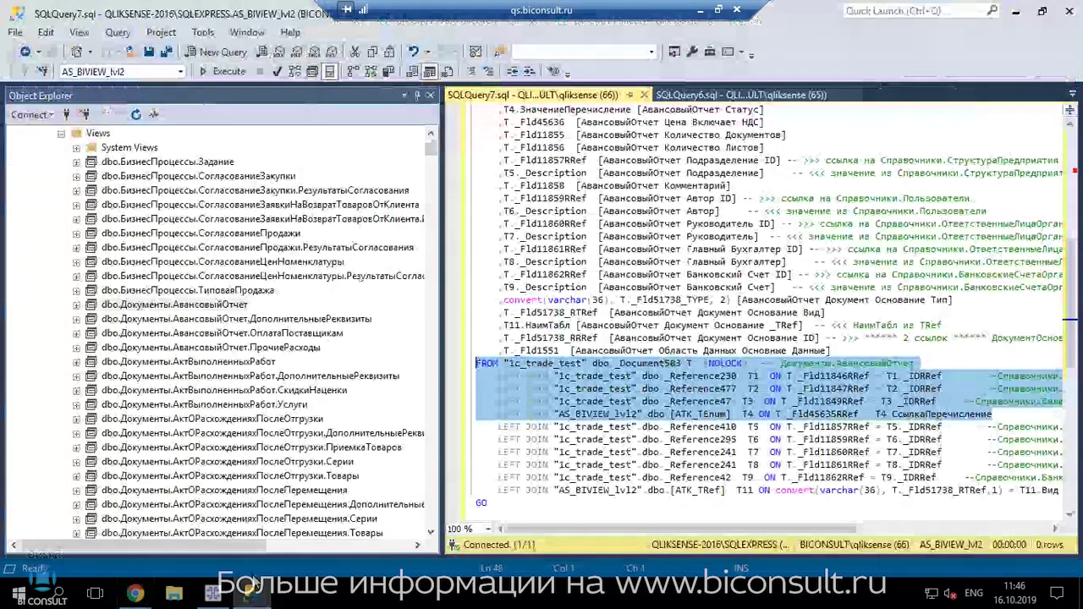
left_click(61, 133)
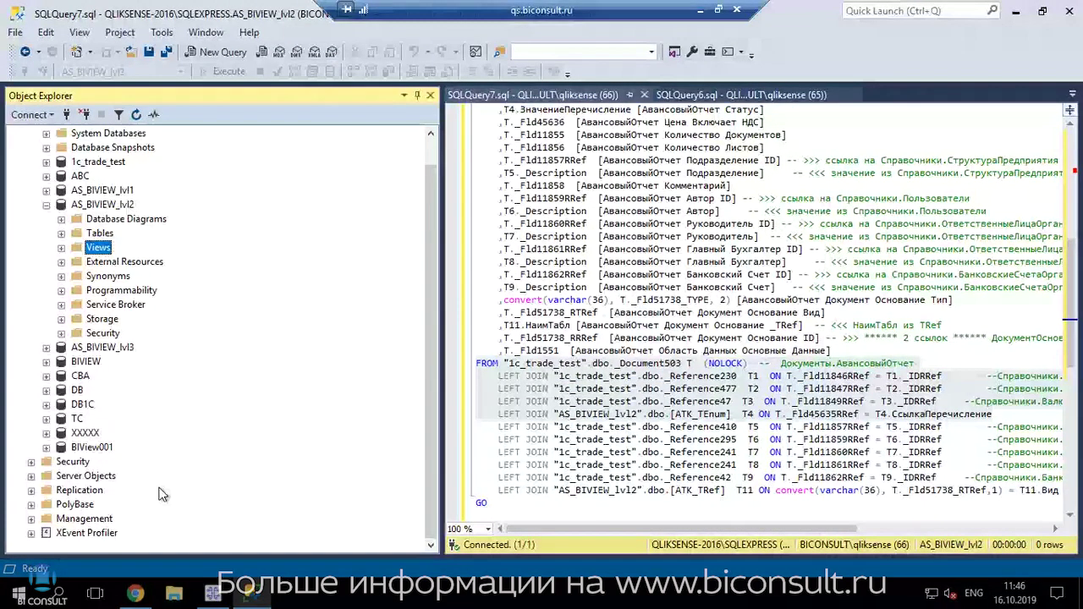
left_click(134, 594)
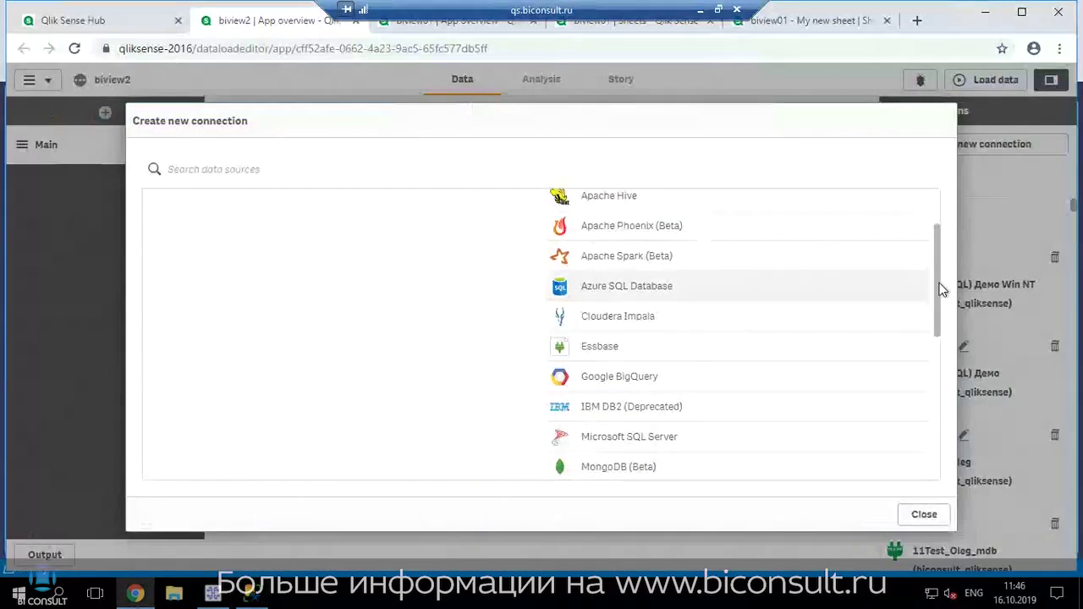
left_click_drag(940, 287, 941, 341)
left_click(593, 440)
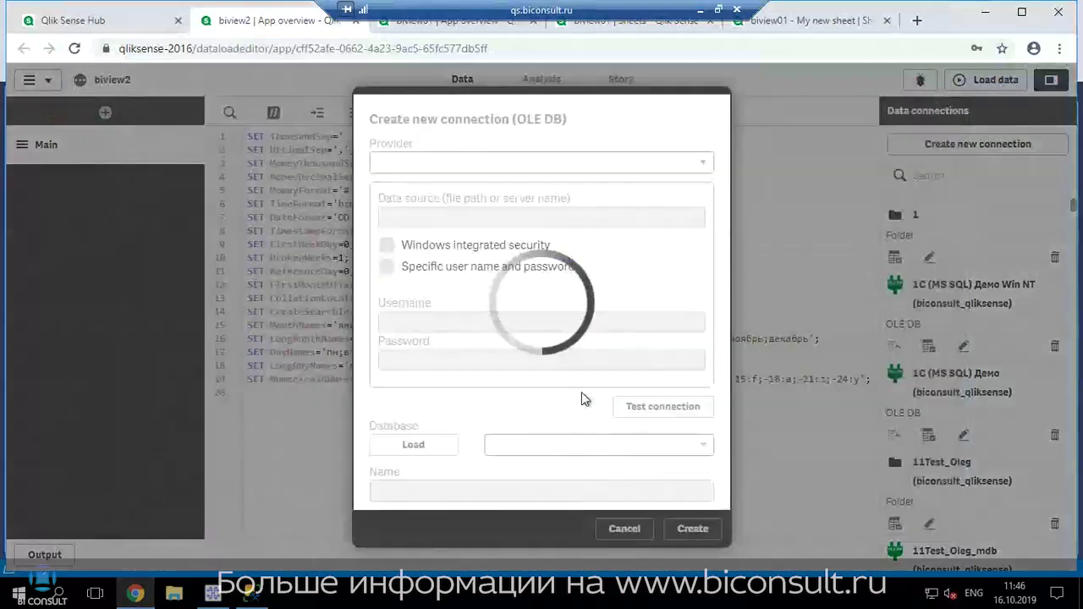
Set the connection to Microsoft OLE DB Driver for SQL Server, data source qliksense-2016\sqlexpress, with Windows integrated security, and test it.
left_click(476, 166)
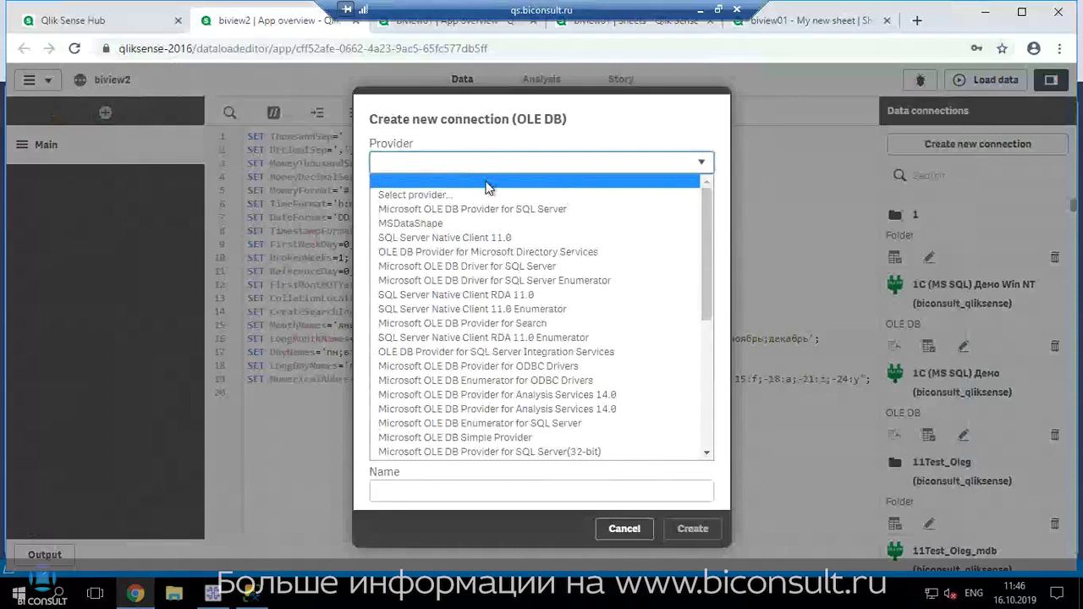
left_click(469, 266)
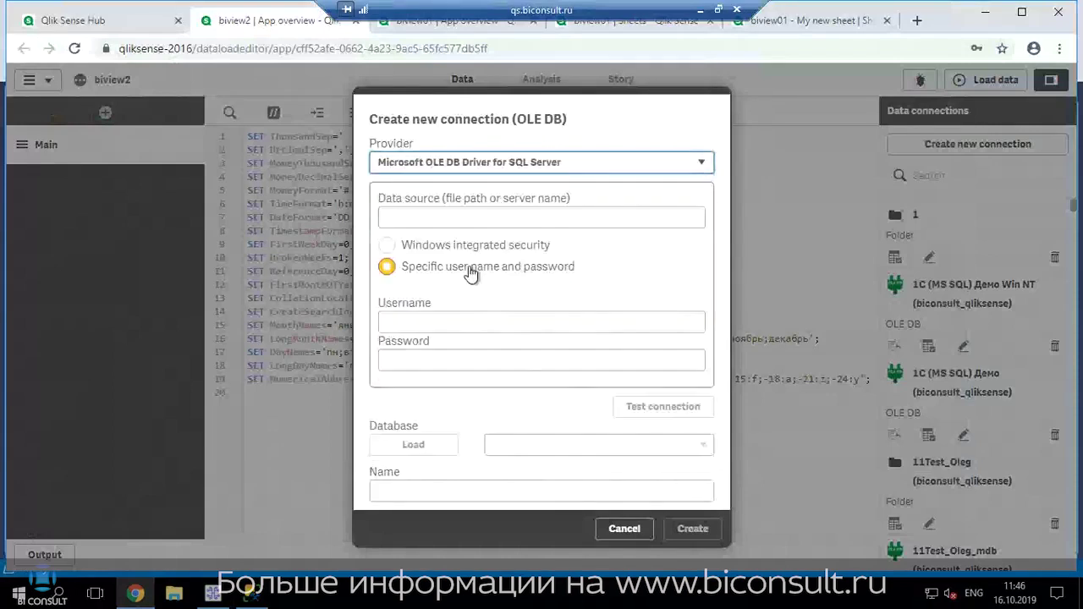
left_click(458, 222)
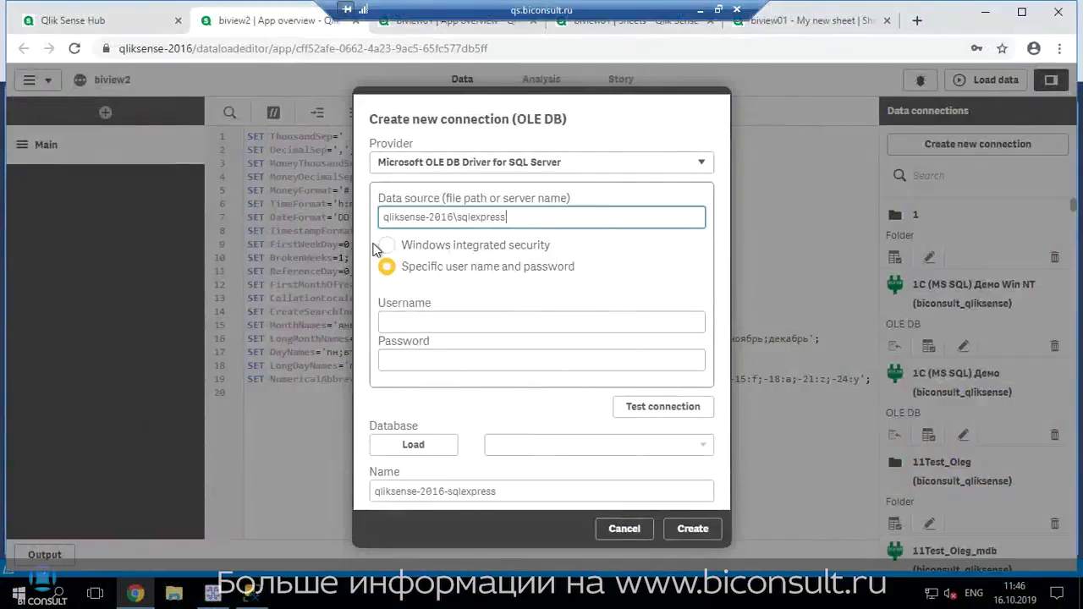
left_click(386, 245)
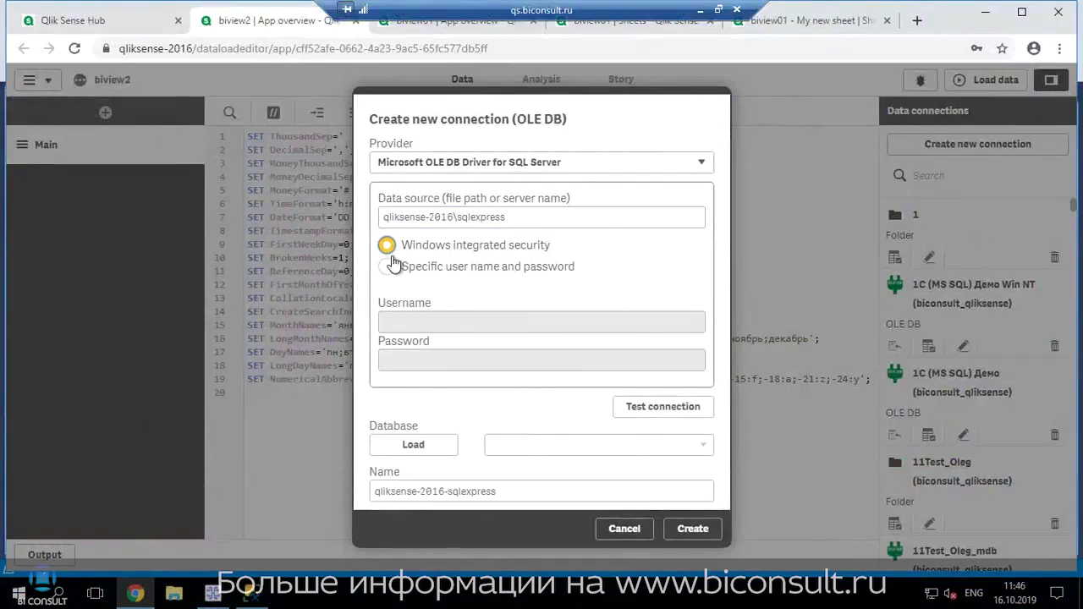
left_click(648, 415)
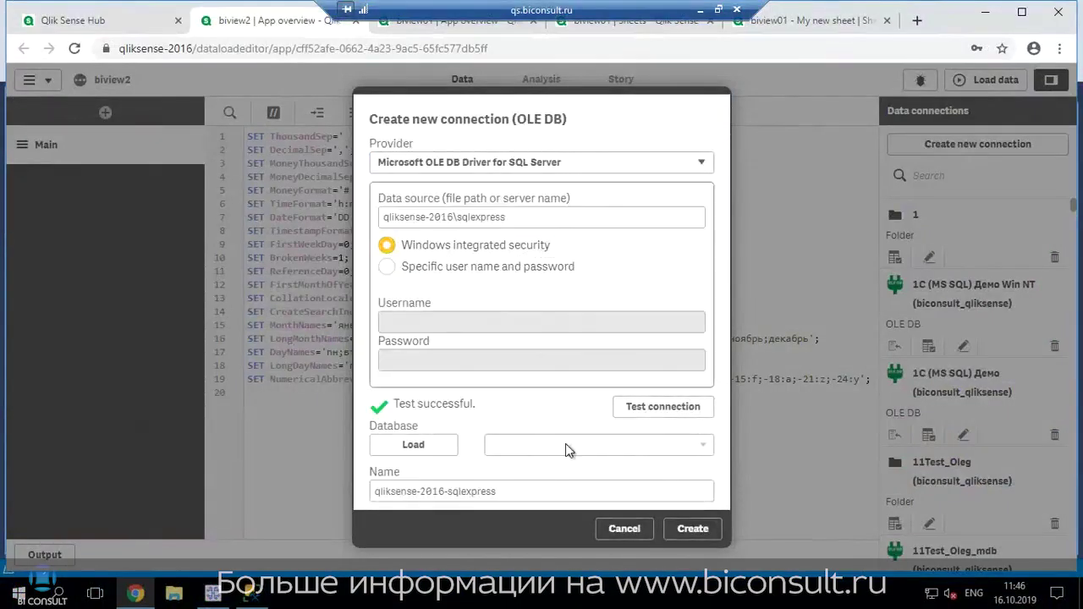
Name the connection biview_lev2 and create it.
left_click(519, 491)
key("ctrl+a")
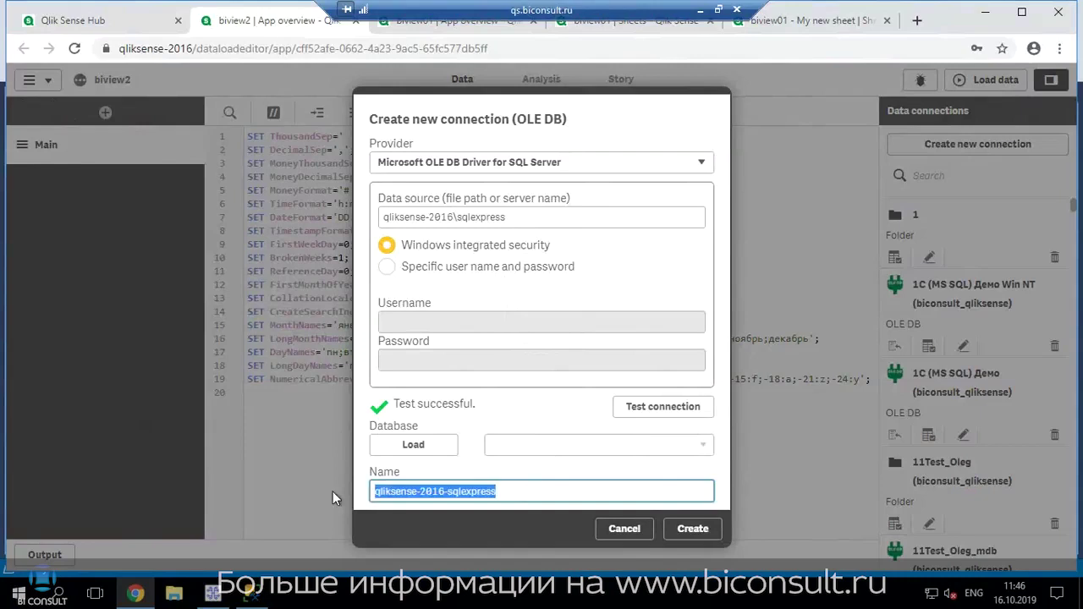
type("biview")
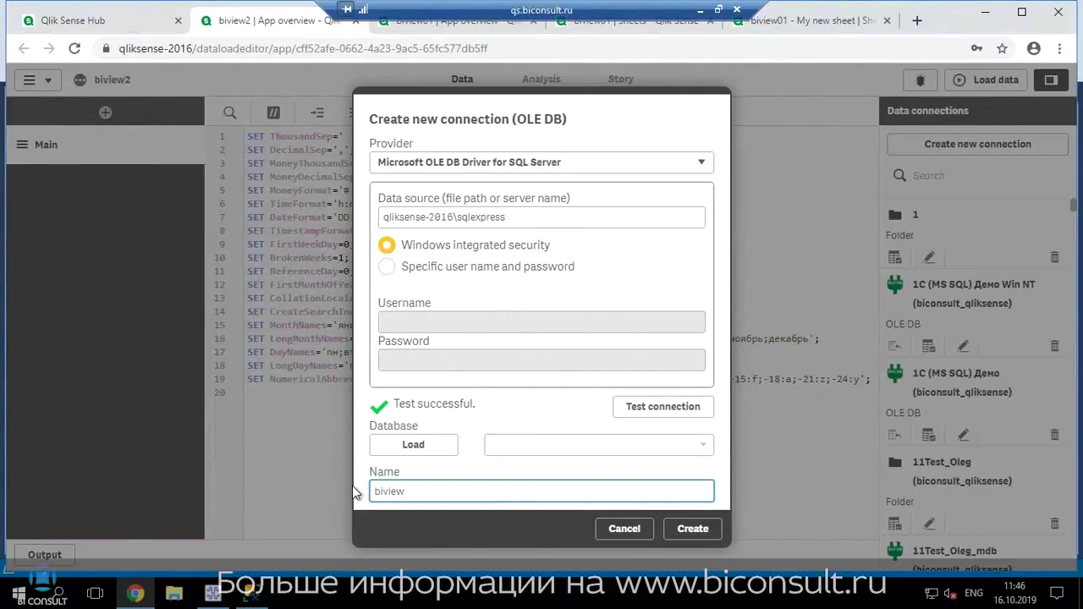
type("_lev2")
left_click(682, 529)
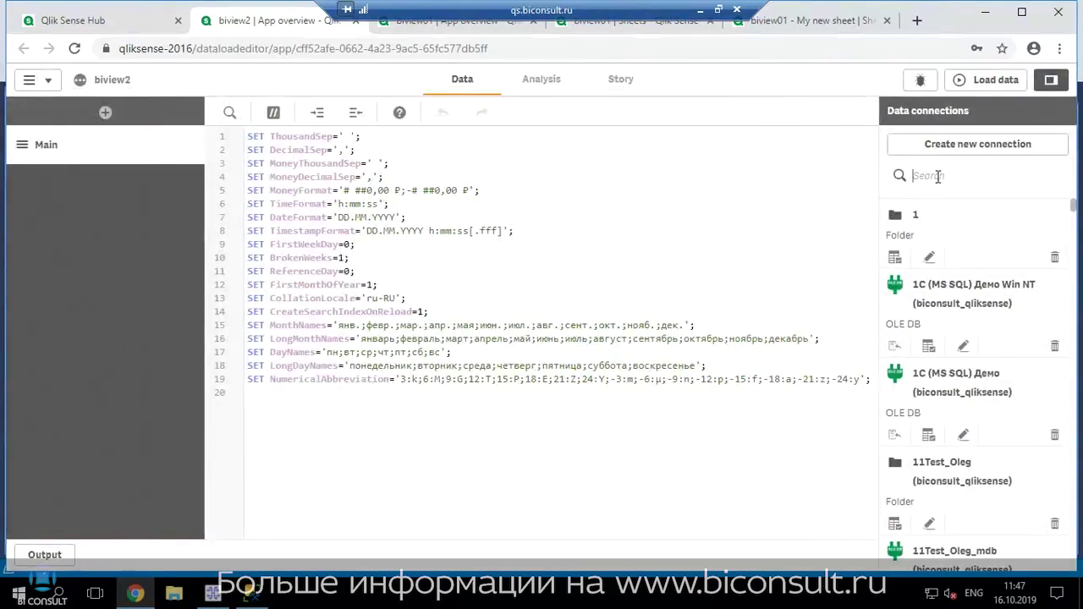
Filter the data connections by "lev" and open data selection for biview_lev2 with database AS_BIVIEW_lvl2 and owner dbo.
type("lev")
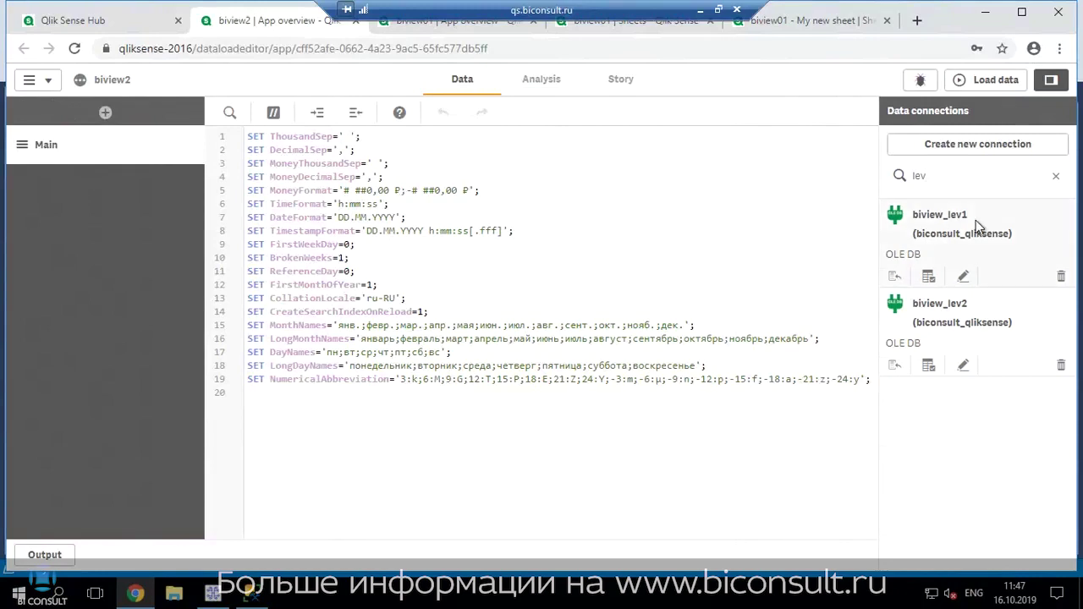
left_click(929, 369)
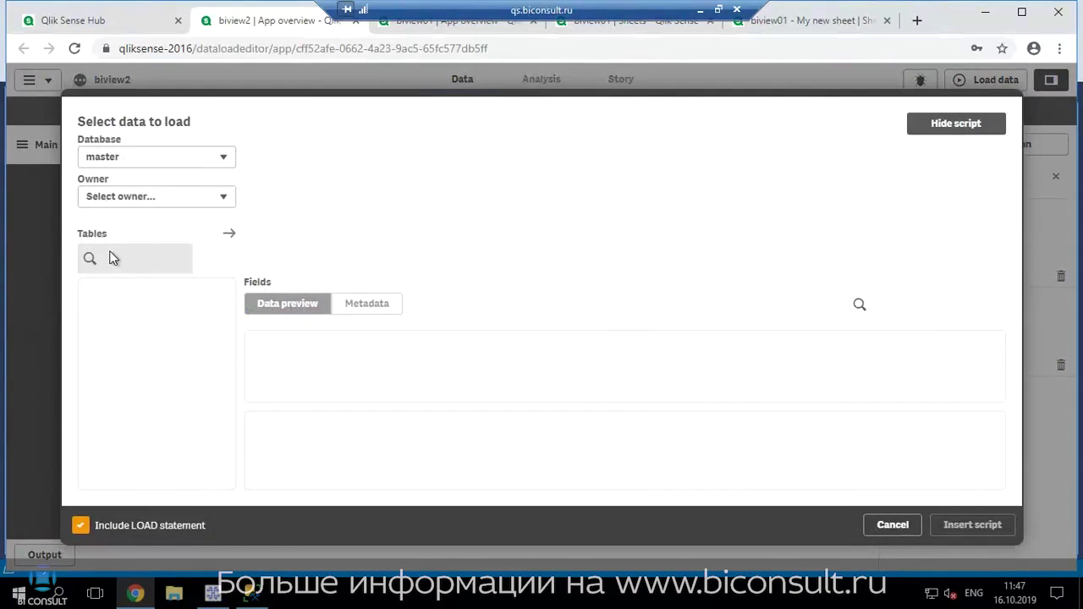
left_click(132, 161)
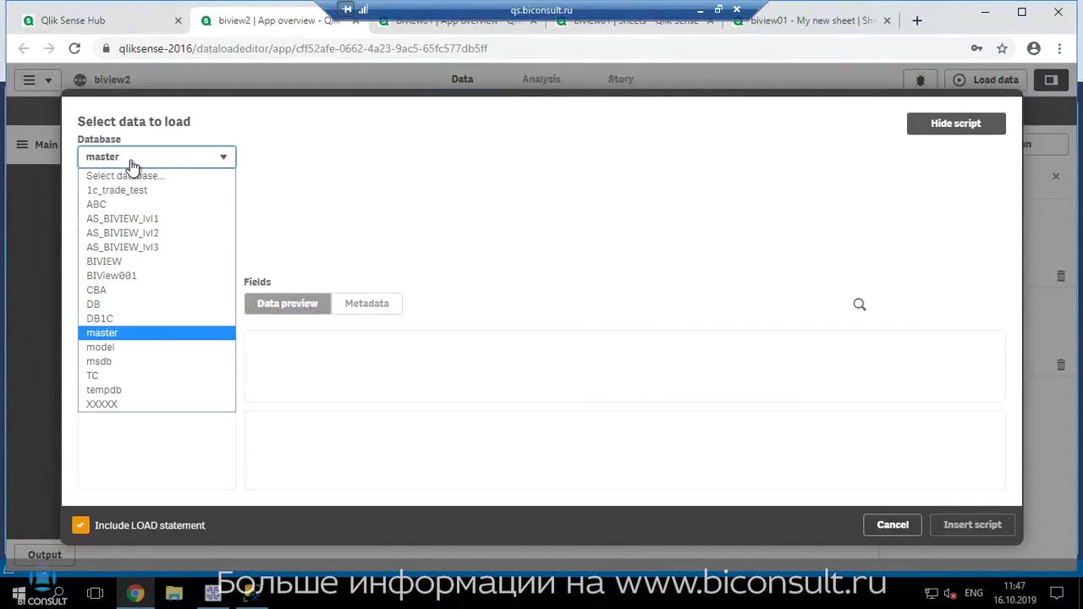
left_click(132, 164)
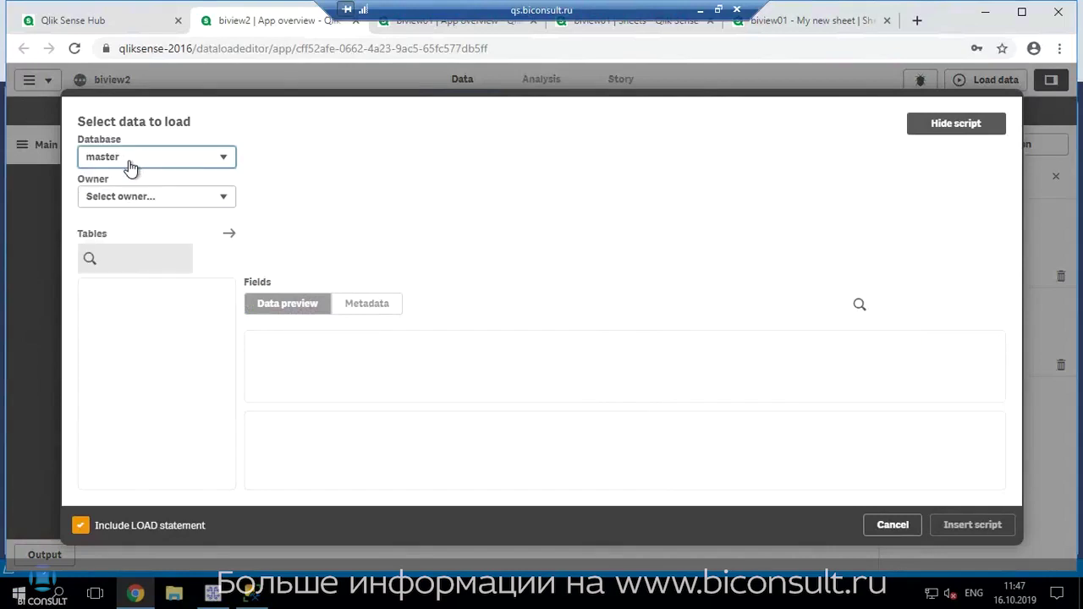
left_click(129, 165)
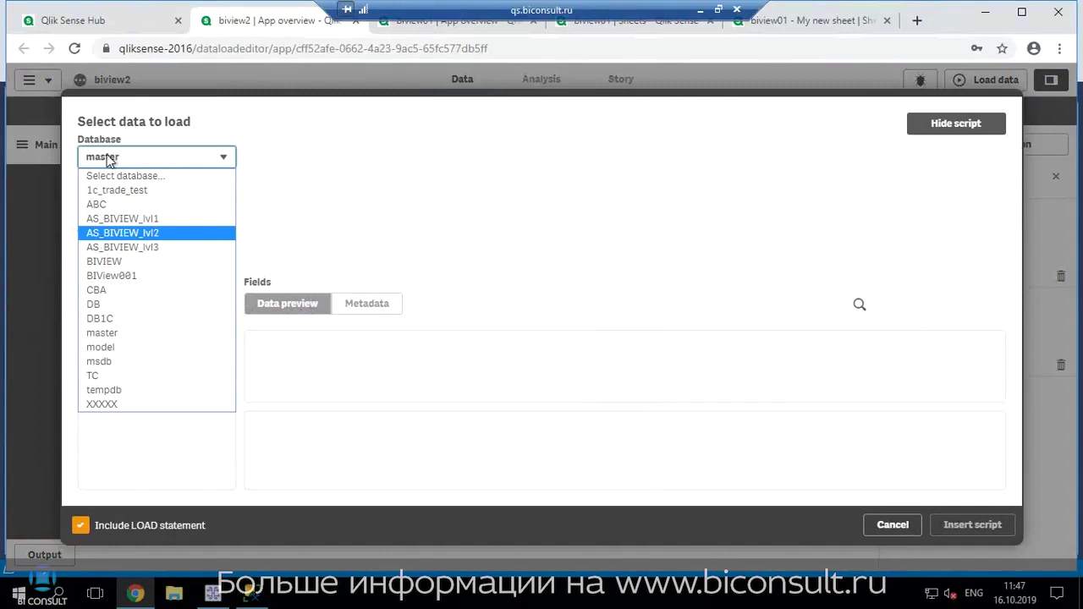
left_click(129, 241)
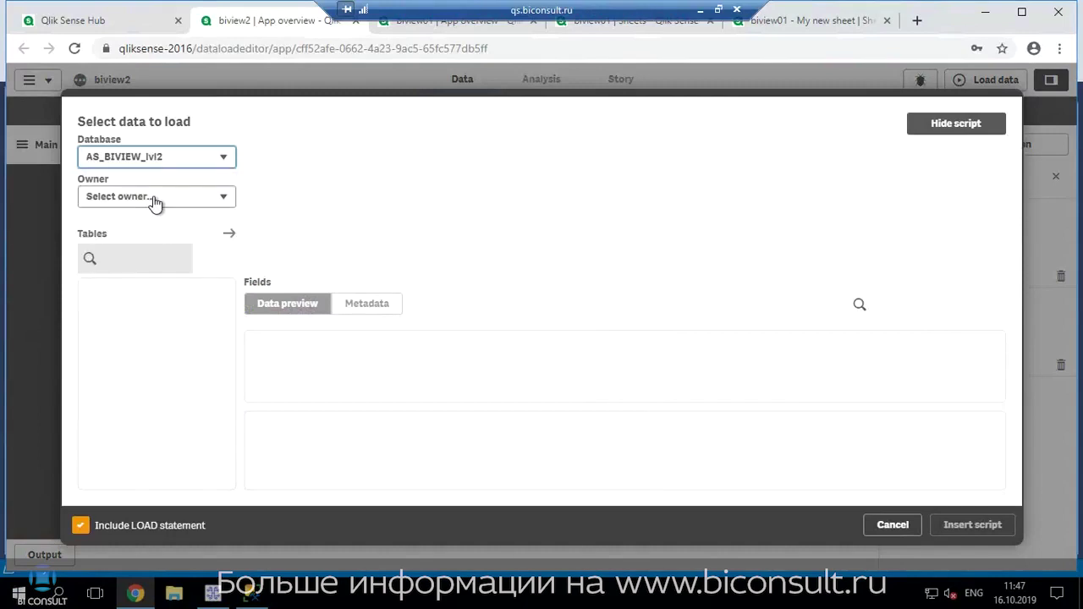
left_click(156, 203)
left_click(127, 232)
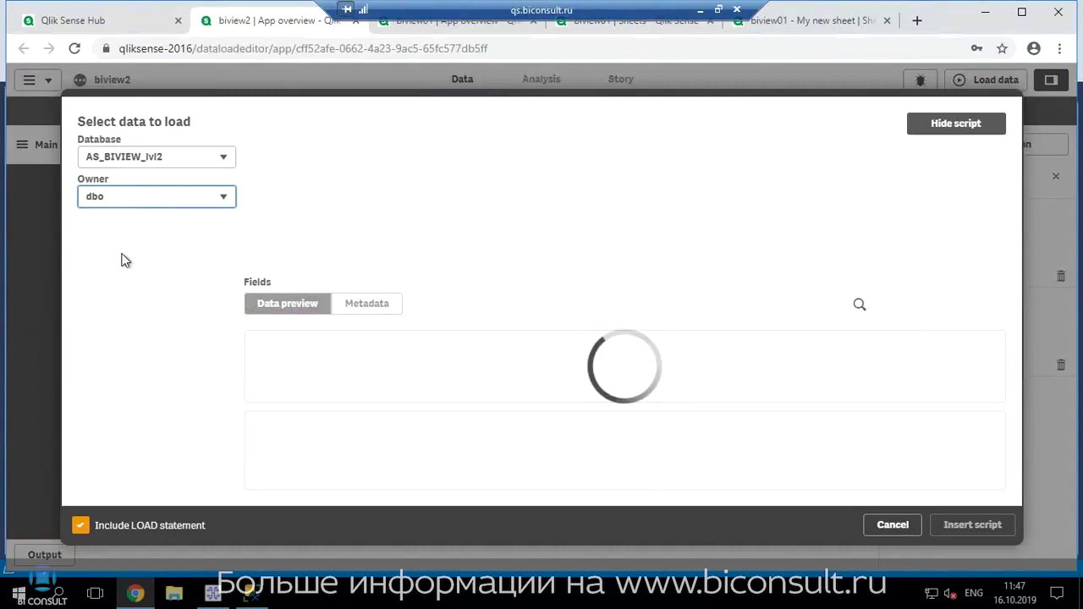
Filter the dbo tables by "накопления.заказыпос".
left_click(177, 266)
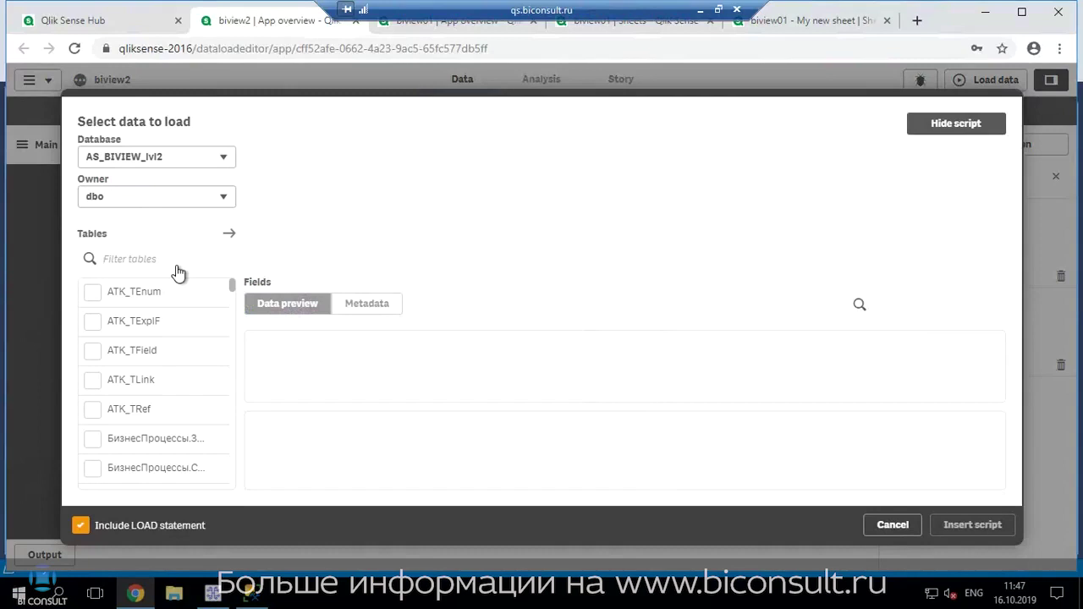
type("yf")
key("BackSpace")
key("BackSpace")
key("alt+shift")
type("нкоплени")
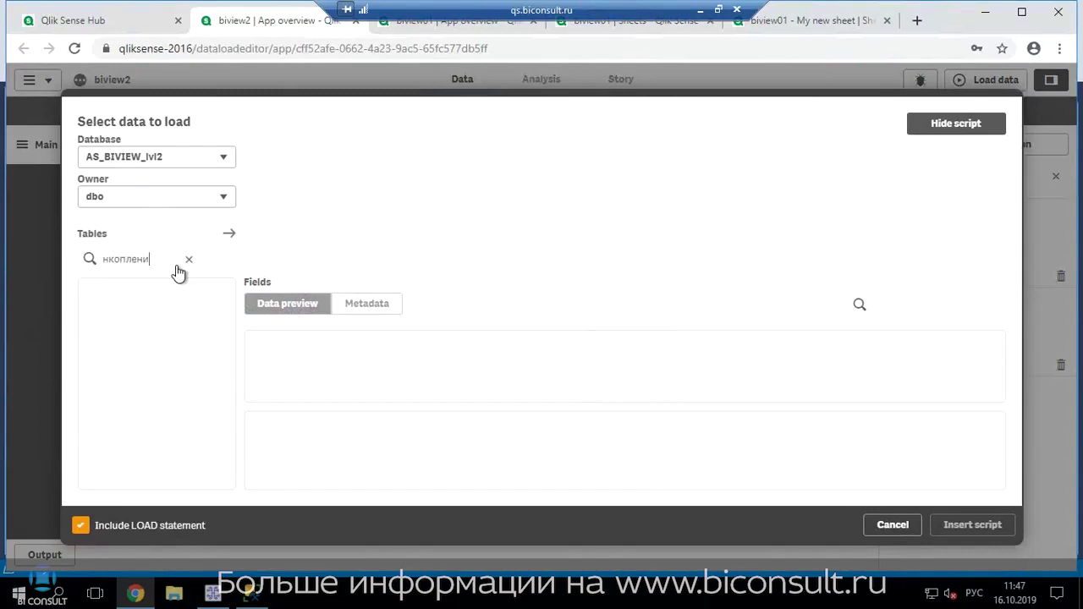
type("я.заказы")
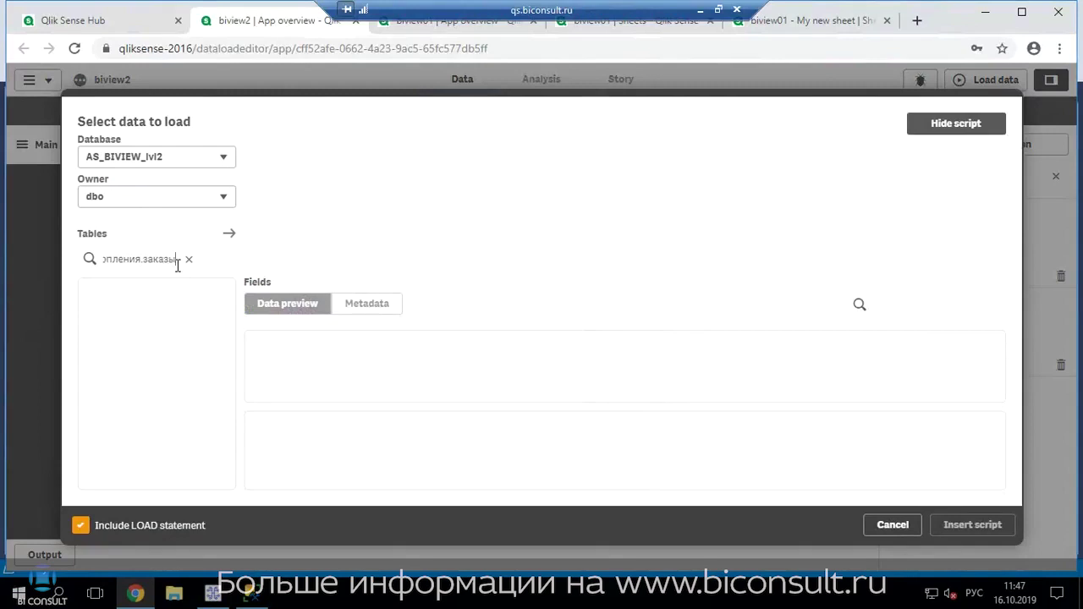
key("BackSpace")
key("BackSpace")
type("ак")
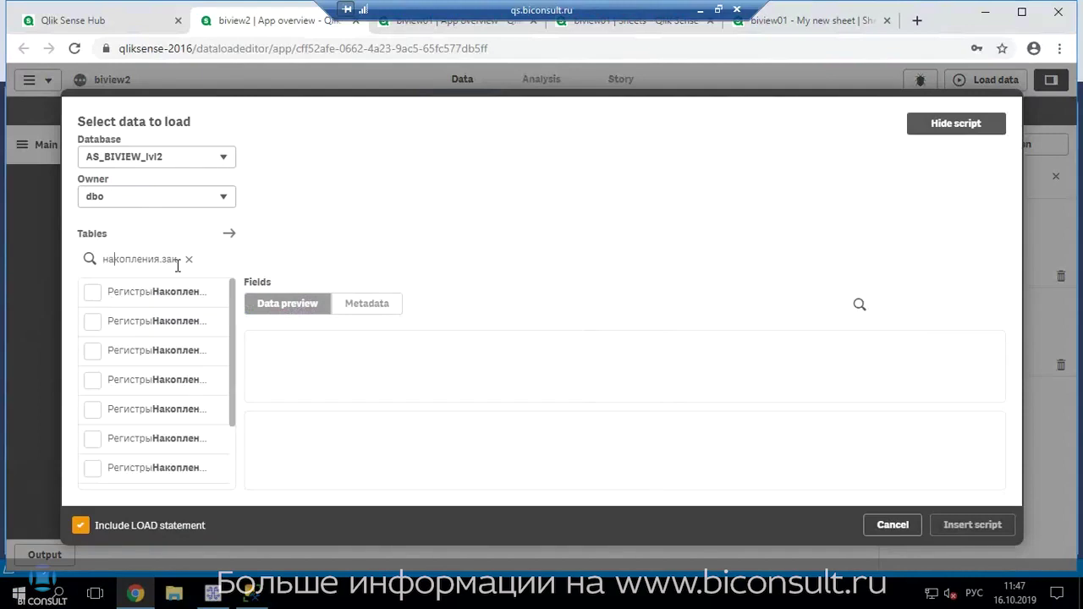
left_click(178, 259)
type("зыпос")
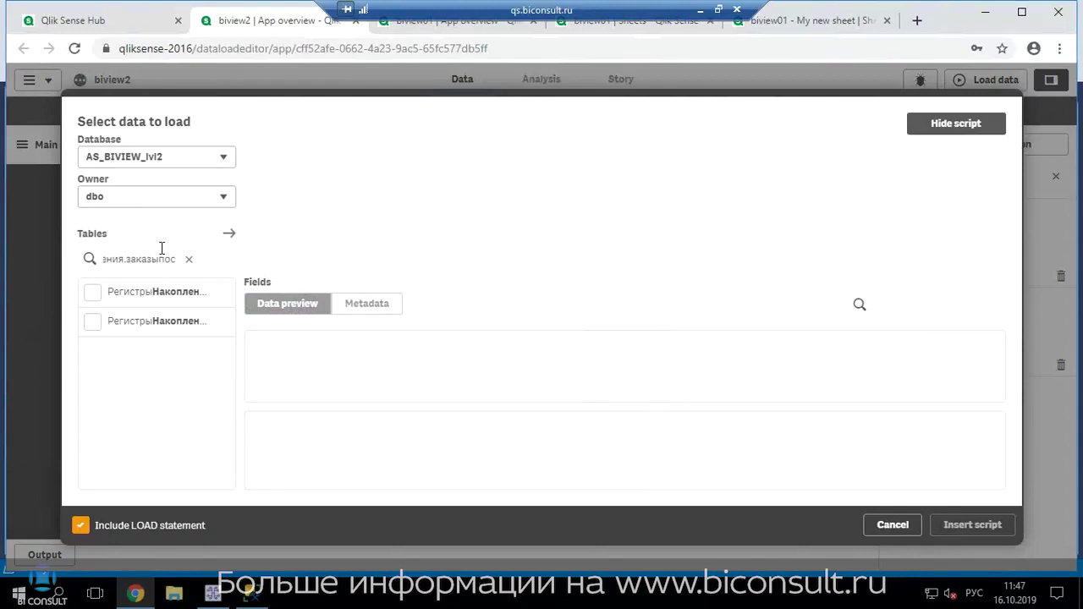
Select the РегистрыНакопления.ЗаказыПоставщикам table with all its fields, look through its data preview, and insert the load script.
left_click(95, 292)
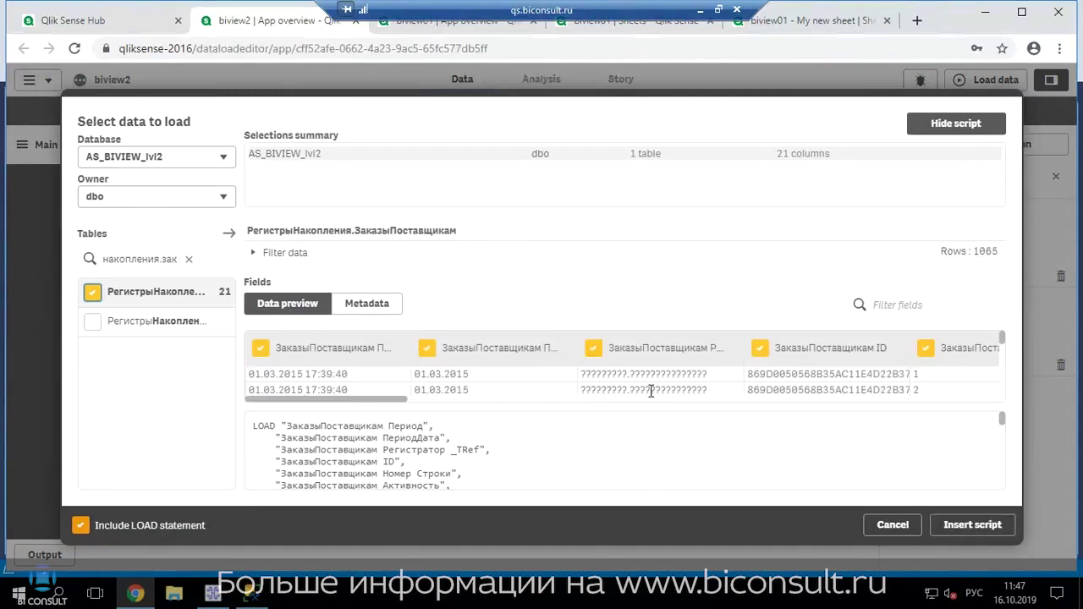
left_click_drag(368, 397, 895, 409)
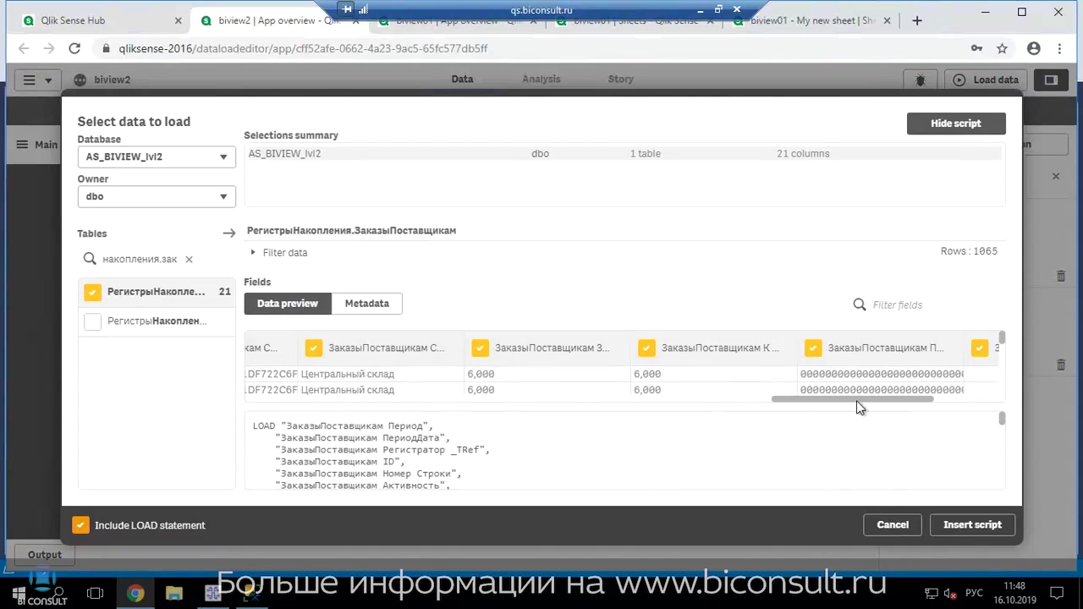
scroll(831, 400, "left", 3)
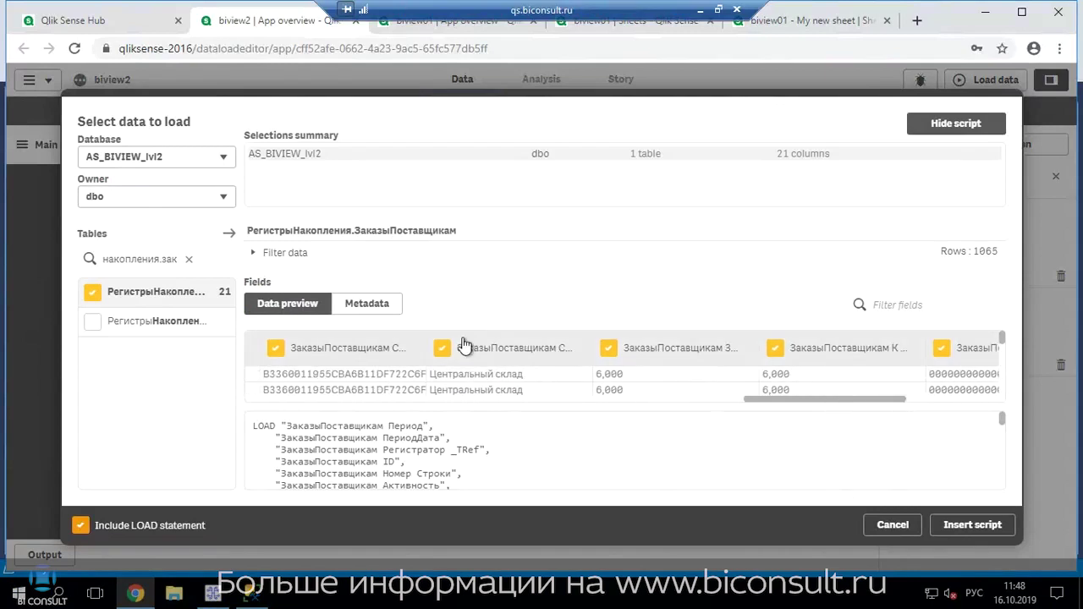
left_click(974, 524)
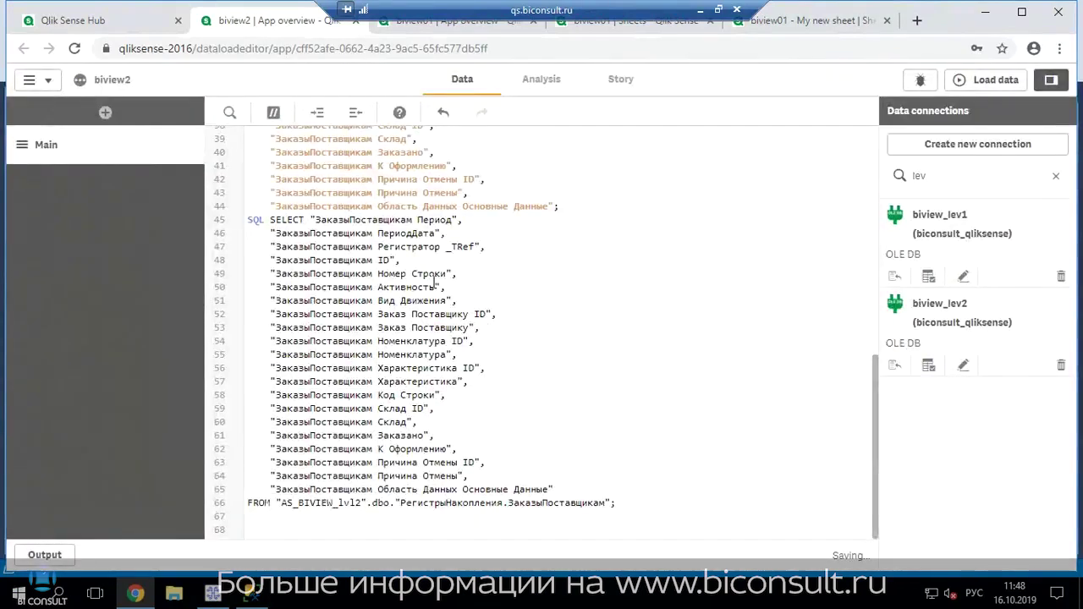
Review the inserted LOAD and SQL SELECT statements, load the data into the app, and dismiss the load progress report.
scroll(480, 324, "up", 6)
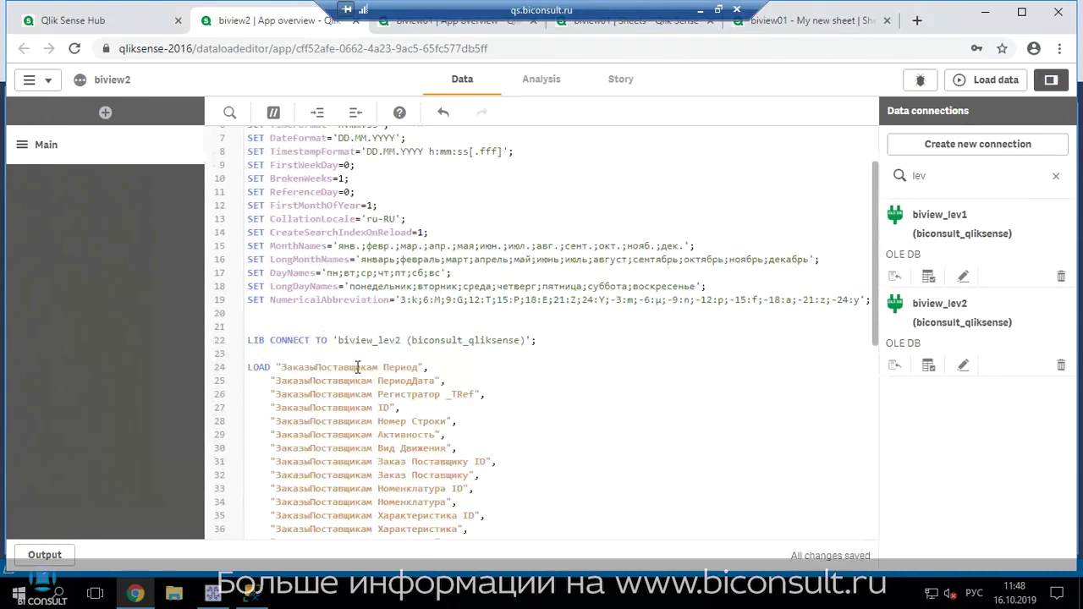
scroll(353, 363, "down", 4)
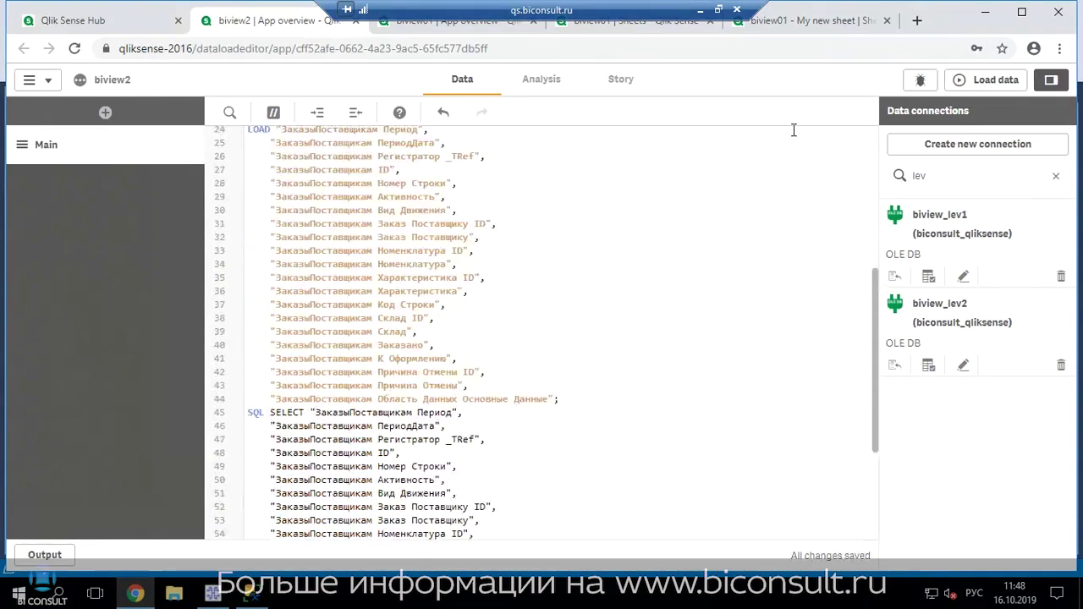
left_click(977, 81)
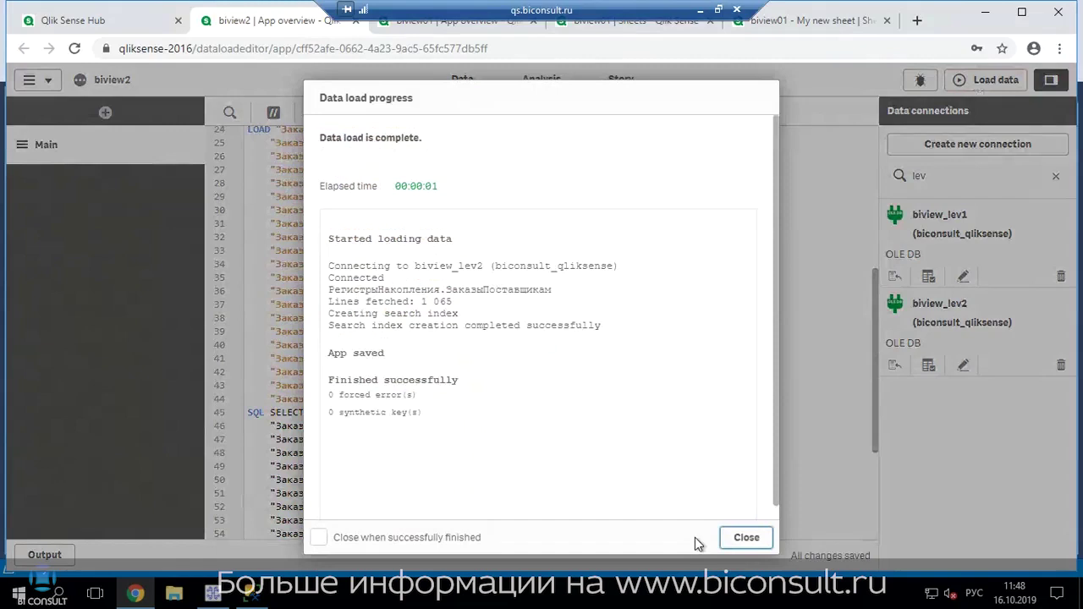
left_click(743, 538)
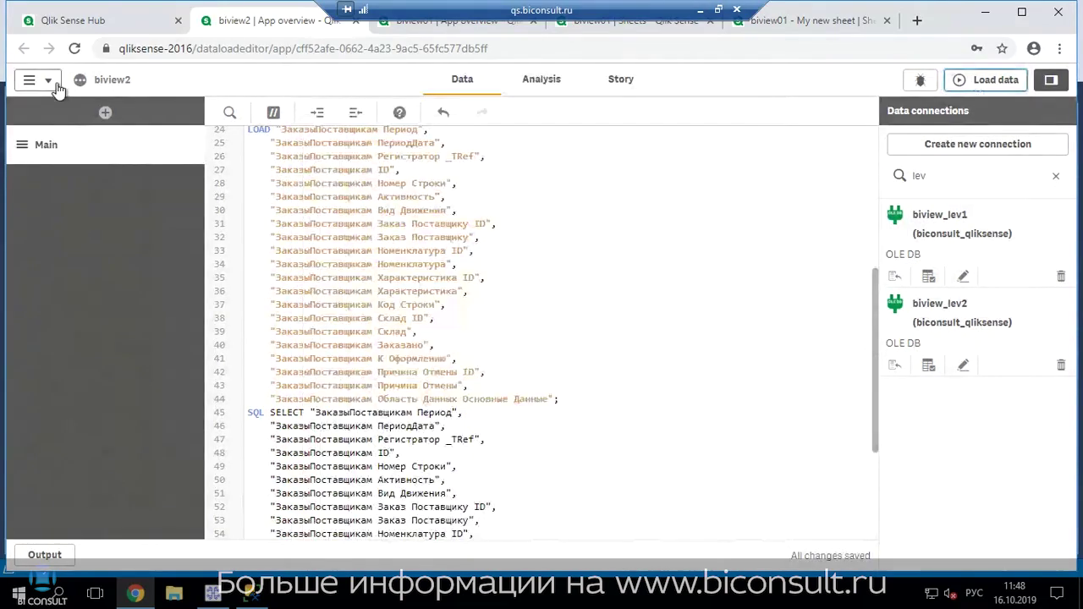
Go to the biview2 app overview, create a new sheet, and open that sheet for editing.
left_click(30, 80)
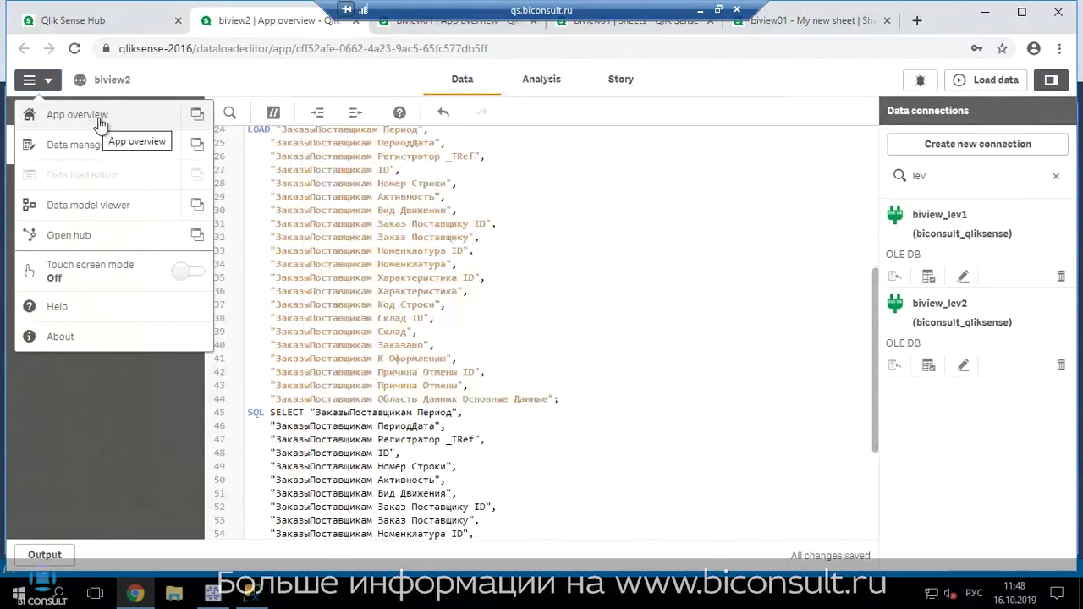
left_click(100, 117)
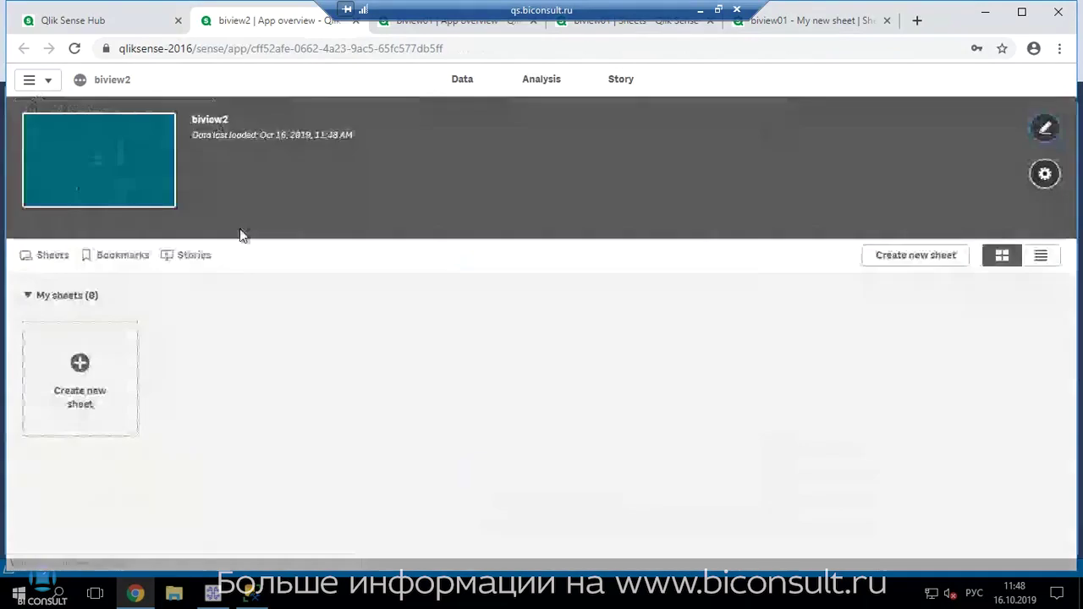
left_click(104, 366)
left_click(93, 360)
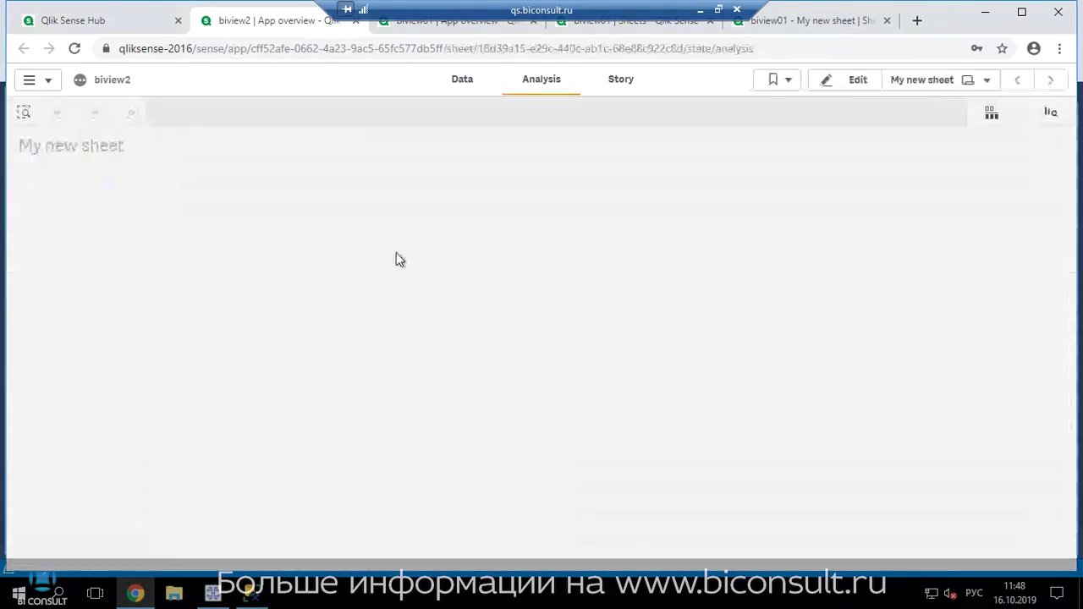
left_click(844, 79)
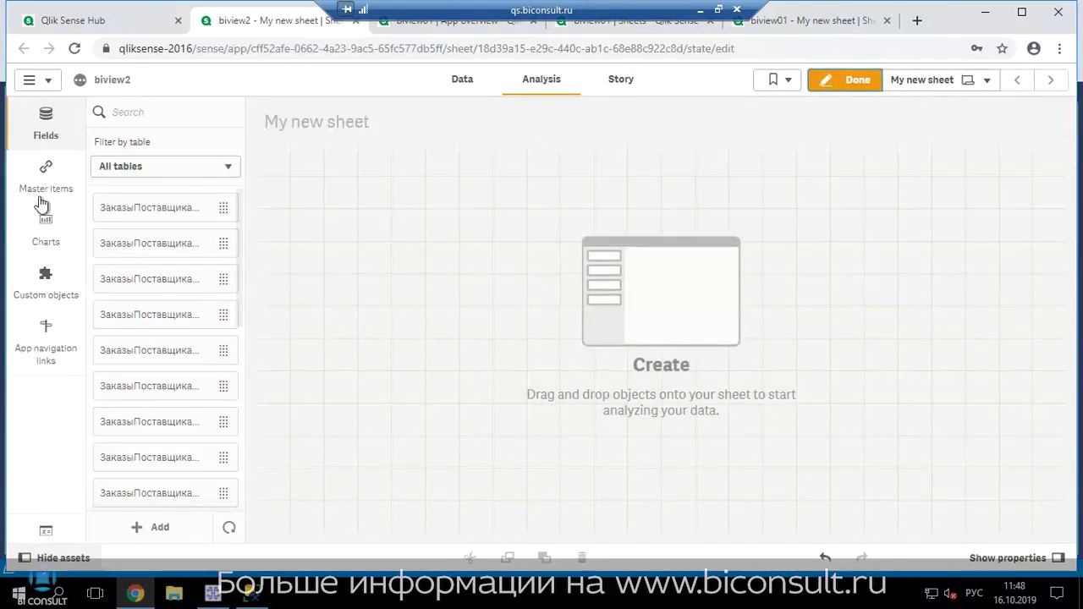
Place a bar chart in the upper part of the sheet and stretch it across the full sheet width.
left_click(46, 240)
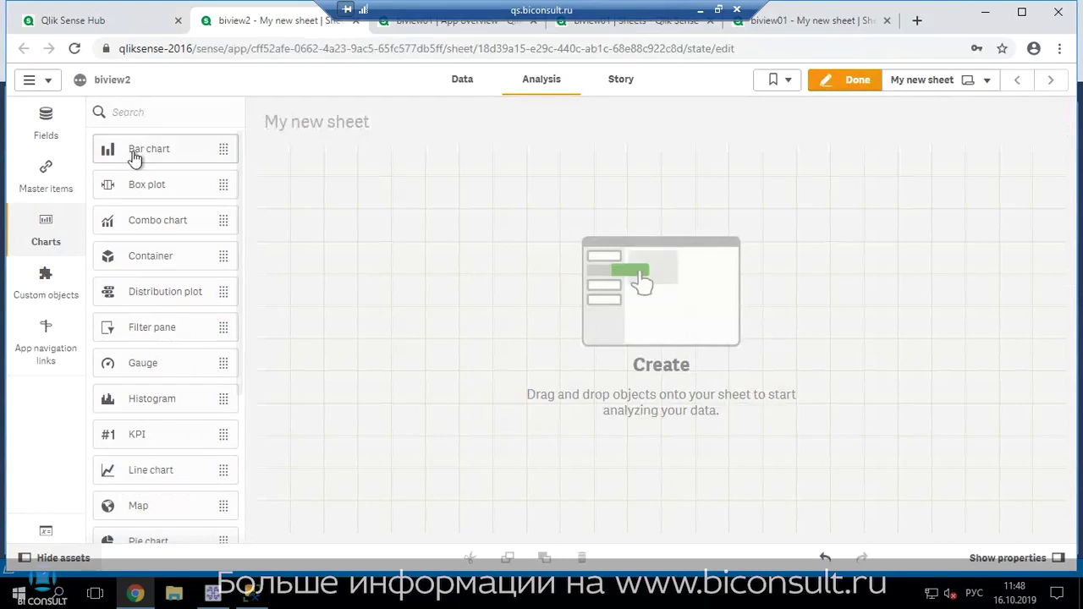
left_click_drag(475, 220, 491, 221)
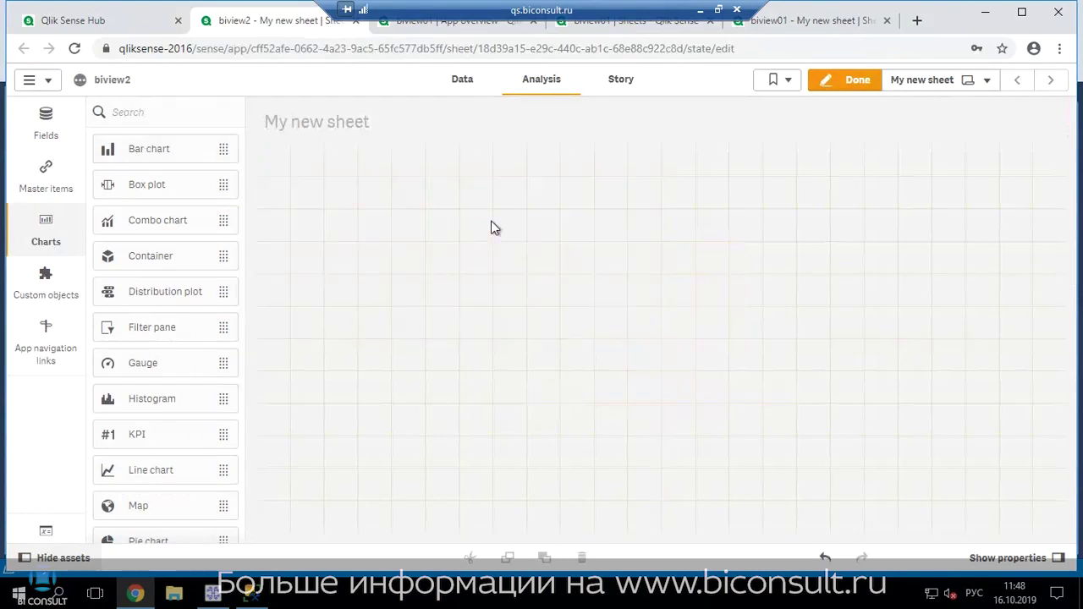
left_click_drag(558, 240, 865, 251)
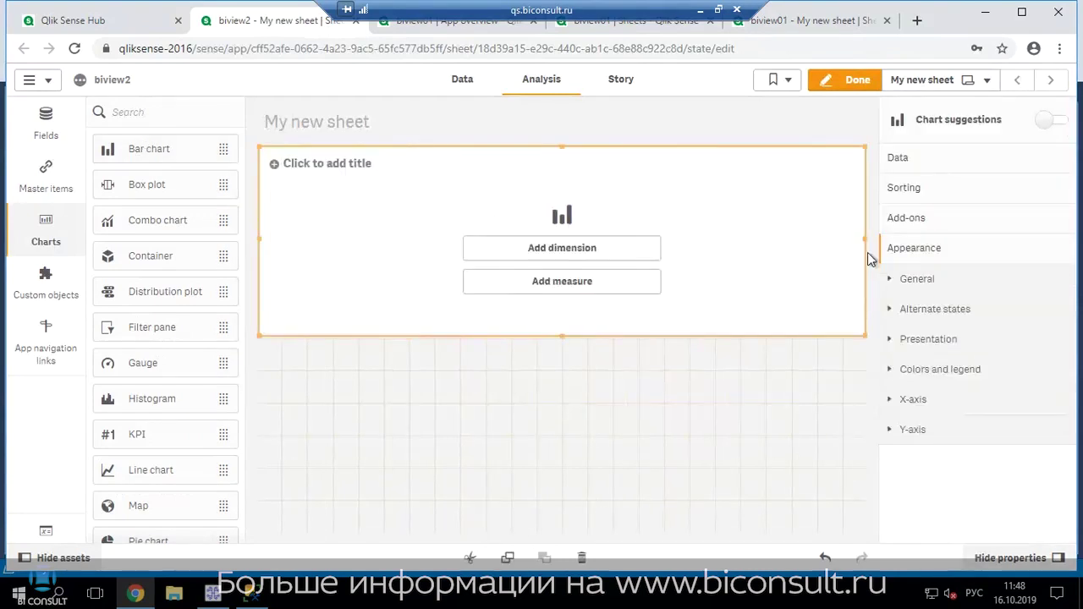
Look through the loaded fields and add ЗаказыПоставщикам Номенклатура as the bar chart's dimension.
left_click(71, 121)
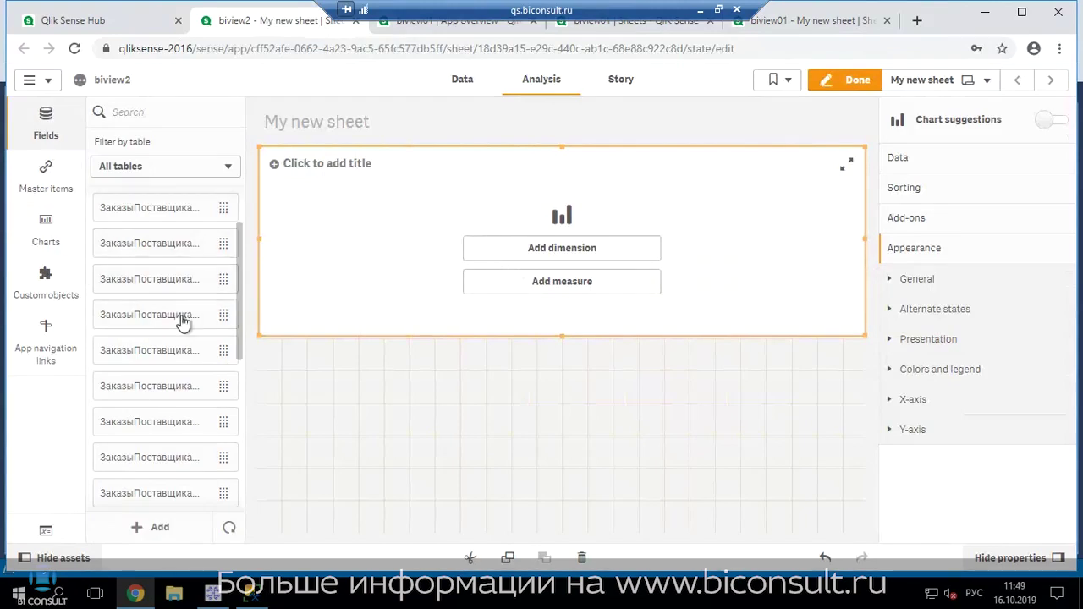
scroll(237, 285, "down", 2)
left_click_drag(240, 280, 243, 295)
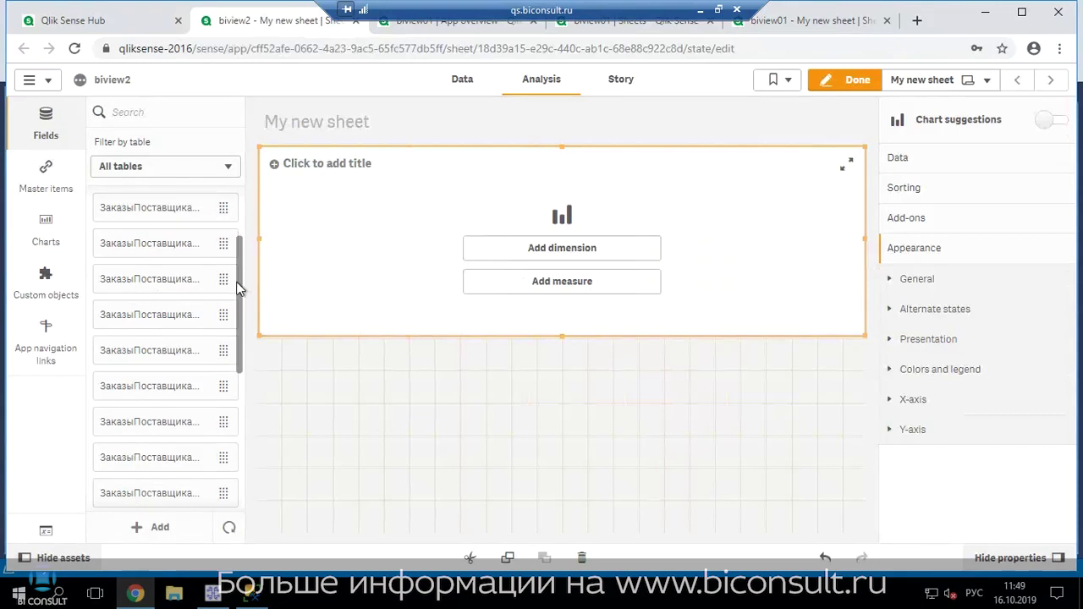
left_click(552, 253)
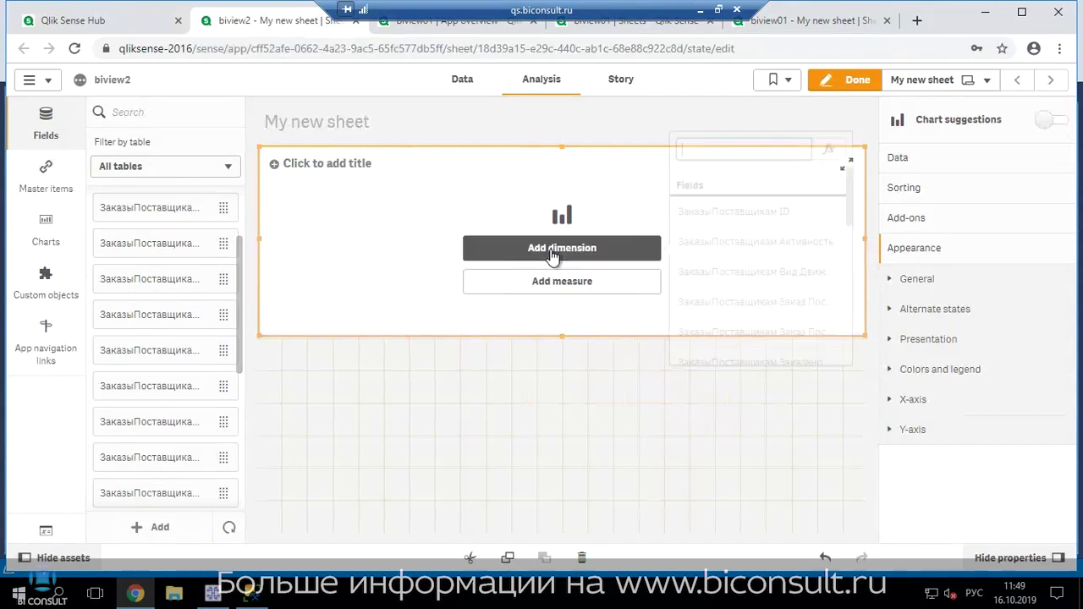
left_click_drag(849, 203, 854, 254)
left_click(759, 287)
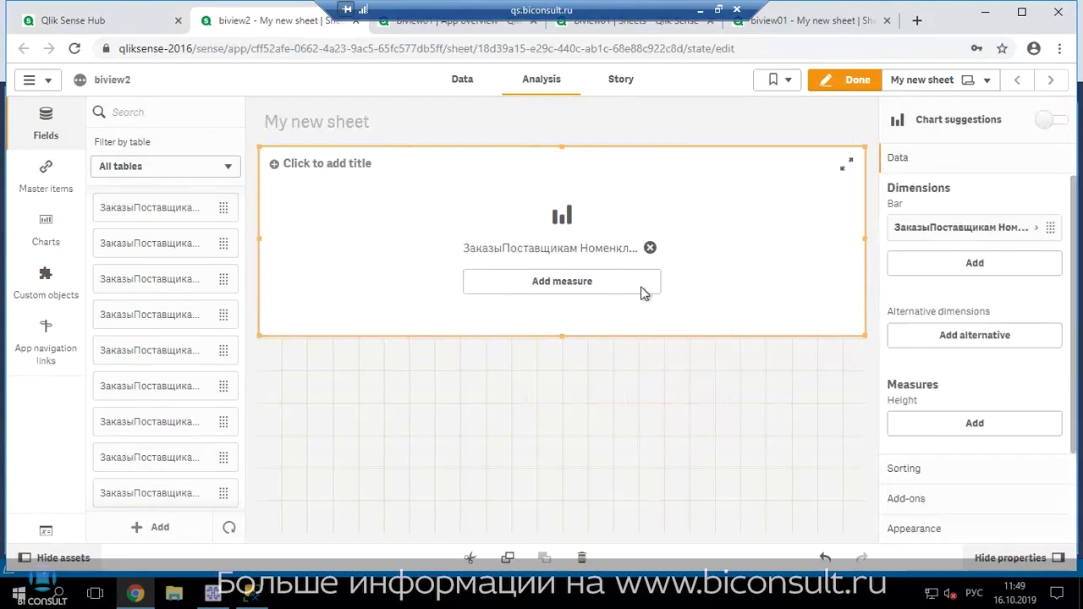
Add Sum of ЗаказыПоставщикам Заказано as the bar chart's measure and finish editing the sheet.
left_click(609, 290)
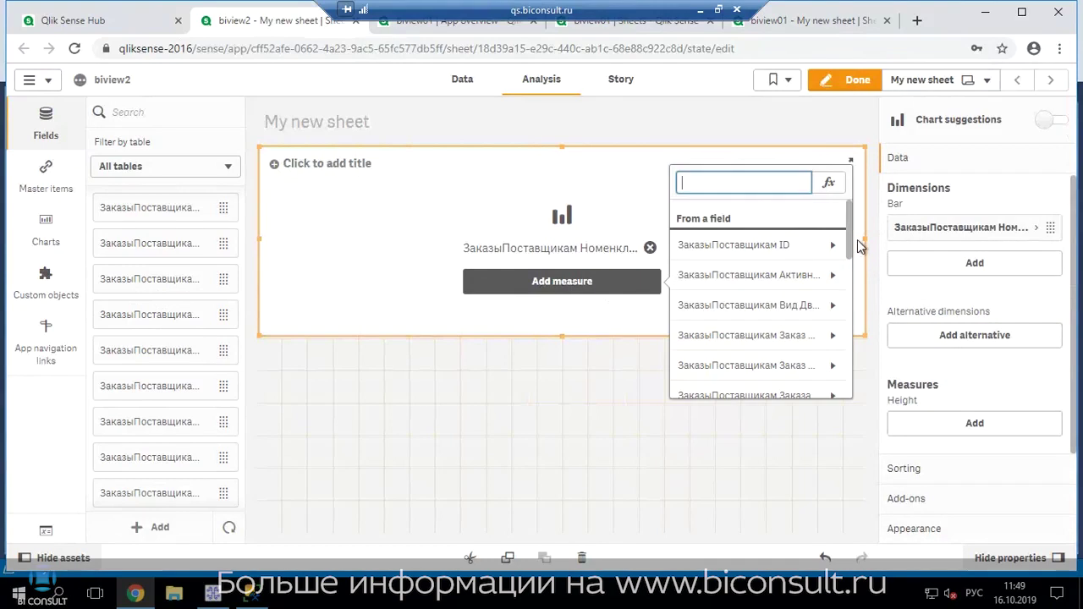
left_click_drag(850, 240, 853, 254)
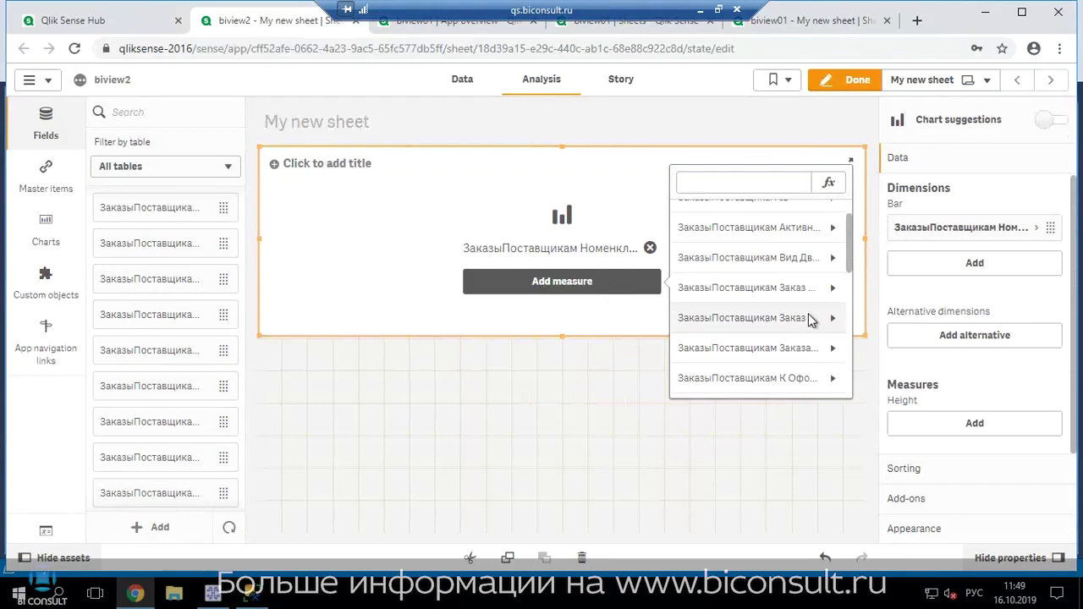
left_click_drag(847, 261, 852, 280)
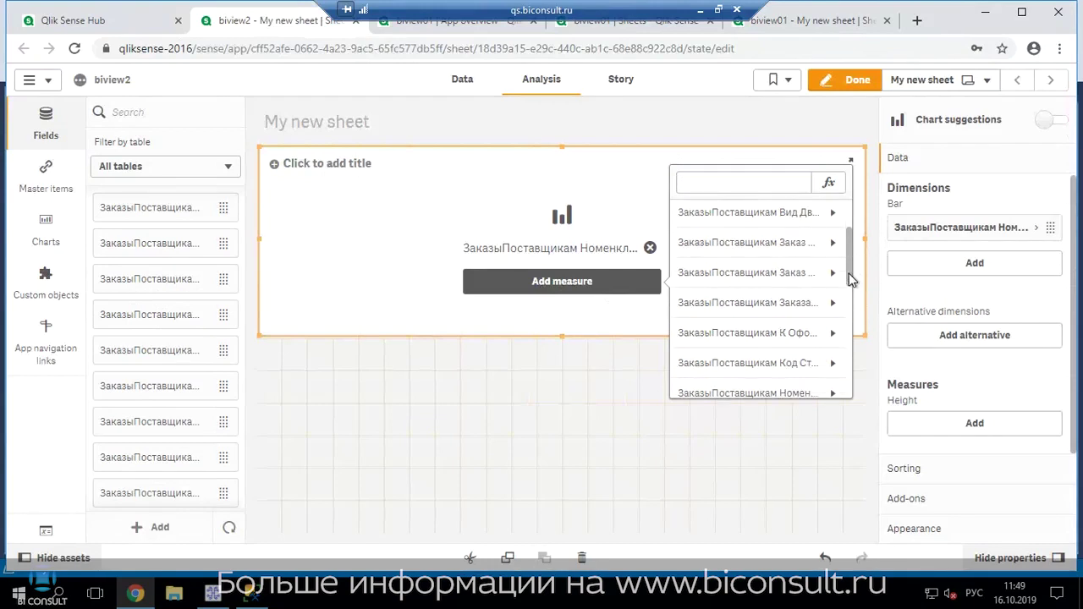
left_click(786, 305)
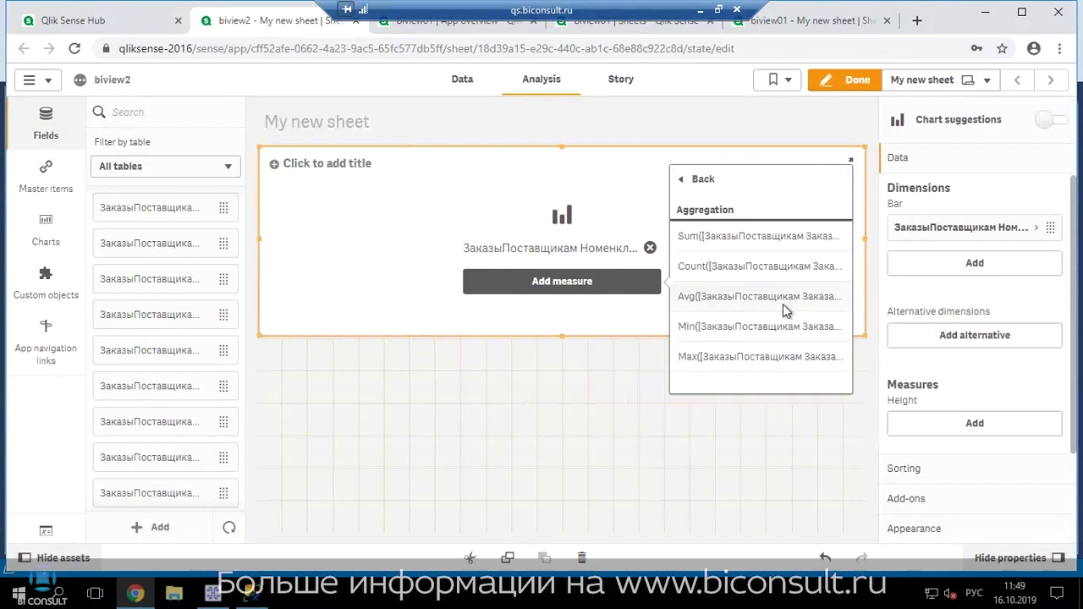
left_click(751, 244)
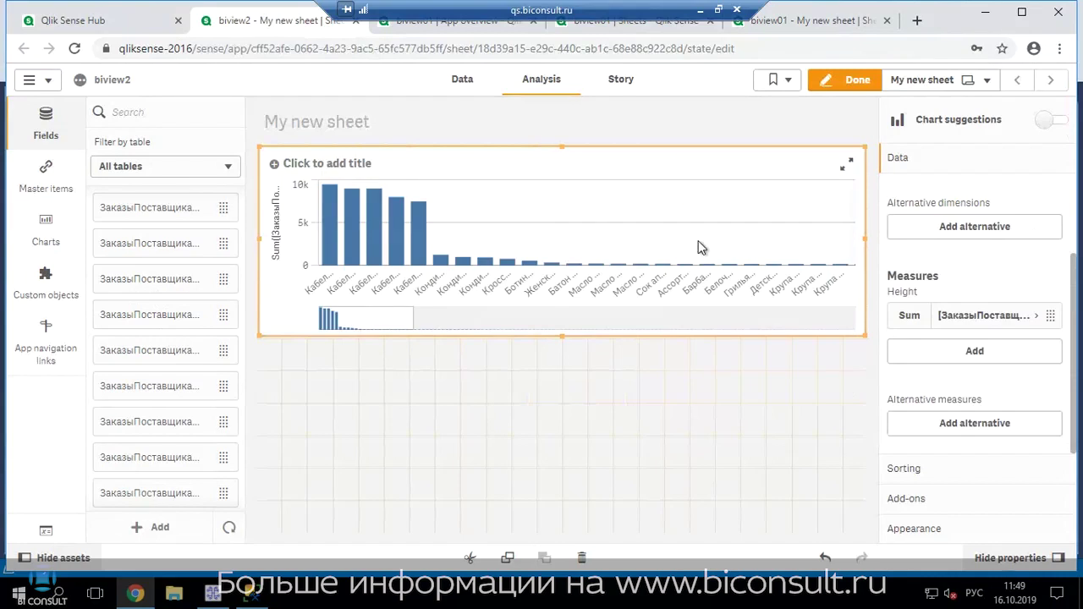
left_click(842, 80)
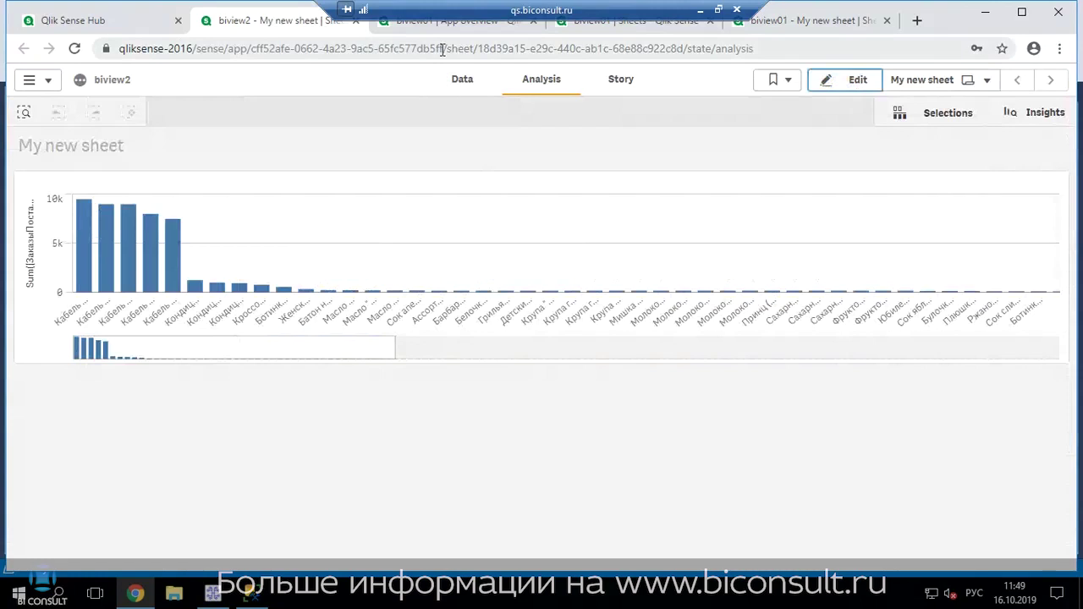
Compare biview01's data model and ordered-quantity bar chart with the biview2 chart, checking the tallest cable bars.
left_click(649, 27)
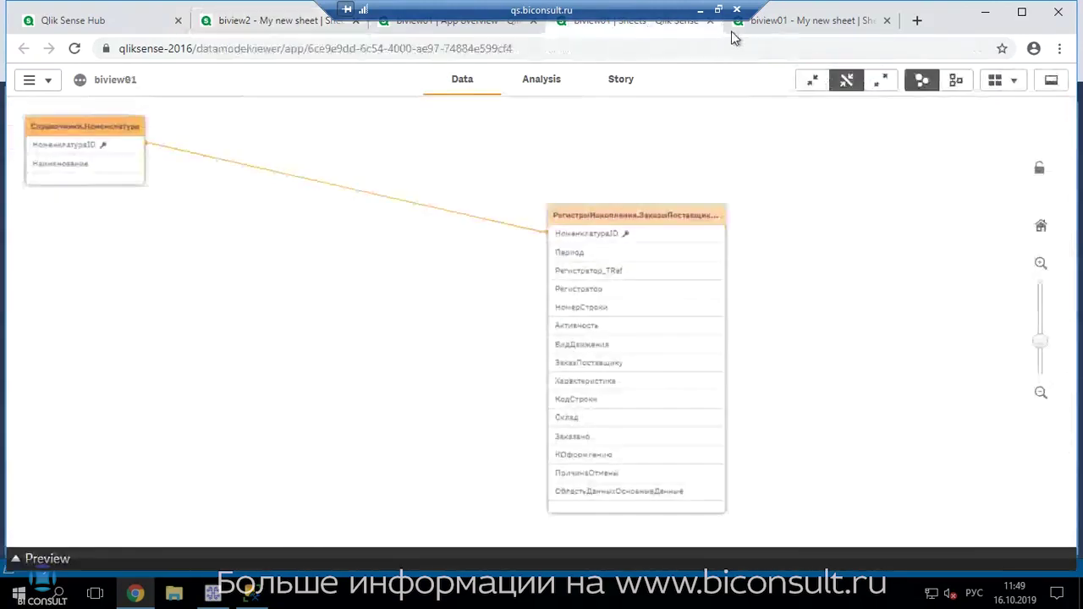
left_click(770, 31)
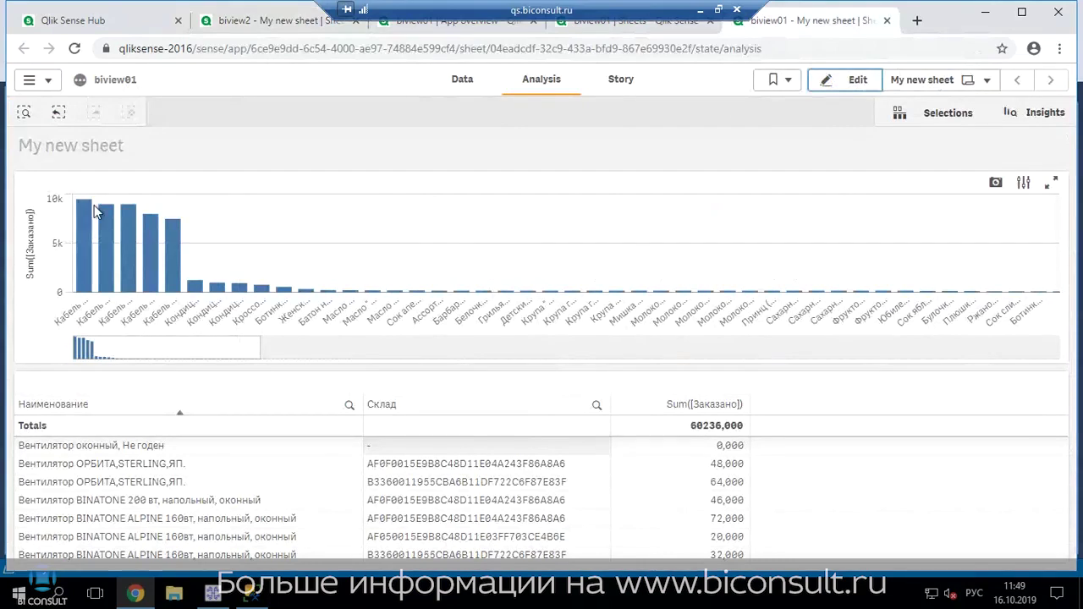
left_click(265, 21)
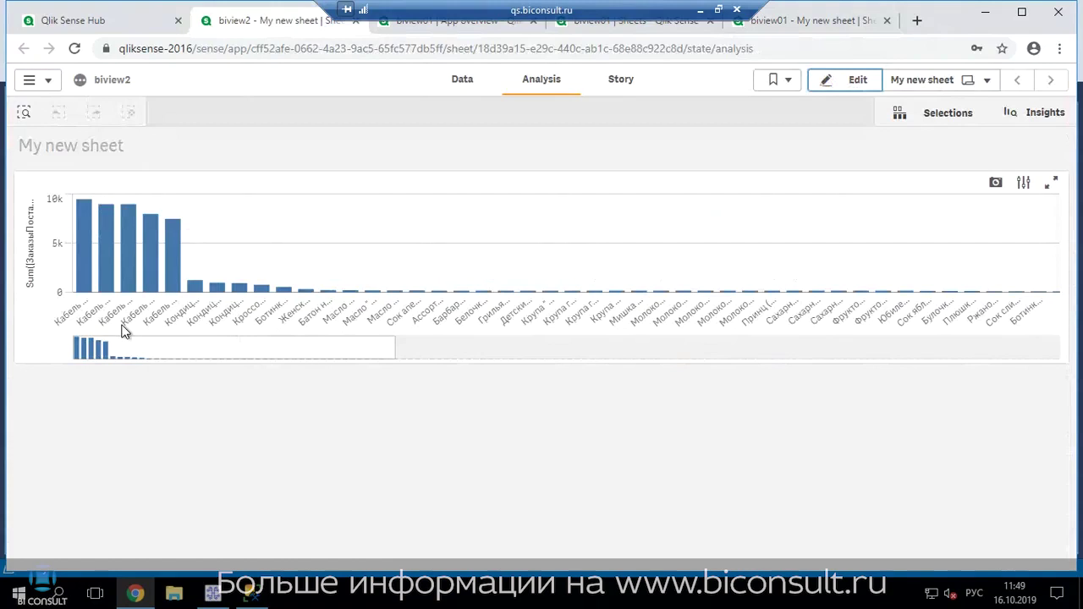
mouse_move(102, 321)
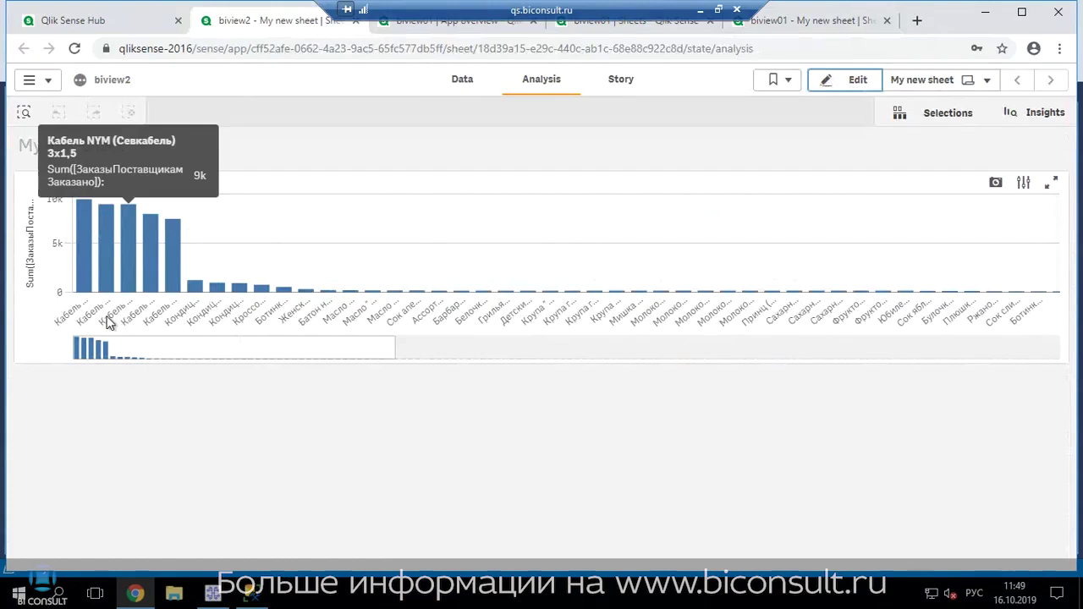
Open the data model viewer of the biview2 app in a separate browser tab.
left_click(48, 81)
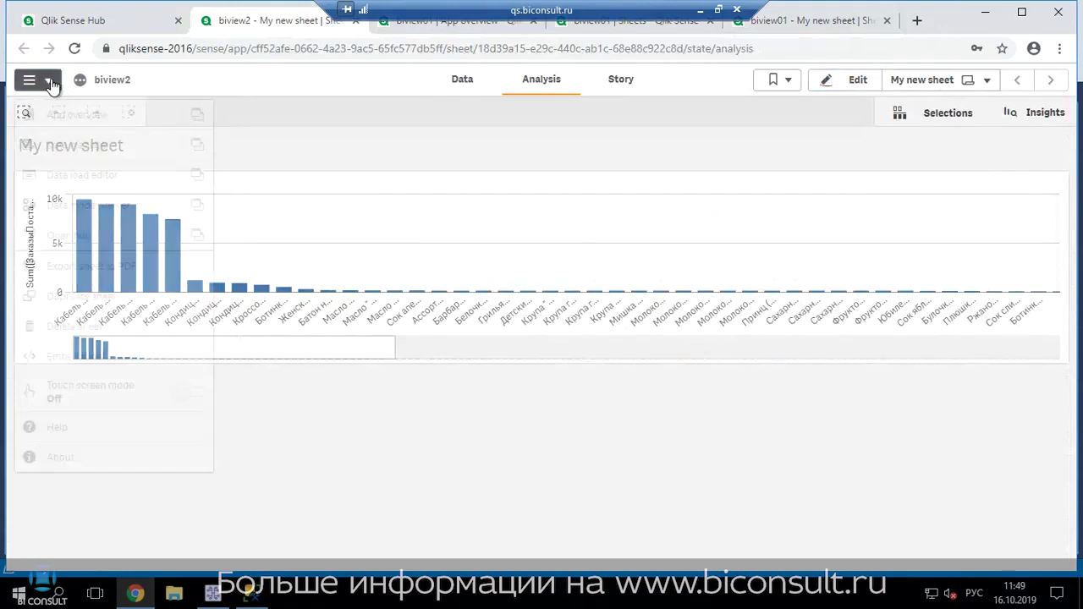
left_click(198, 208)
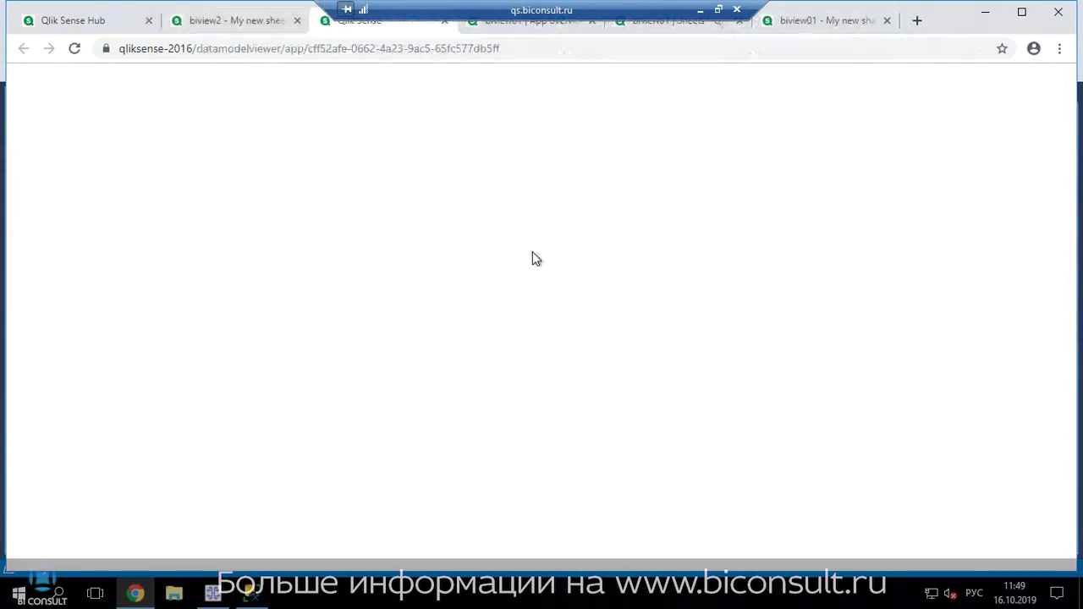